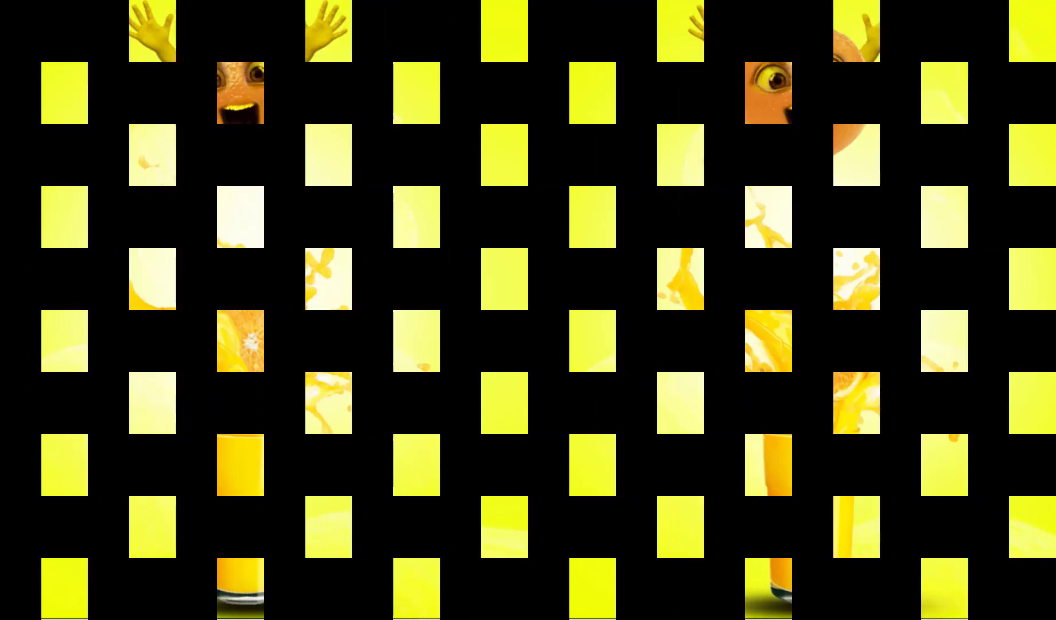
- Open the orange.png cartoon face image from the Downloads folder
{"action": "key", "text": "ctrl+o"}
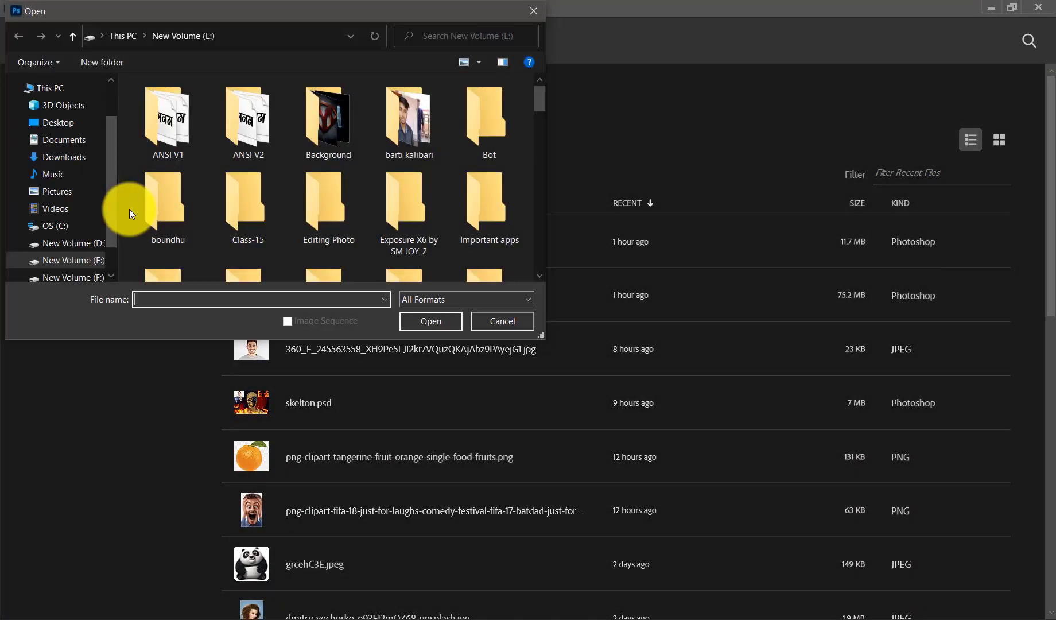
{"action": "left_click", "coordinate": [69, 165]}
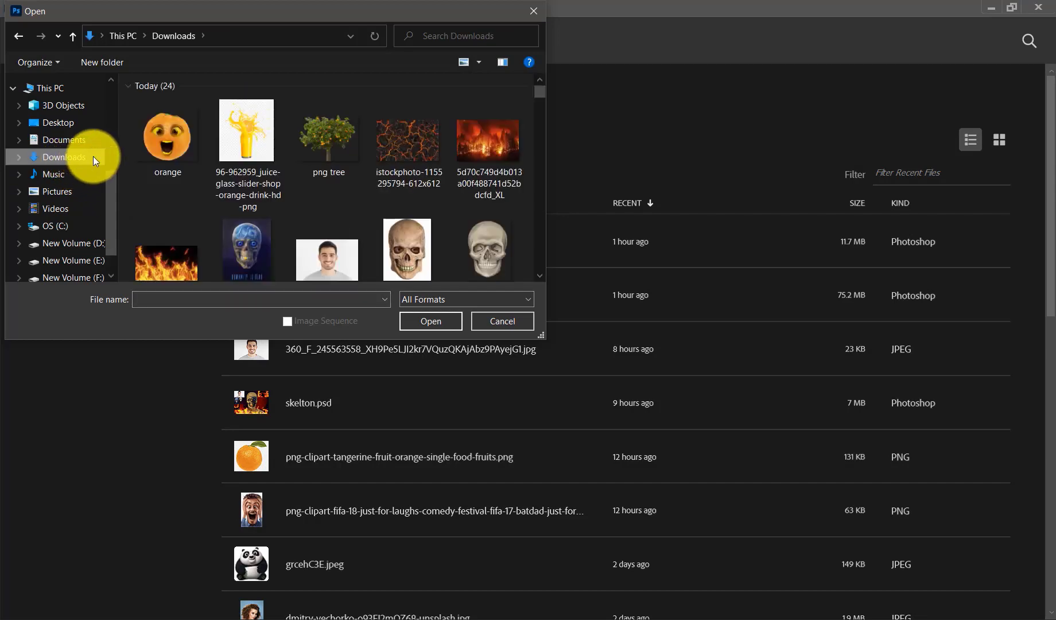
{"action": "double_click", "coordinate": [143, 137]}
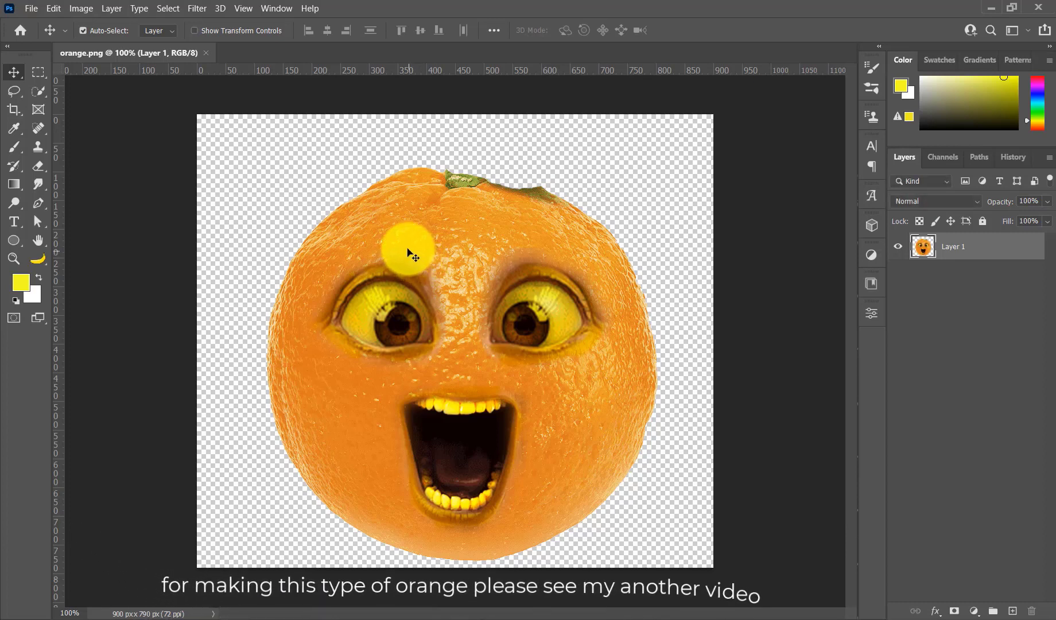
- Place the gratis-png reaching-hand photo from Downloads as an embedded layer
{"action": "left_click", "coordinate": [32, 8]}
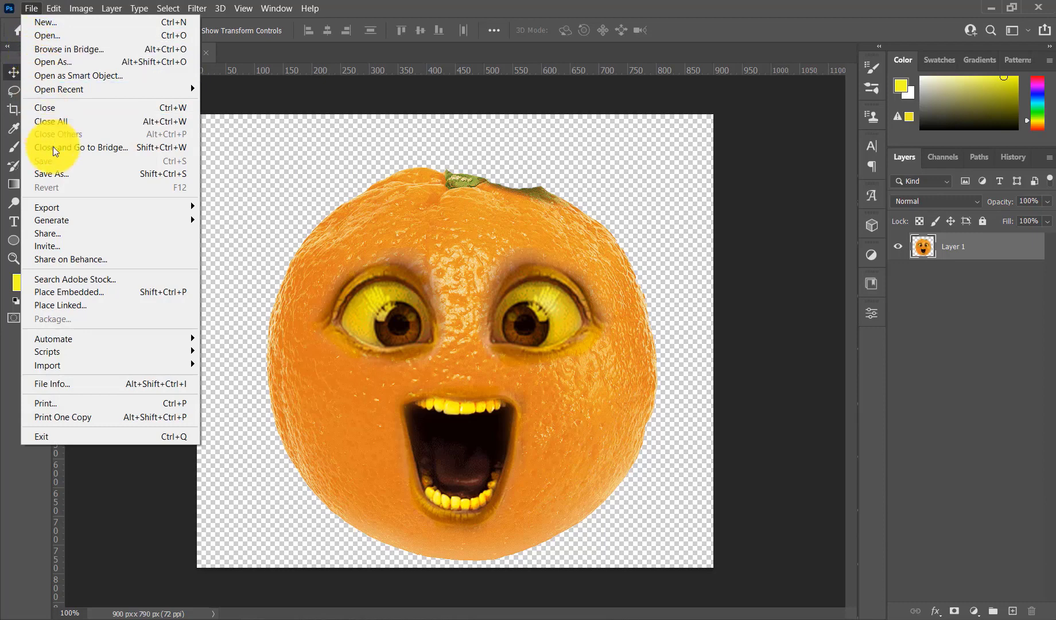
{"action": "left_click", "coordinate": [57, 292]}
{"action": "scroll", "coordinate": [57, 289], "scroll_direction": "up", "scroll_amount": 3}
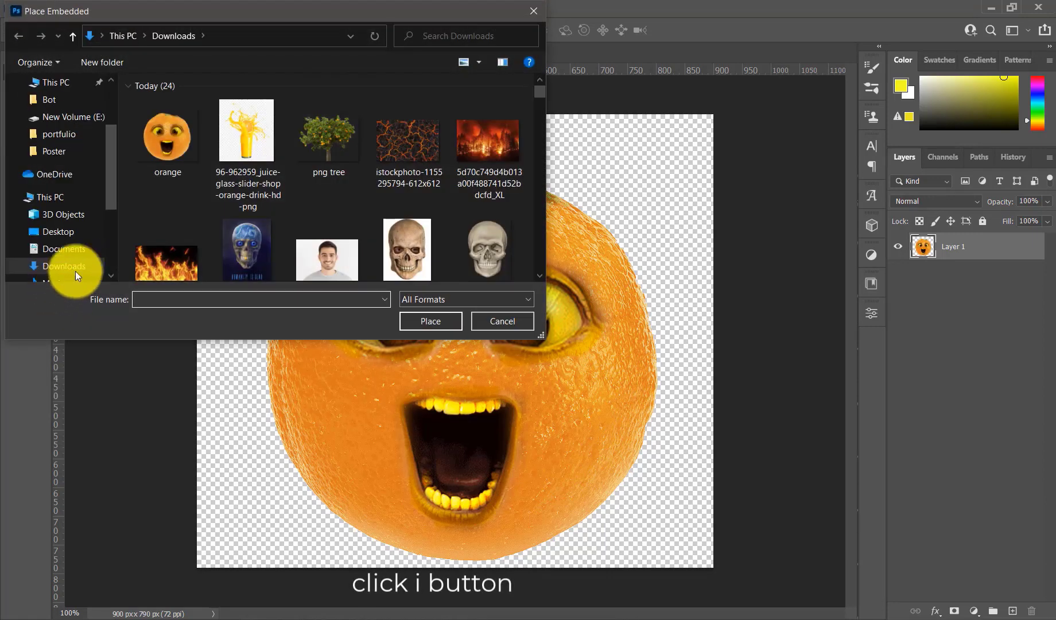
{"action": "scroll", "coordinate": [290, 199], "scroll_direction": "down", "scroll_amount": 2}
{"action": "scroll", "coordinate": [290, 199], "scroll_direction": "down", "scroll_amount": 5}
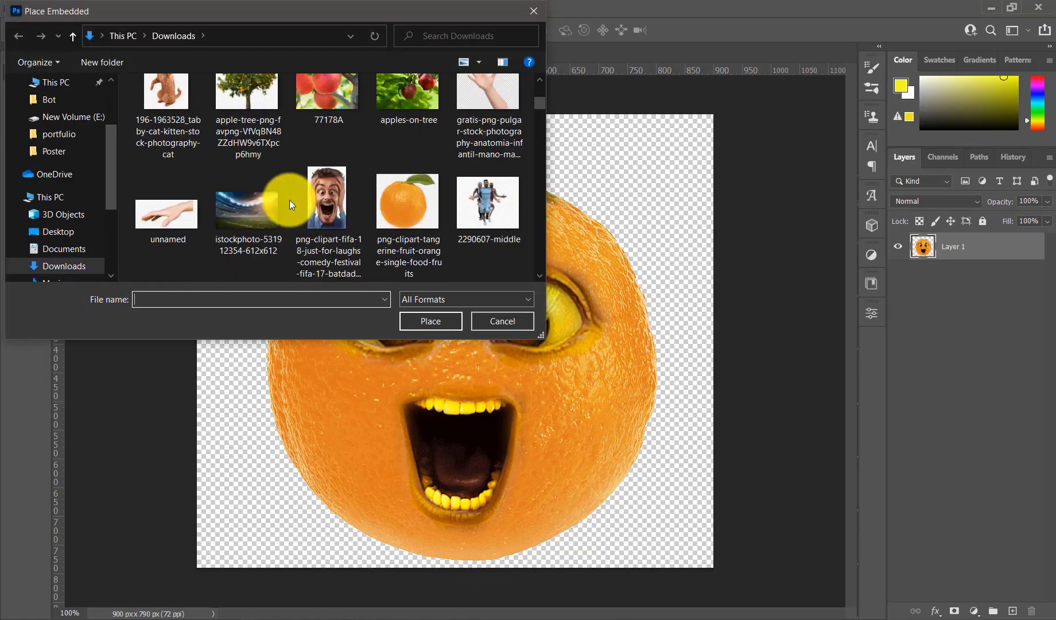
{"action": "scroll", "coordinate": [290, 200], "scroll_direction": "up", "scroll_amount": 1}
{"action": "double_click", "coordinate": [470, 124]}
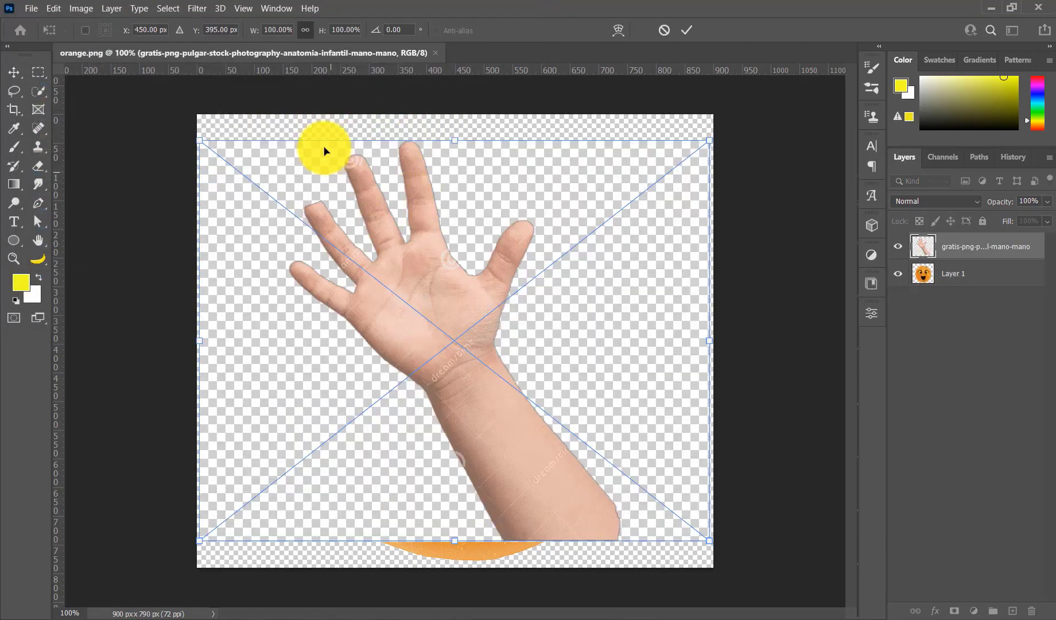
- Commit the hand placement, Quick-Select the hand and arm, and subtract the finger gaps
{"action": "left_click", "coordinate": [685, 31]}
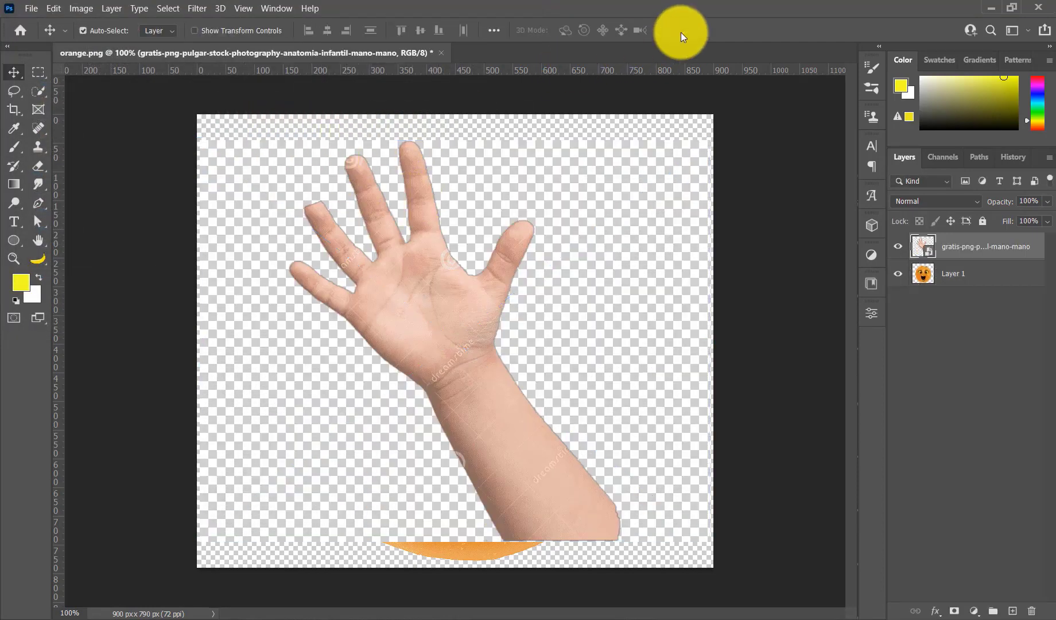
{"action": "left_click", "coordinate": [37, 90]}
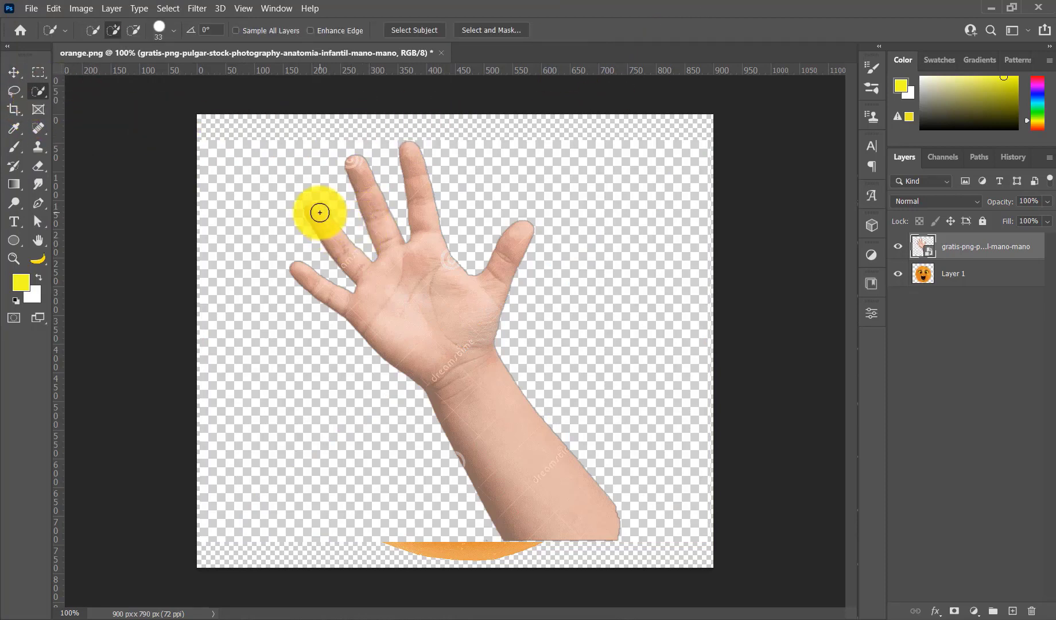
{"action": "mouse_move", "coordinate": [322, 225]}
{"action": "left_mouse_down"}
{"action": "mouse_move", "coordinate": [453, 365]}
{"action": "mouse_move", "coordinate": [514, 453]}
{"action": "left_mouse_up"}
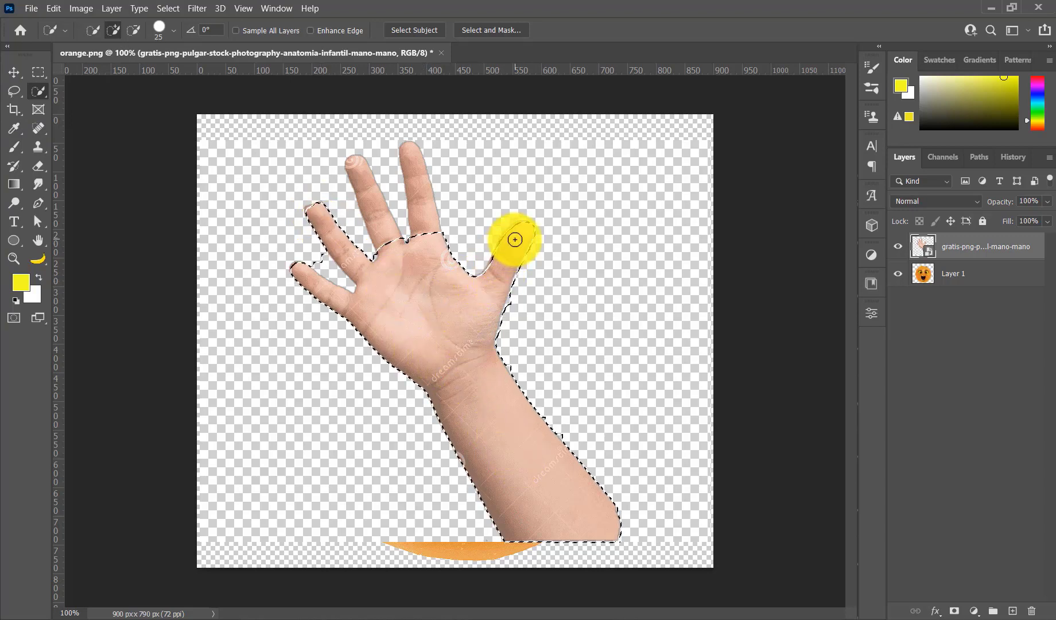
{"action": "mouse_move", "coordinate": [515, 239]}
{"action": "left_mouse_down"}
{"action": "mouse_move", "coordinate": [393, 171]}
{"action": "mouse_move", "coordinate": [358, 166]}
{"action": "mouse_move", "coordinate": [323, 182]}
{"action": "left_mouse_up"}
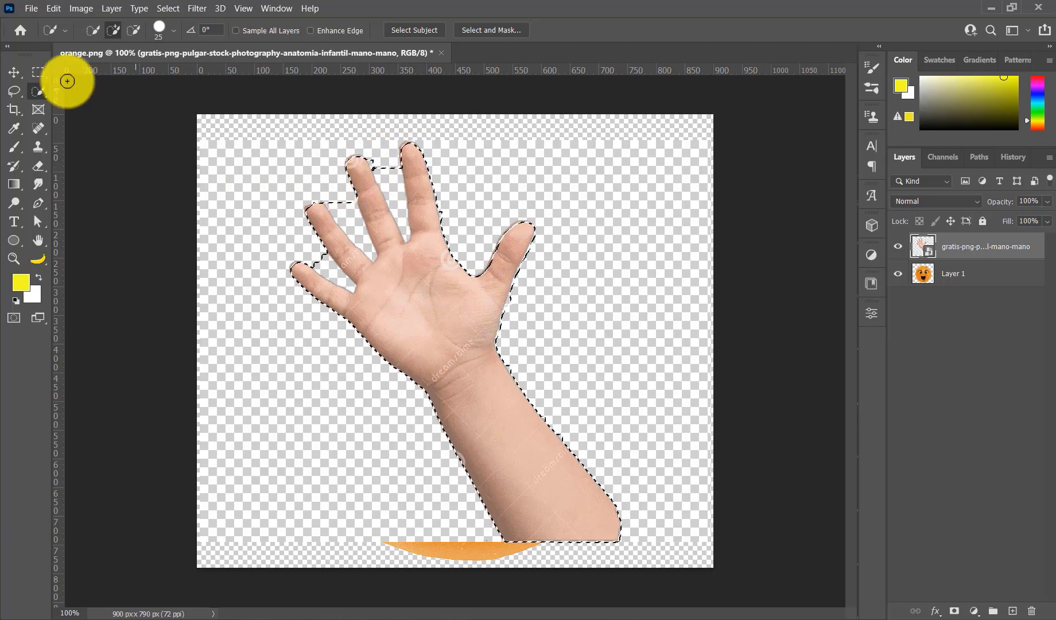
{"action": "left_click", "coordinate": [133, 30]}
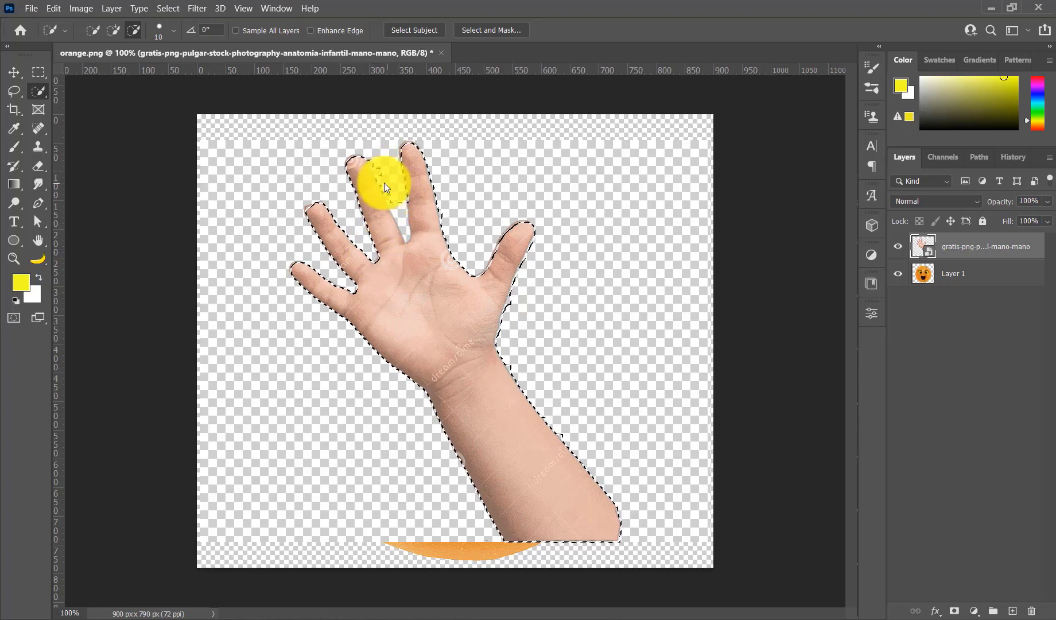
{"action": "left_click_drag", "start_coordinate": [373, 162], "coordinate": [397, 197]}
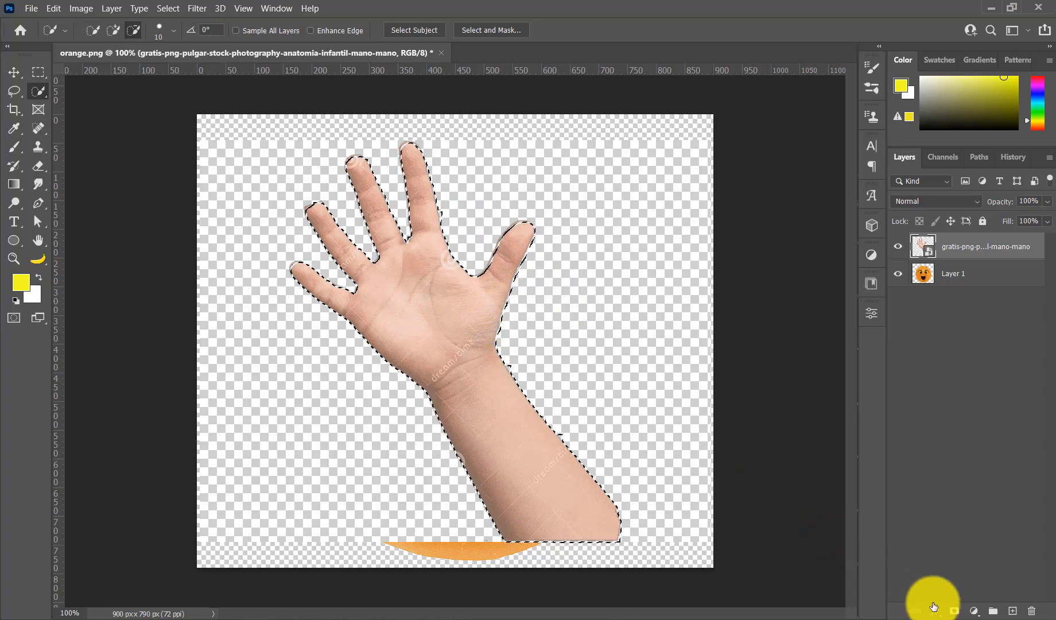
- Mask out the hand's background and scale the hand down to about a quarter size
{"action": "left_click", "coordinate": [954, 610]}
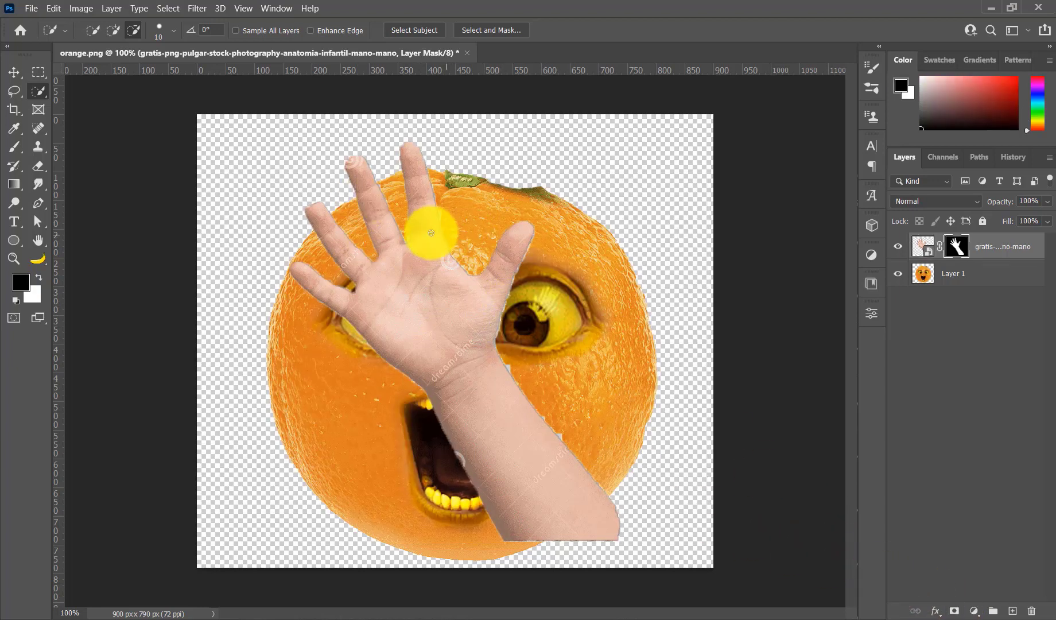
{"action": "key", "text": "ctrl+t"}
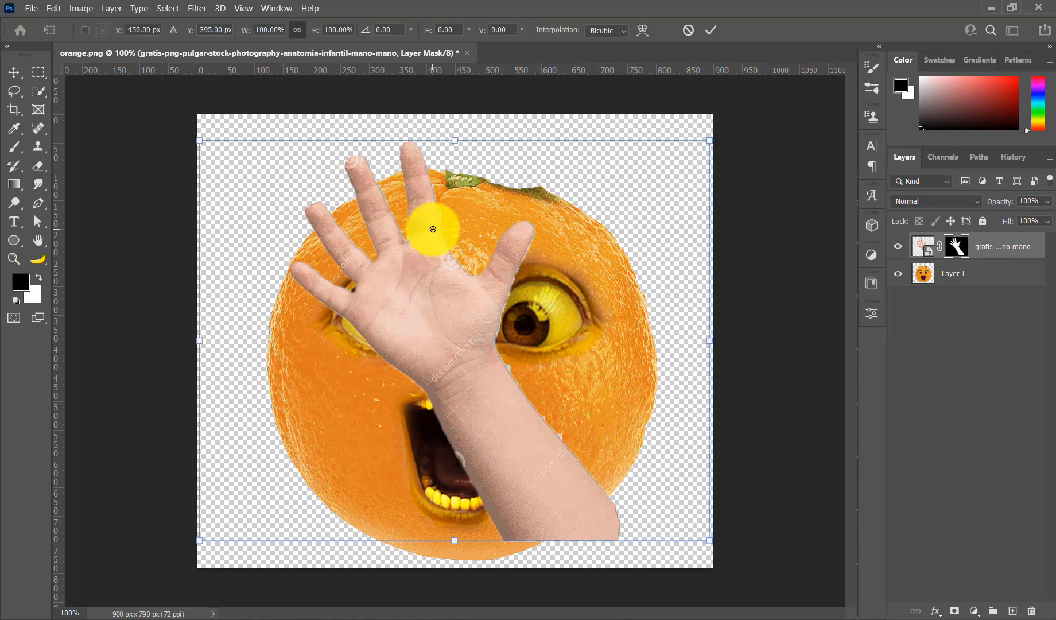
{"action": "mouse_move", "coordinate": [454, 167]}
{"action": "left_mouse_down"}
{"action": "mouse_move", "coordinate": [448, 431]}
{"action": "mouse_move", "coordinate": [358, 202]}
{"action": "mouse_move", "coordinate": [322, 172]}
{"action": "left_mouse_up"}
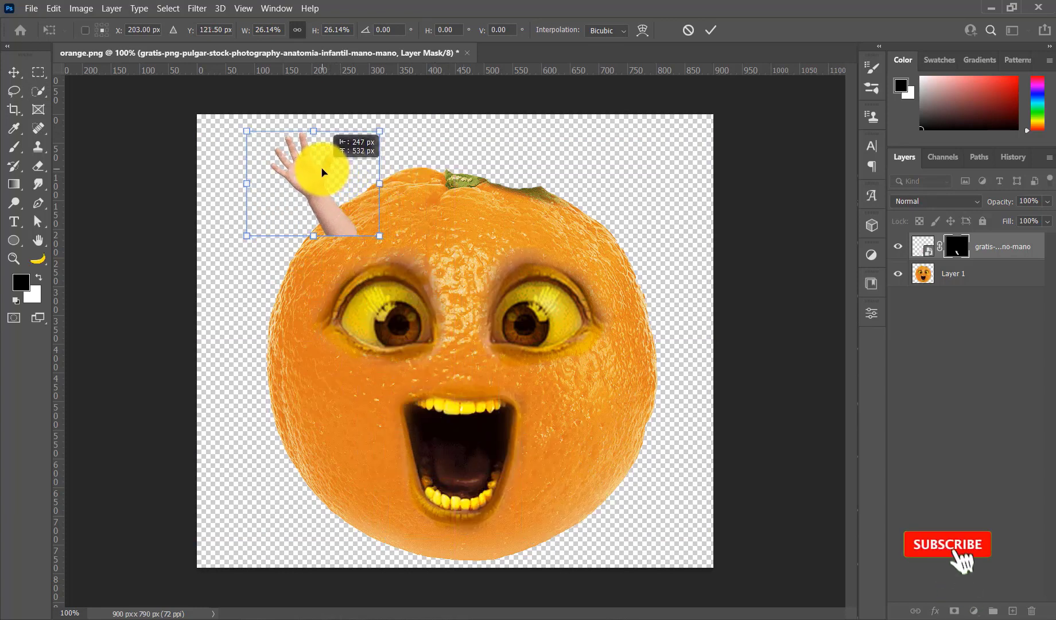
{"action": "left_click", "coordinate": [710, 30]}
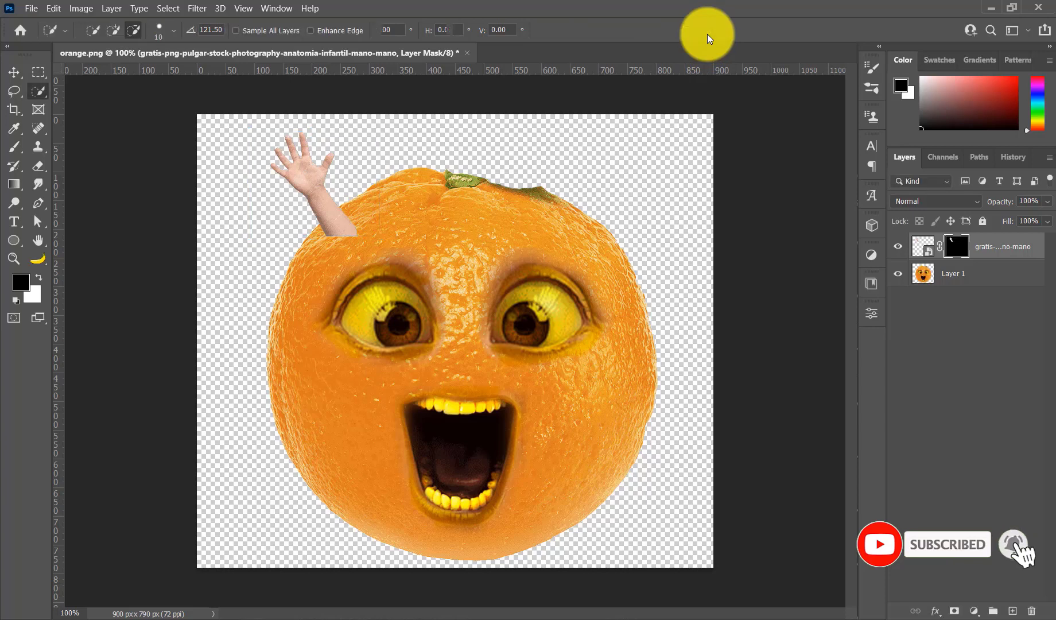
- Shrink the orange to about 74%, centre it, and move the hand to its top edge
{"action": "left_click", "coordinate": [15, 71]}
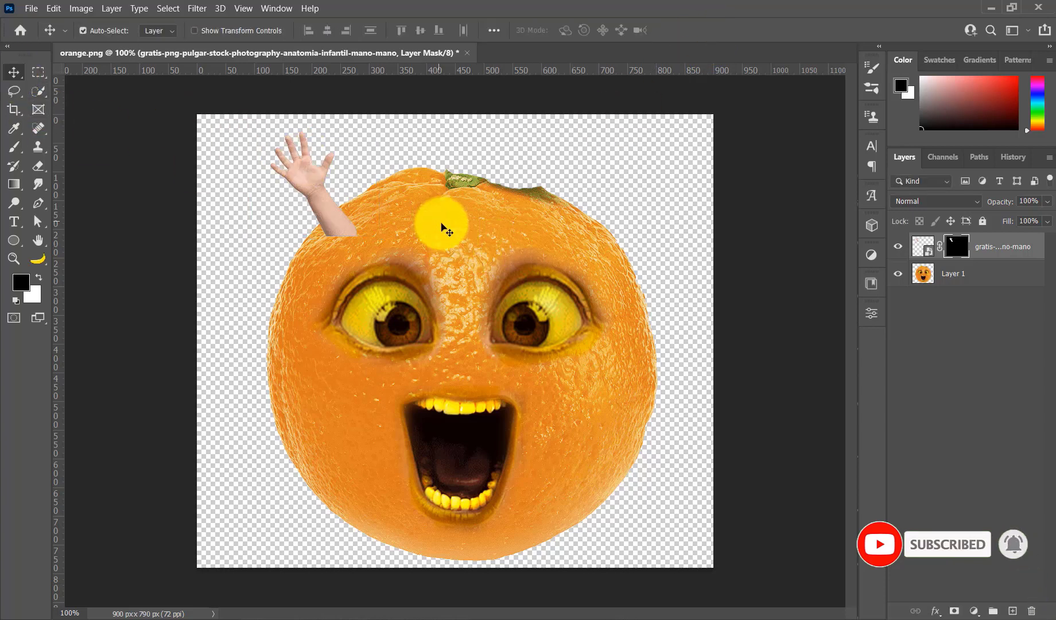
{"action": "left_click", "coordinate": [444, 229]}
{"action": "key", "text": "ctrl+t"}
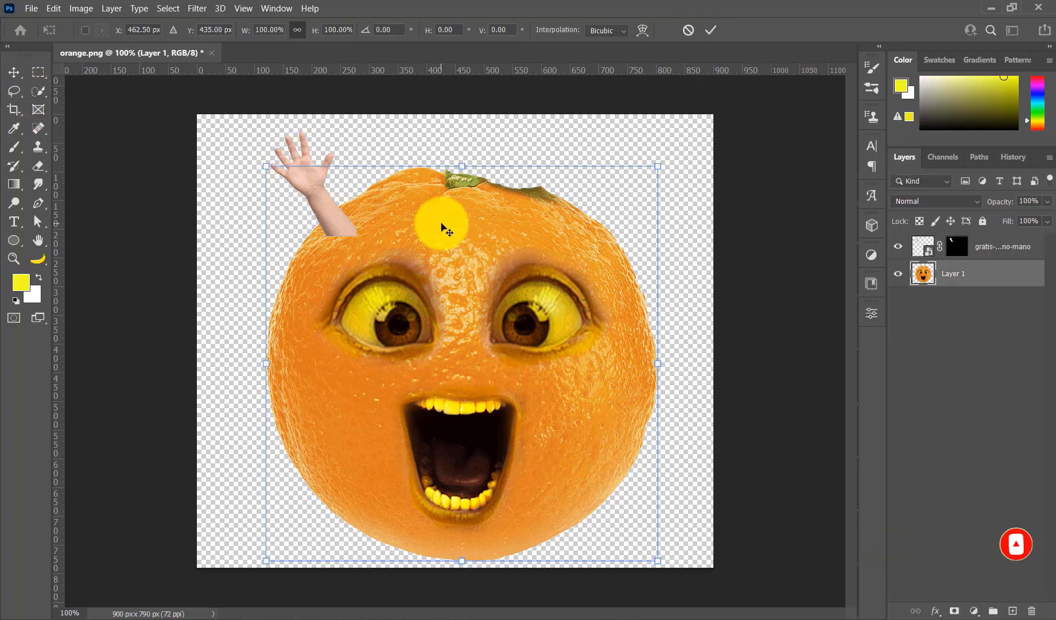
{"action": "left_click_drag", "start_coordinate": [459, 166], "coordinate": [459, 267]}
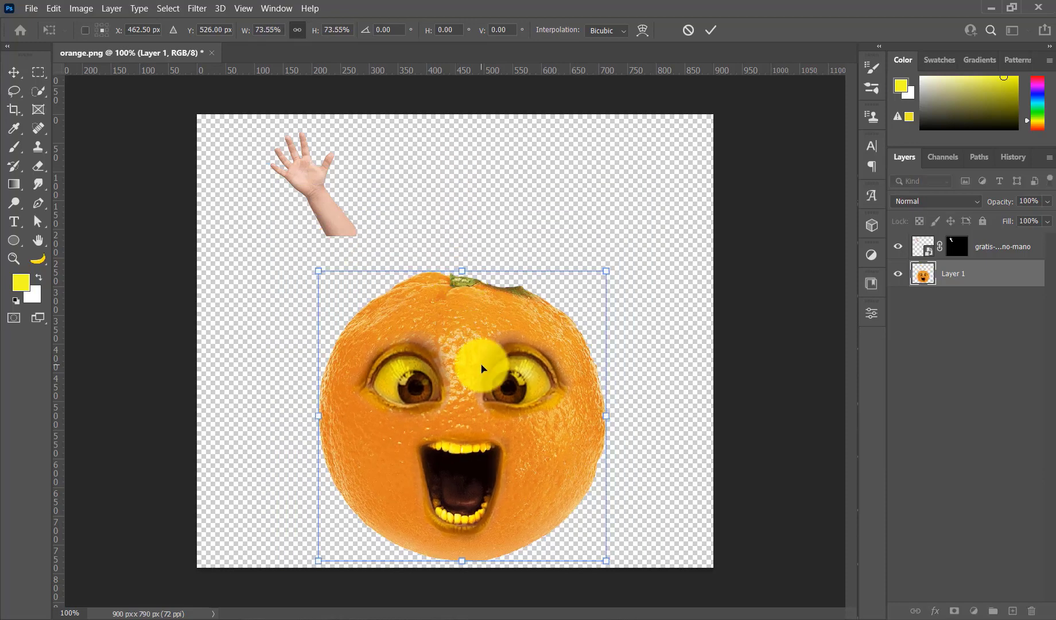
{"action": "mouse_move", "coordinate": [471, 365]}
{"action": "left_mouse_down"}
{"action": "mouse_move", "coordinate": [469, 222]}
{"action": "mouse_move", "coordinate": [465, 235]}
{"action": "left_mouse_up"}
{"action": "left_click", "coordinate": [710, 30]}
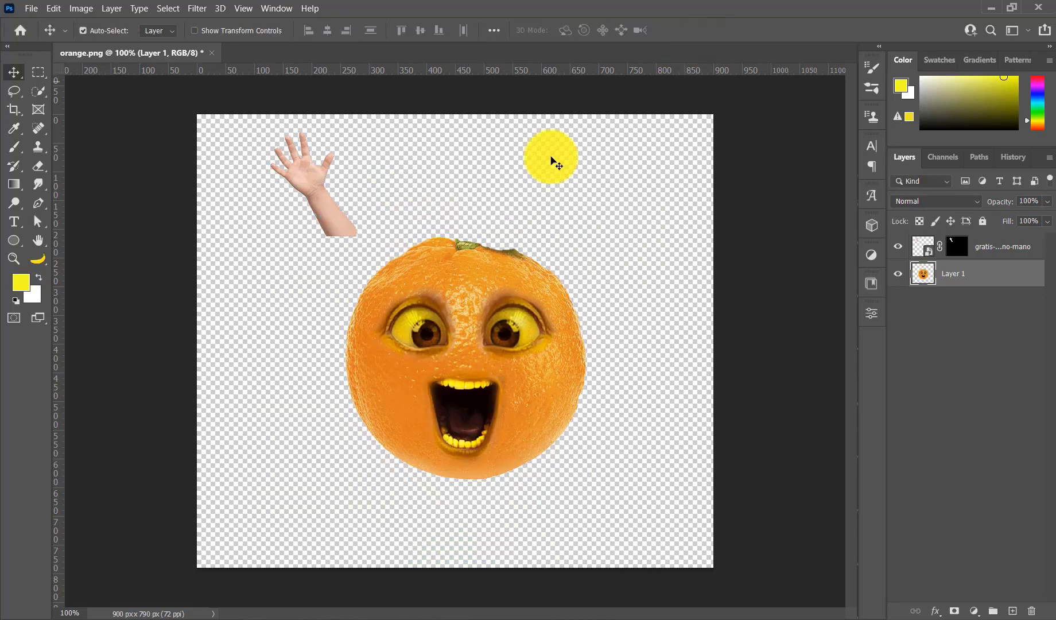
{"action": "mouse_move", "coordinate": [295, 167]}
{"action": "left_mouse_down"}
{"action": "mouse_move", "coordinate": [328, 180]}
{"action": "mouse_move", "coordinate": [350, 208]}
{"action": "mouse_move", "coordinate": [368, 265]}
{"action": "left_mouse_up"}
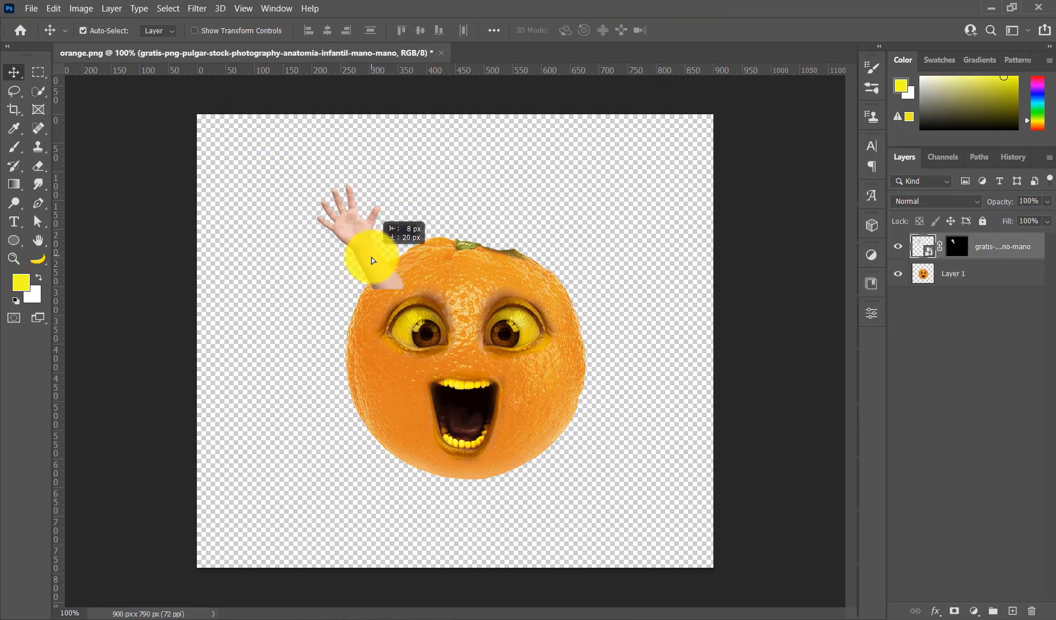
- Move the hand layer below the orange layer and nudge it behind the top edge
{"action": "left_click", "coordinate": [1007, 251]}
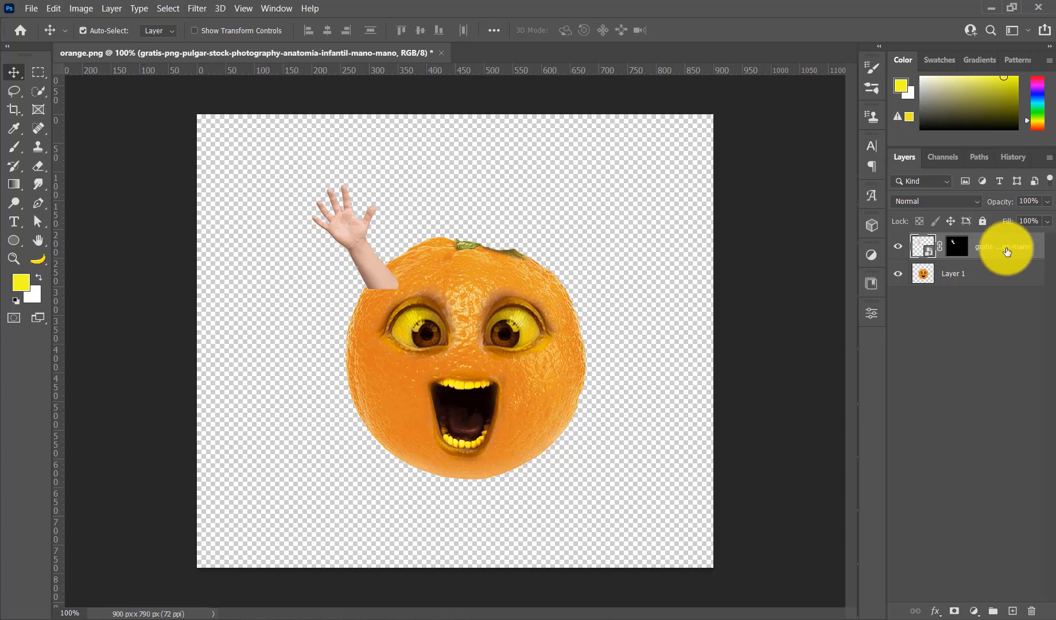
{"action": "left_click_drag", "start_coordinate": [1007, 251], "coordinate": [1006, 280]}
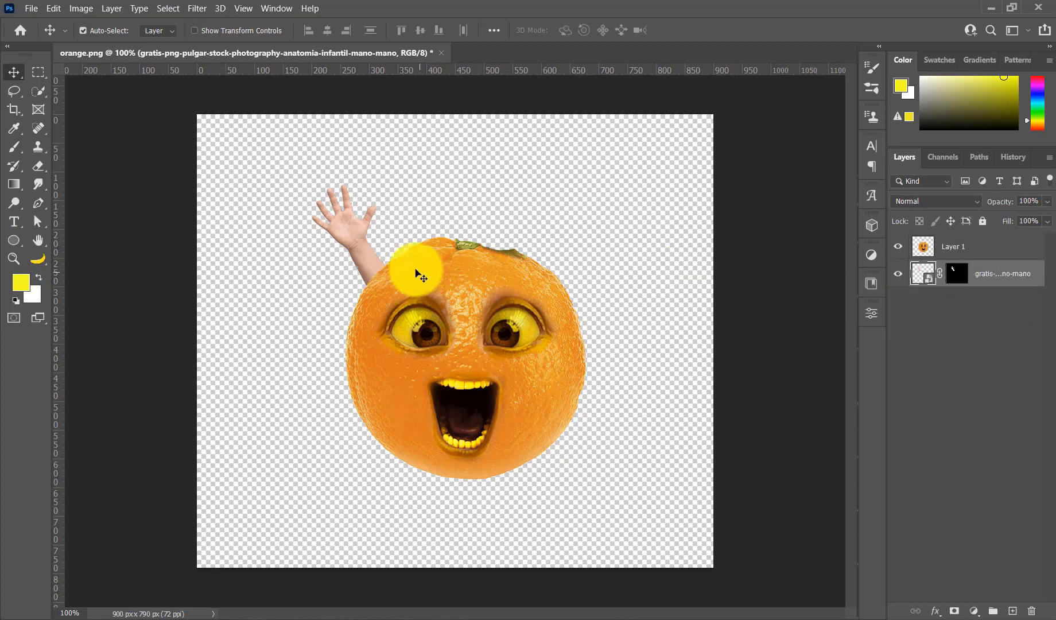
{"action": "left_click_drag", "start_coordinate": [362, 249], "coordinate": [363, 253]}
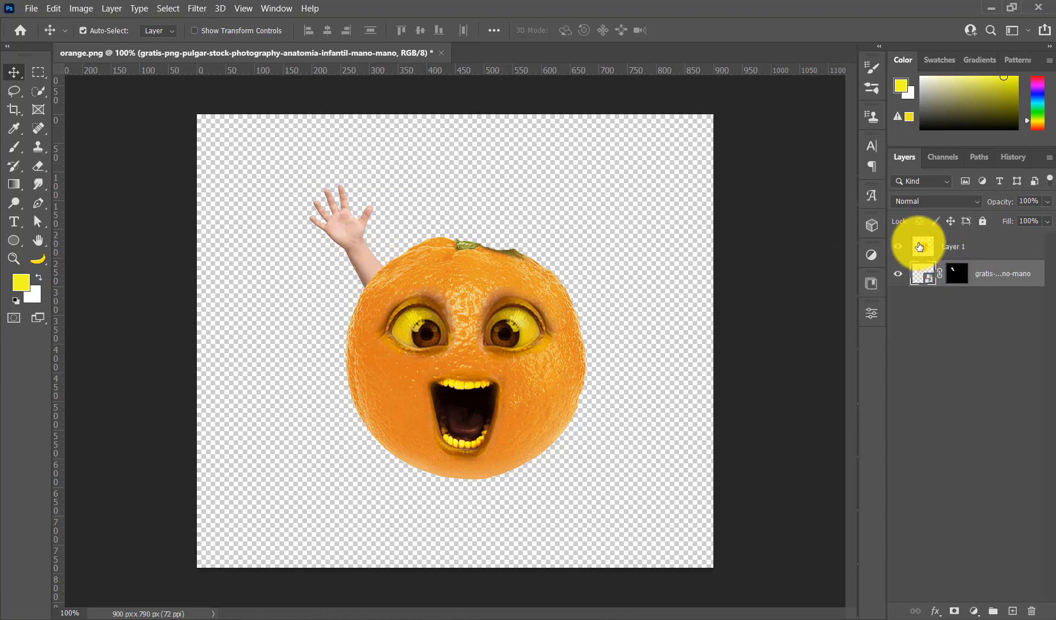
- Pick a light yellow and brush on the hand's mask to reveal the hidden finger
{"action": "left_click", "coordinate": [960, 275]}
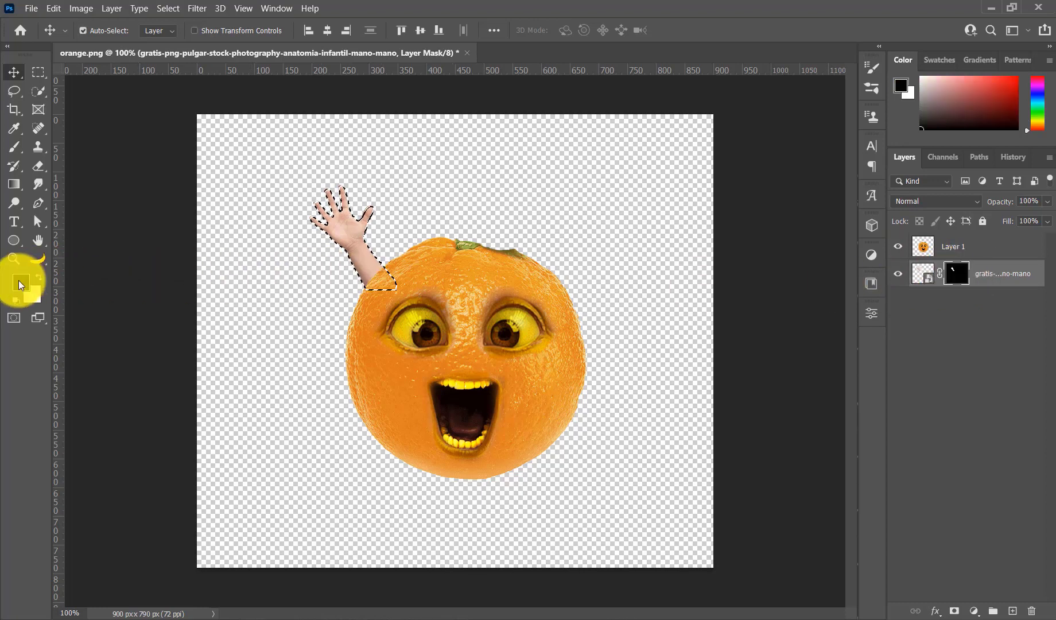
{"action": "left_click", "coordinate": [20, 281]}
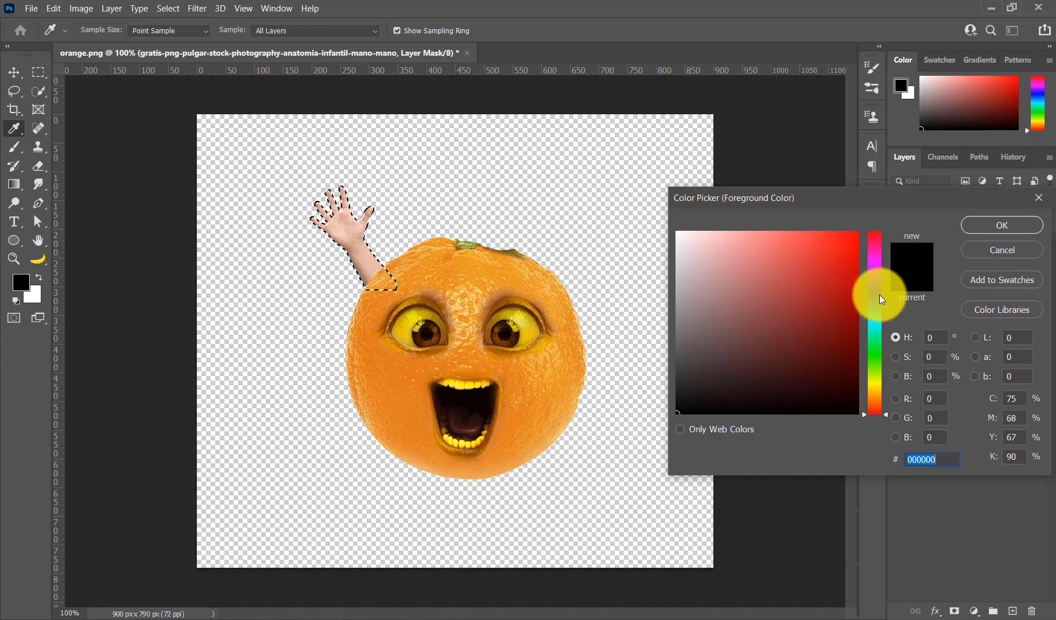
{"action": "left_click_drag", "start_coordinate": [876, 349], "coordinate": [877, 381]}
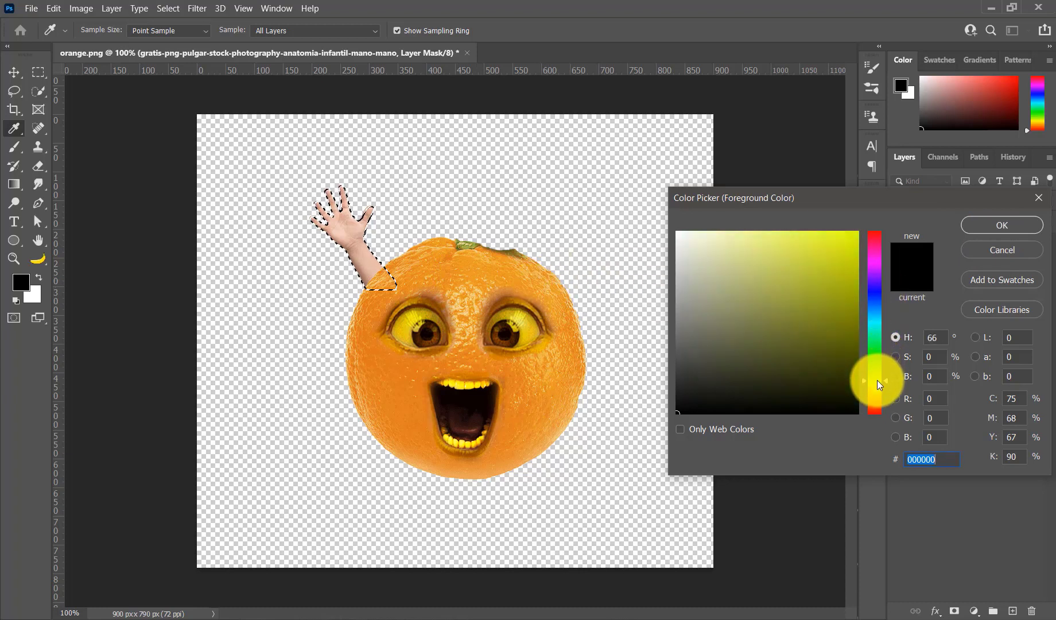
{"action": "left_click", "coordinate": [838, 259]}
{"action": "left_click", "coordinate": [1007, 223]}
{"action": "key", "text": "v"}
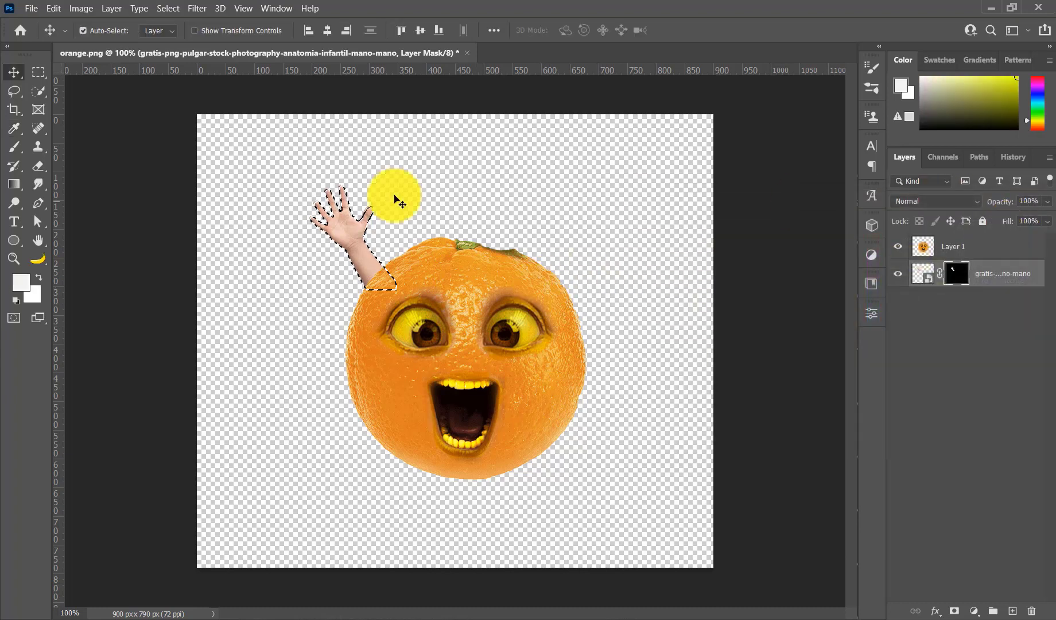
{"action": "left_click", "coordinate": [15, 146]}
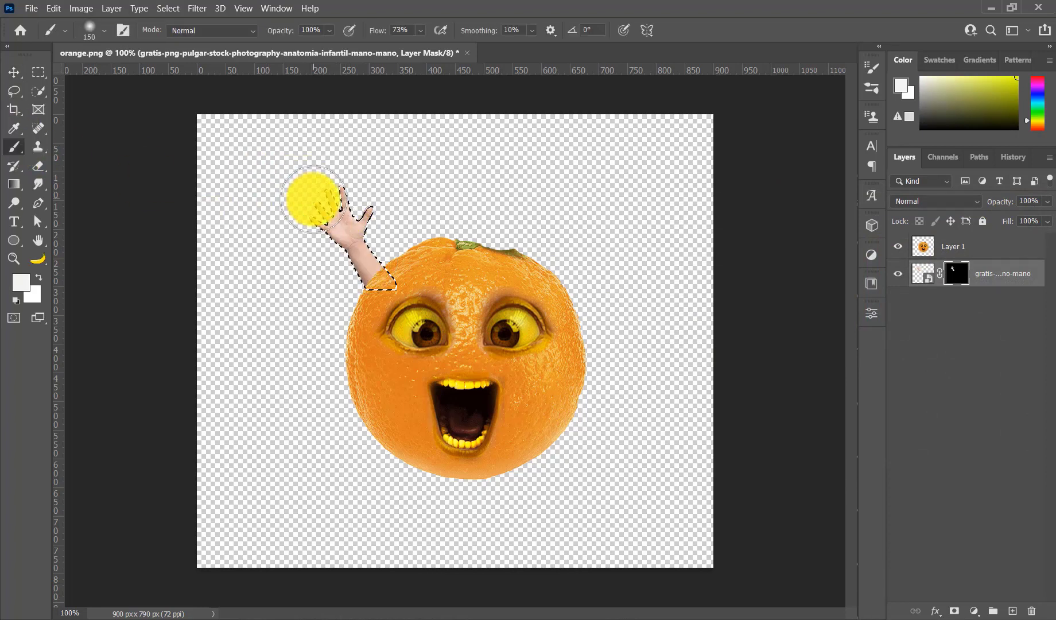
{"action": "left_click_drag", "start_coordinate": [313, 199], "coordinate": [350, 206]}
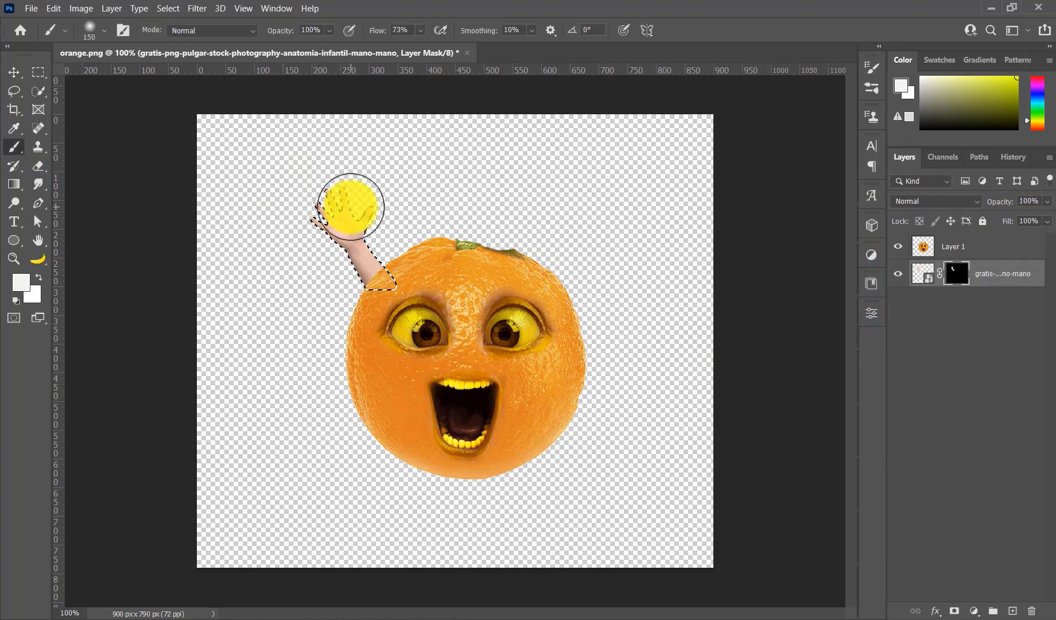
- Set the foreground colour to the fully saturated bright yellow #deff00
{"action": "left_click", "coordinate": [21, 282]}
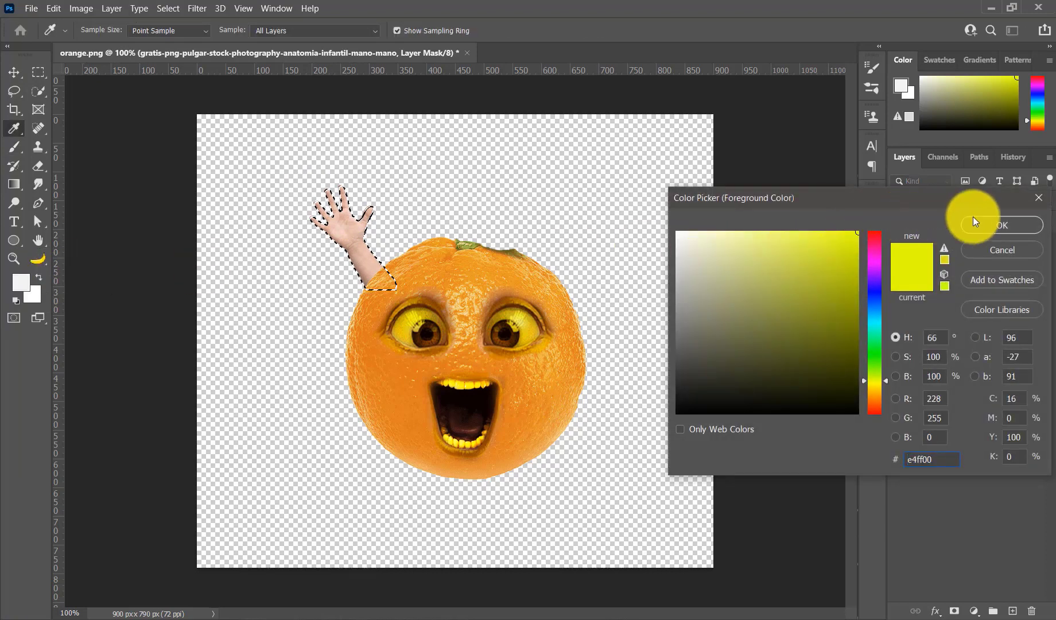
{"action": "left_click", "coordinate": [998, 223]}
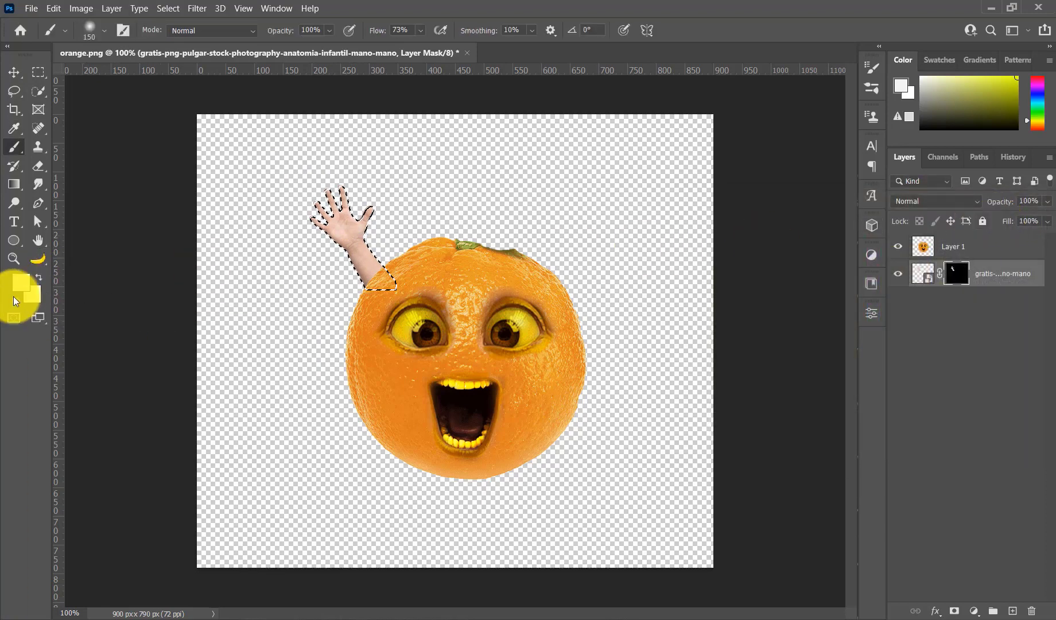
{"action": "left_click", "coordinate": [24, 285]}
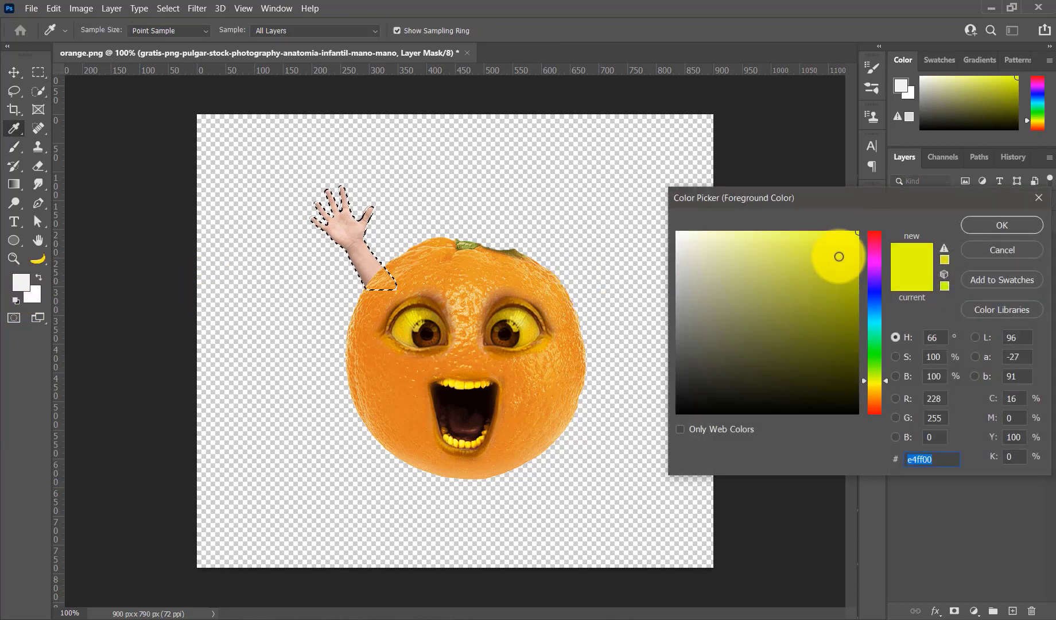
{"action": "left_click", "coordinate": [1001, 223]}
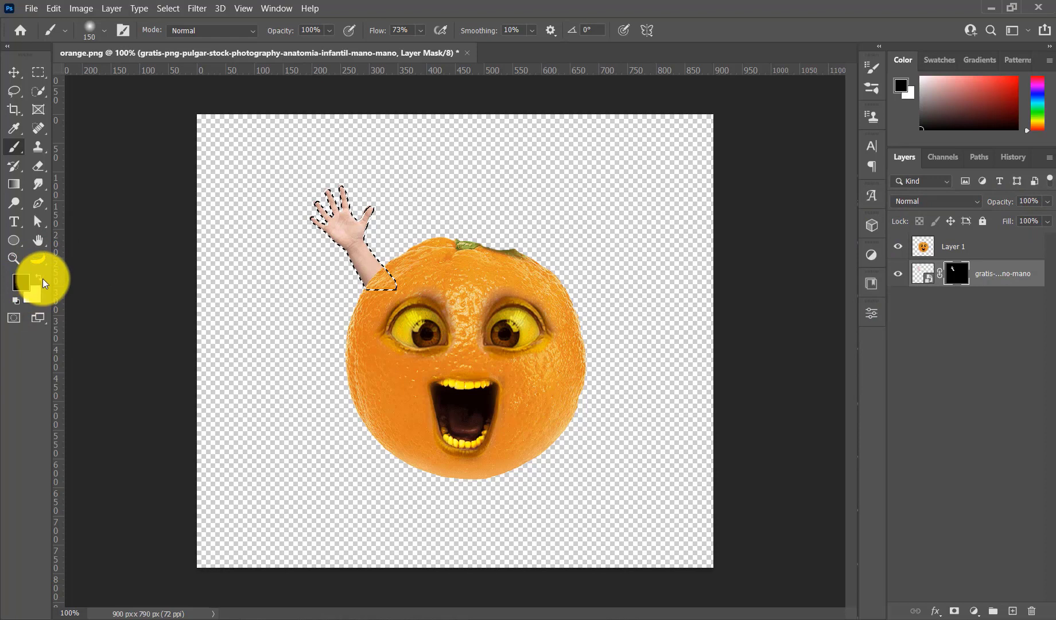
{"action": "left_click", "coordinate": [16, 283]}
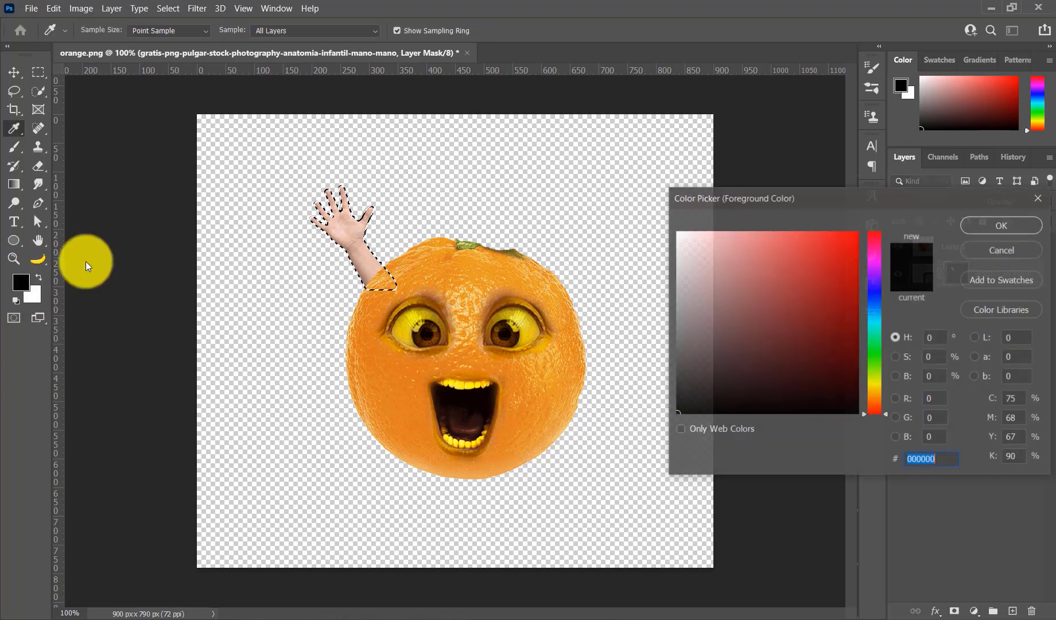
{"action": "left_click", "coordinate": [877, 367]}
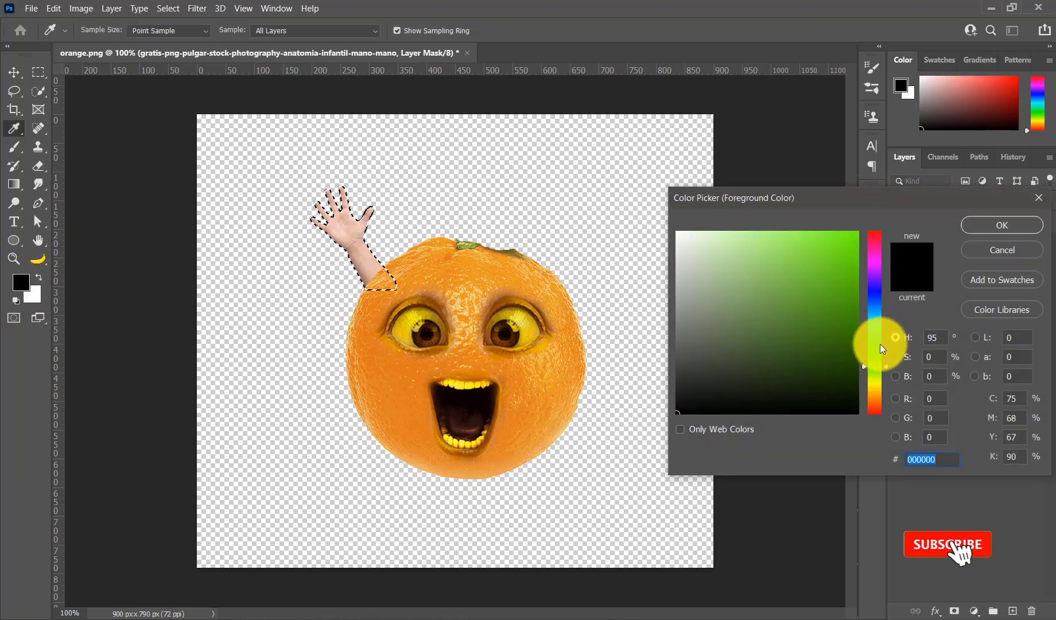
{"action": "left_click", "coordinate": [872, 376]}
{"action": "left_click_drag", "start_coordinate": [827, 268], "coordinate": [912, 201]}
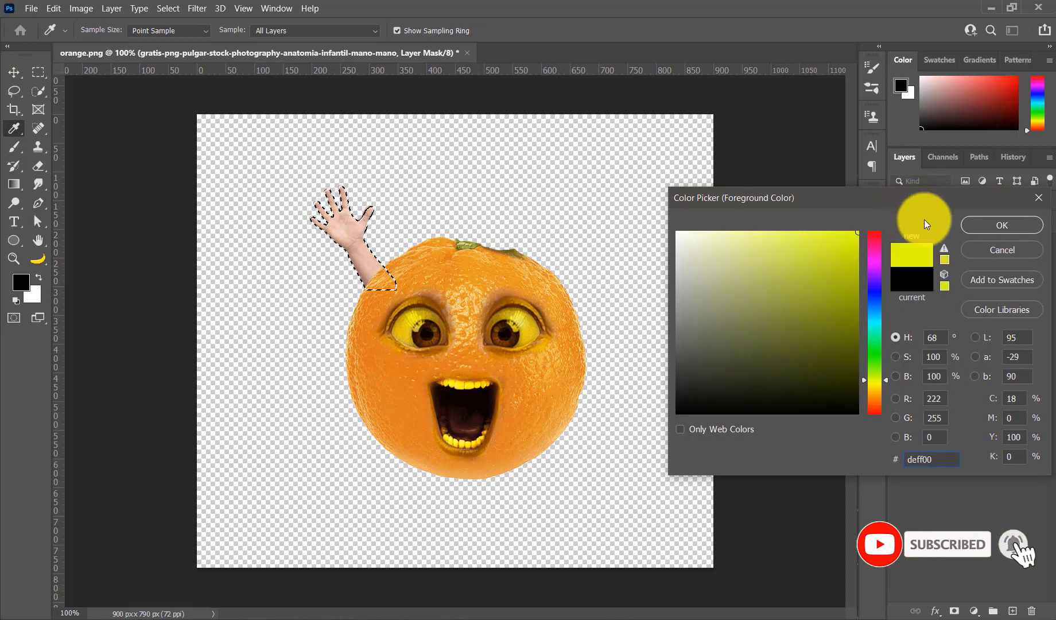
{"action": "left_click", "coordinate": [977, 226]}
{"action": "key", "text": "b"}
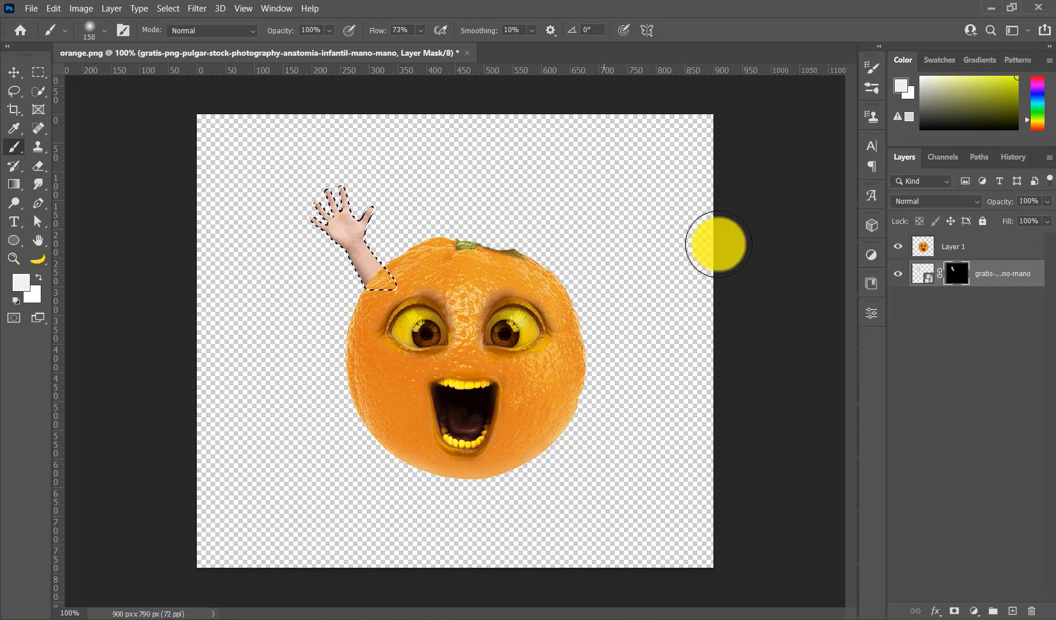
- Try painting the rasterized hand layer yellow, then undo it and deselect
{"action": "left_click", "coordinate": [923, 273]}
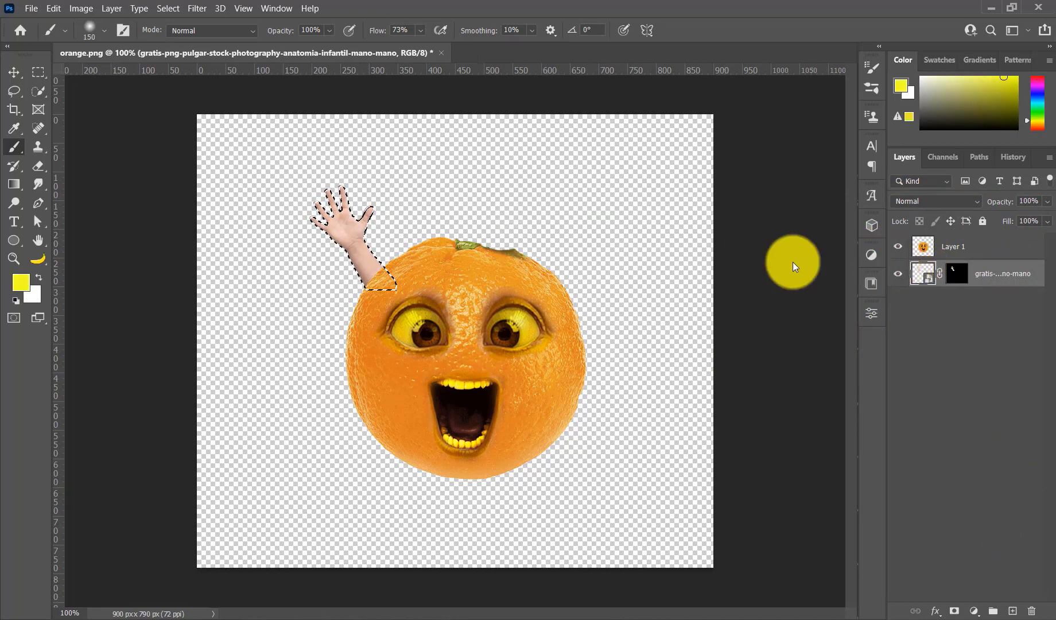
{"action": "left_click", "coordinate": [351, 218]}
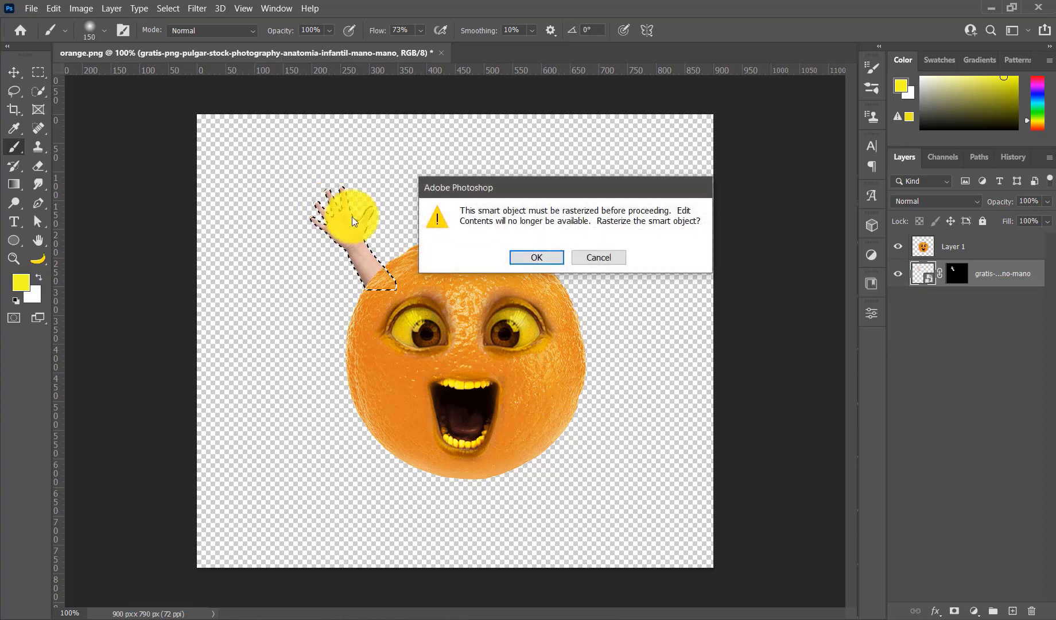
{"action": "left_click", "coordinate": [535, 259]}
{"action": "mouse_move", "coordinate": [297, 224]}
{"action": "left_mouse_down"}
{"action": "mouse_move", "coordinate": [366, 270]}
{"action": "mouse_move", "coordinate": [384, 263]}
{"action": "left_mouse_up"}
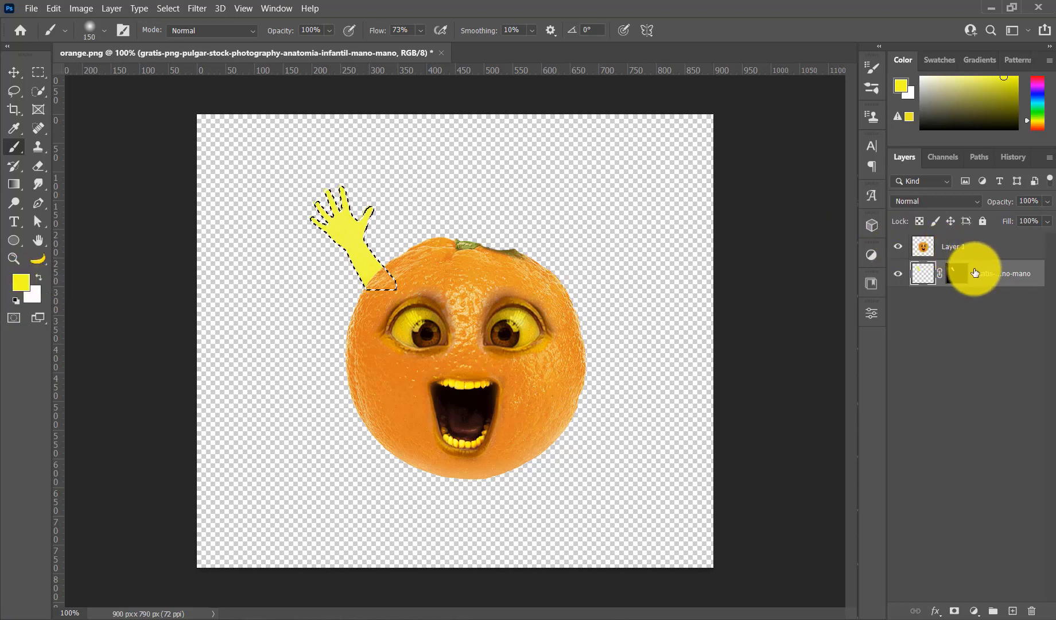
{"action": "key", "text": "ctrl+d"}
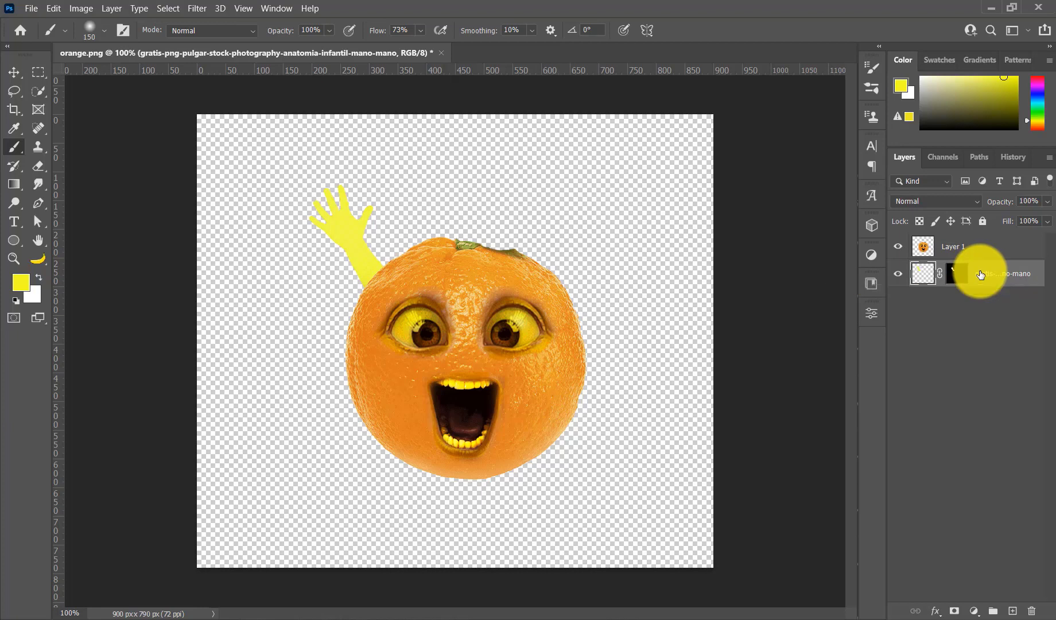
{"action": "key", "text": "ctrl+z"}
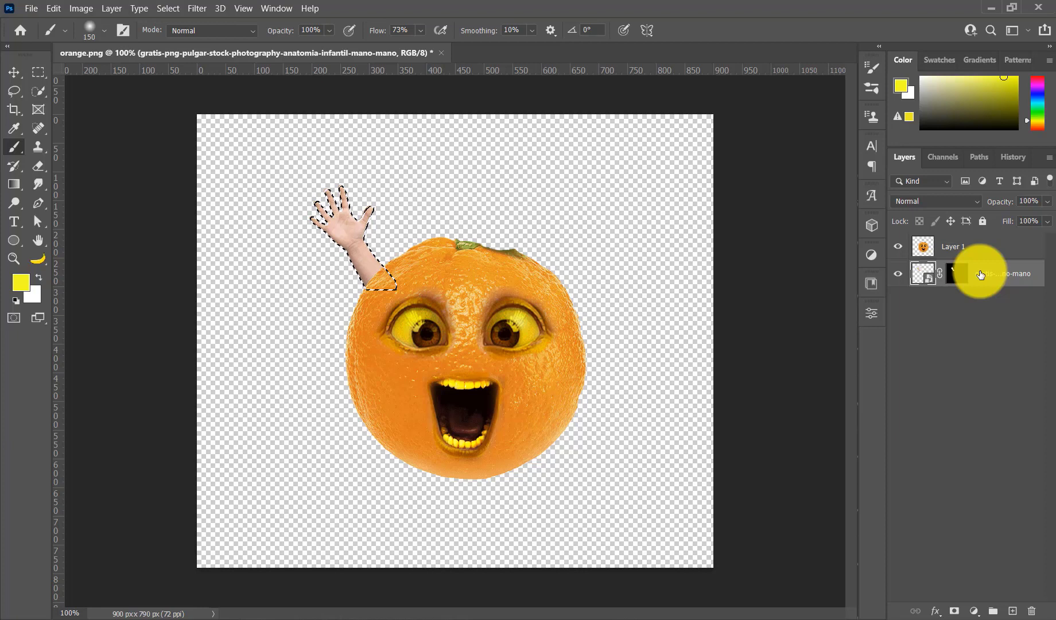
{"action": "key", "text": "ctrl+d"}
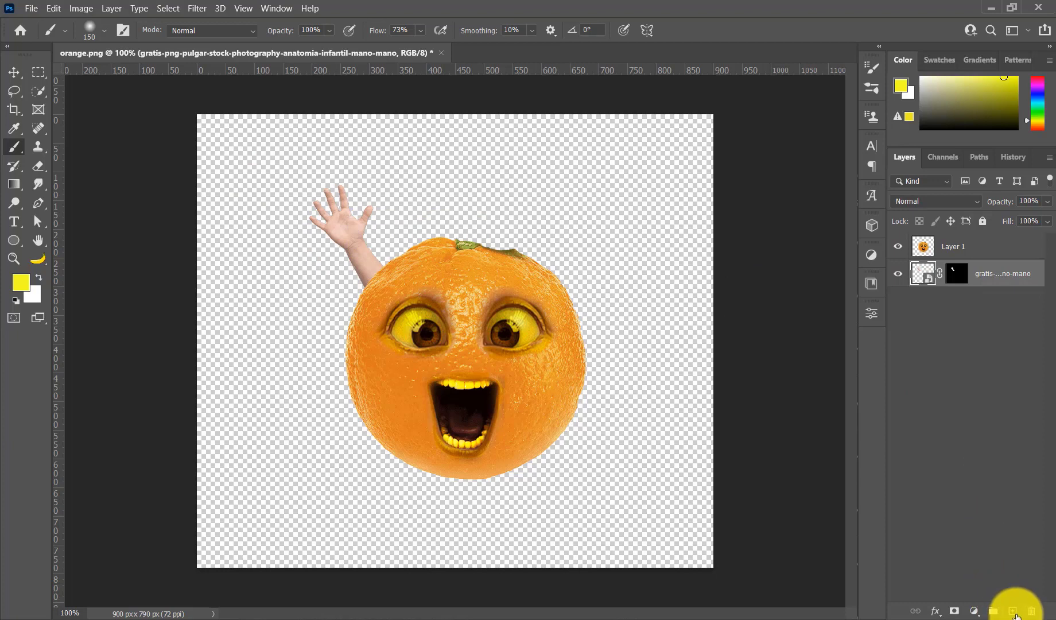
- Add a new layer and brush yellow over the hand and arm
{"action": "left_click", "coordinate": [1014, 612]}
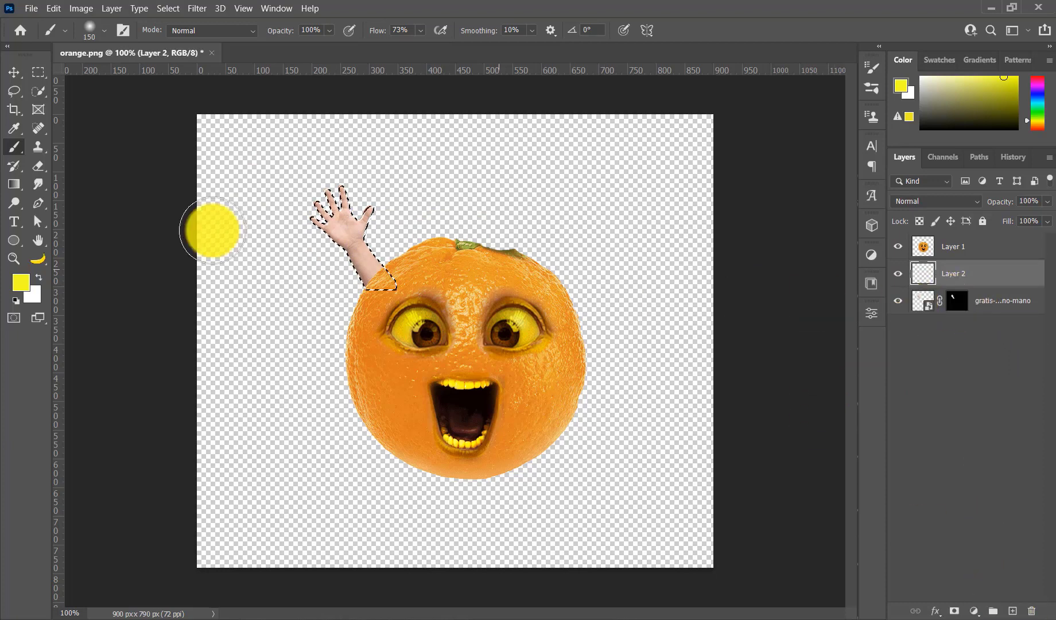
{"action": "left_click", "coordinate": [14, 287]}
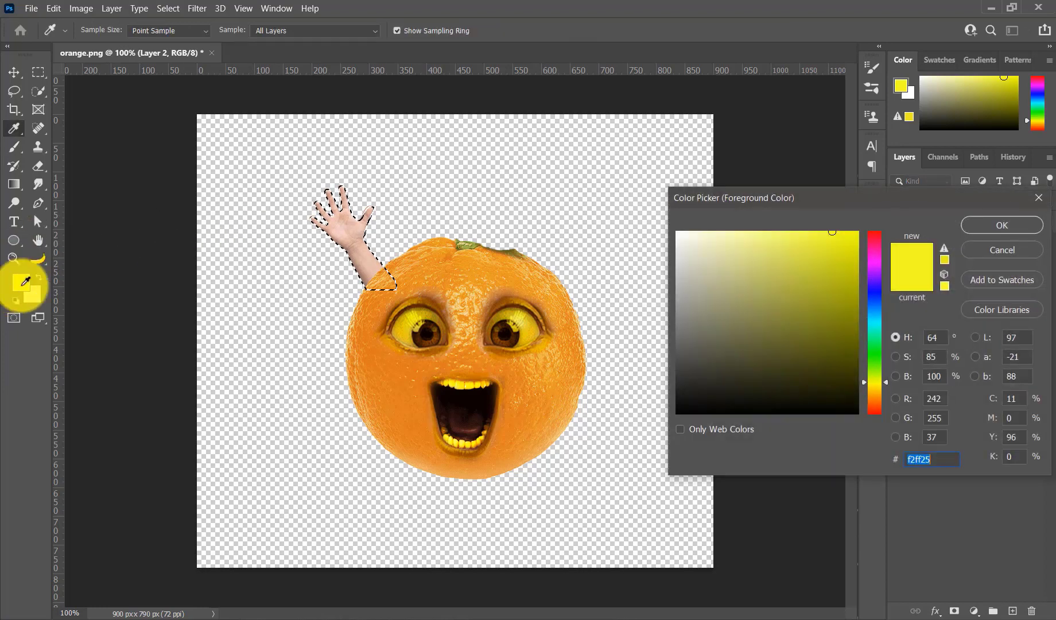
{"action": "left_click", "coordinate": [990, 222]}
{"action": "key", "text": "b"}
{"action": "left_click_drag", "start_coordinate": [317, 195], "coordinate": [363, 273]}
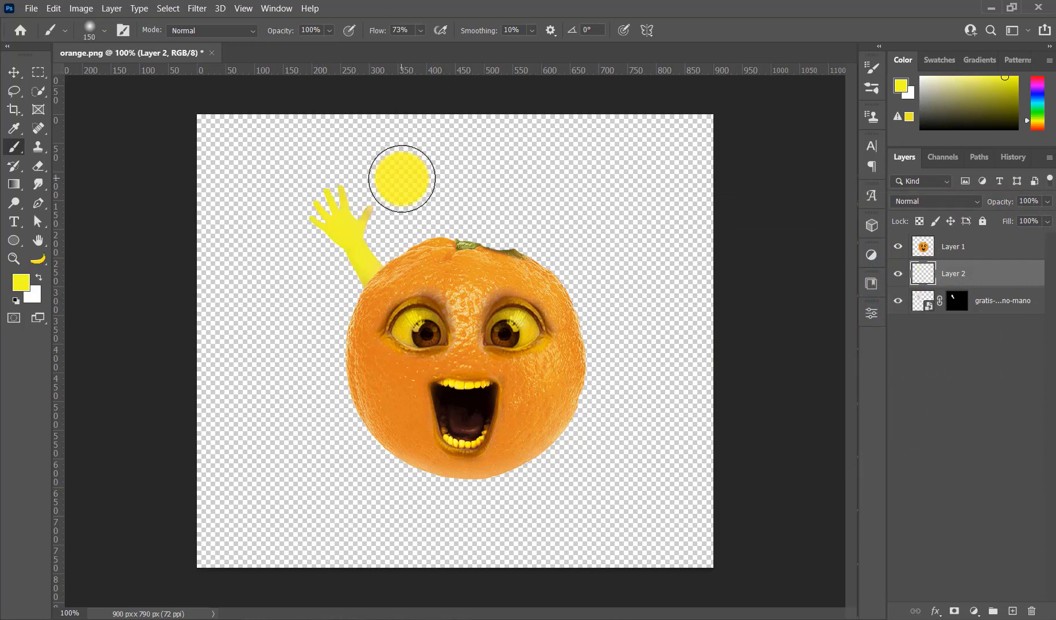
- Set the yellow paint layer's blend mode to Multiply
{"action": "left_click", "coordinate": [930, 271]}
{"action": "left_click", "coordinate": [937, 205]}
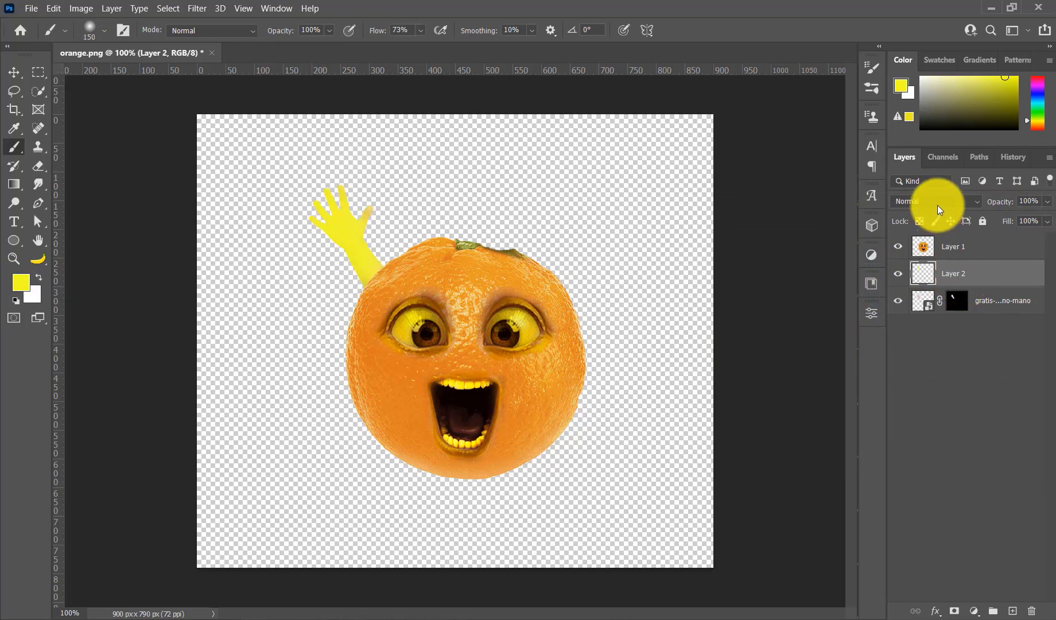
{"action": "left_click", "coordinate": [937, 204]}
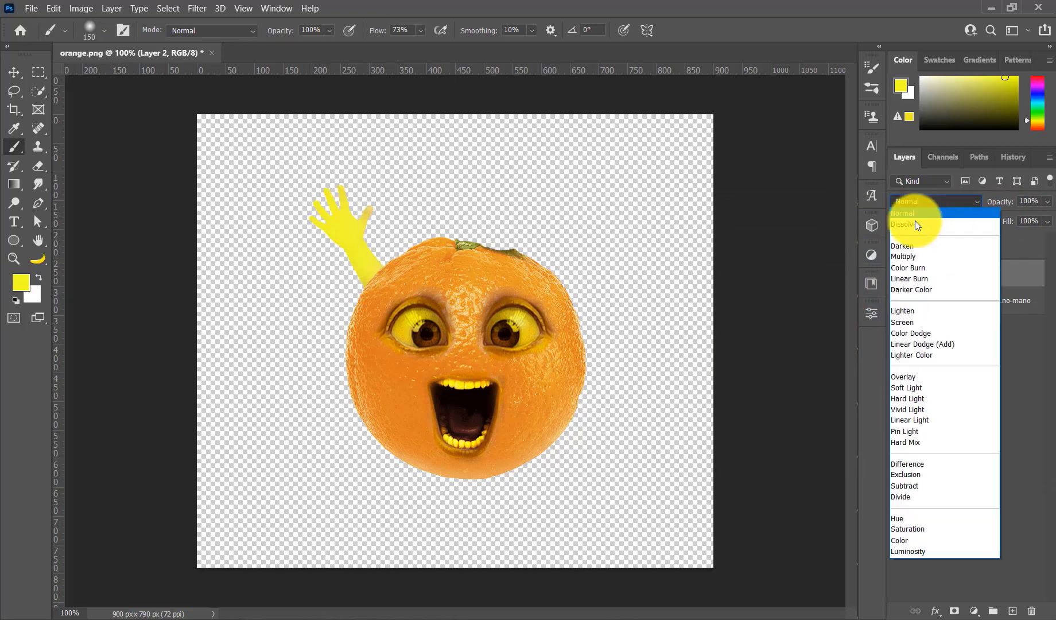
{"action": "left_click", "coordinate": [905, 255]}
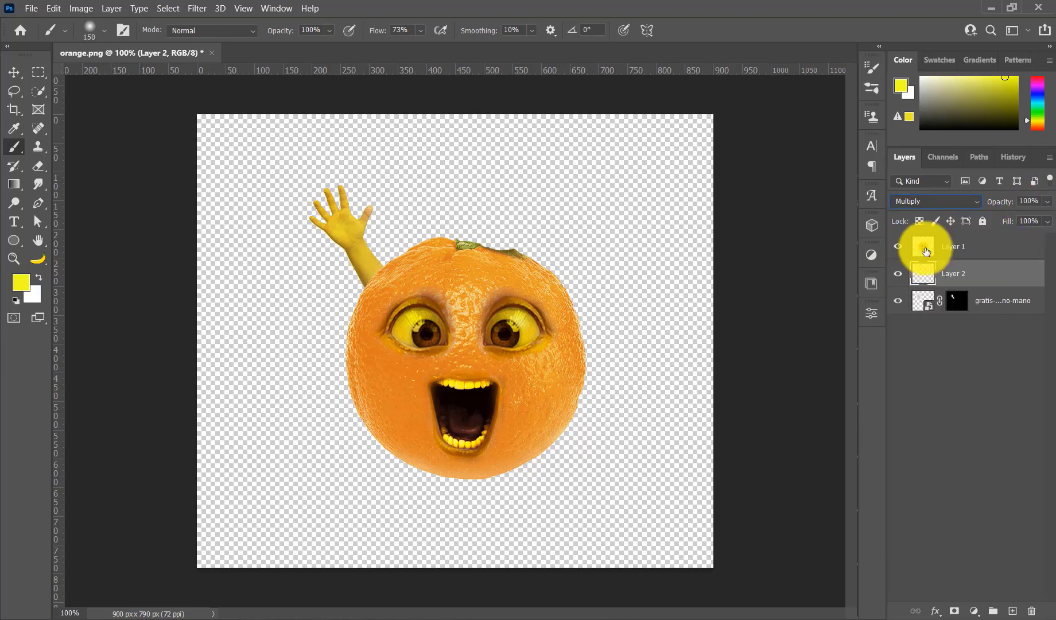
{"action": "left_click", "coordinate": [15, 77]}
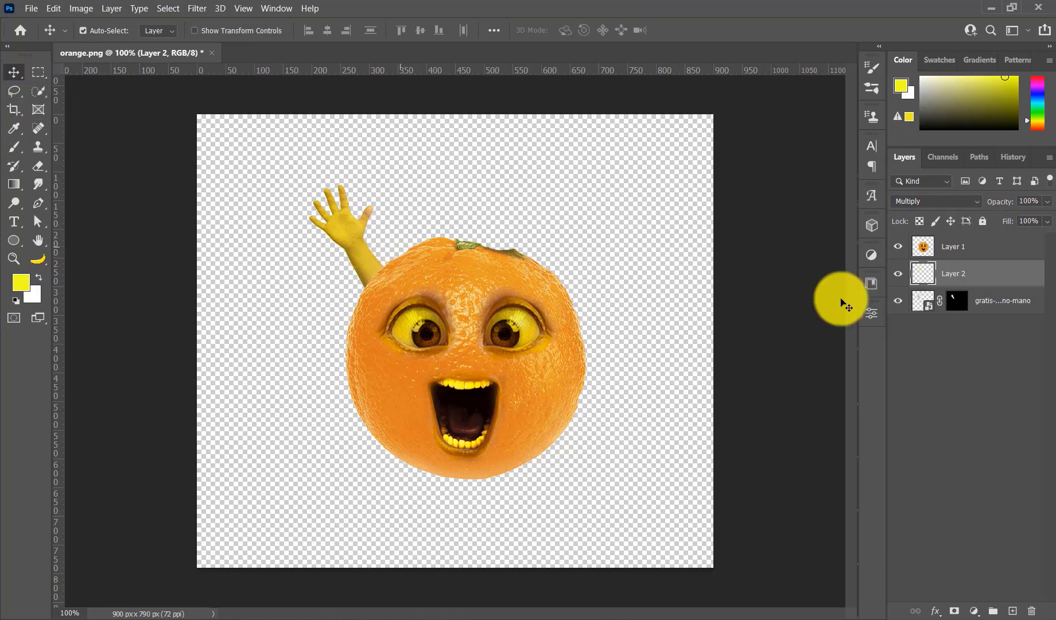
- Merge the yellow Multiply layer into the hand layer
{"action": "left_click", "coordinate": [1014, 309], "text": "ctrl"}
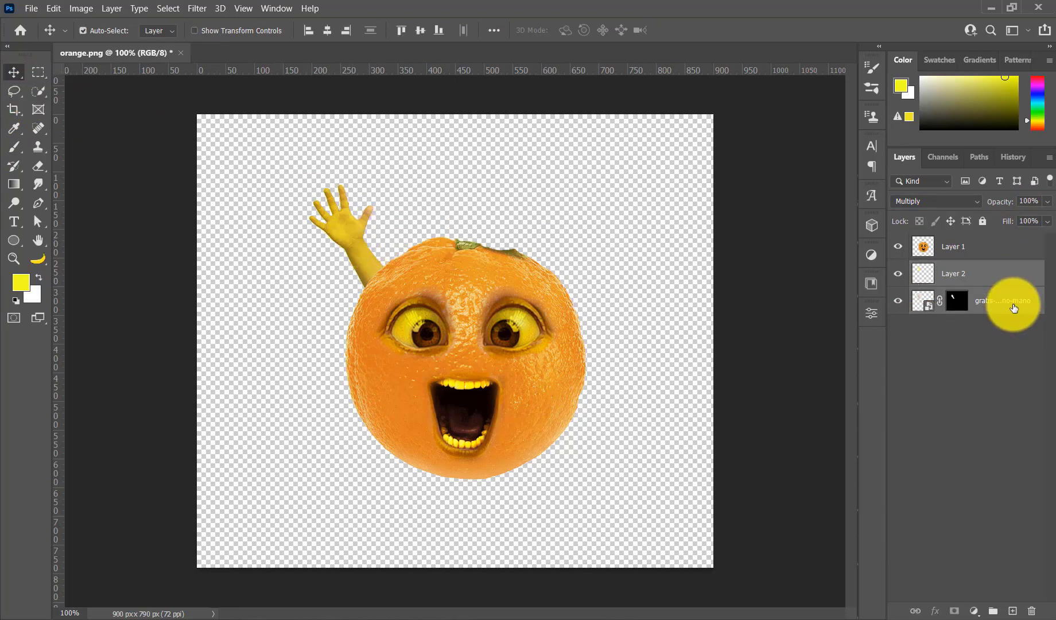
{"action": "right_click", "coordinate": [1003, 302]}
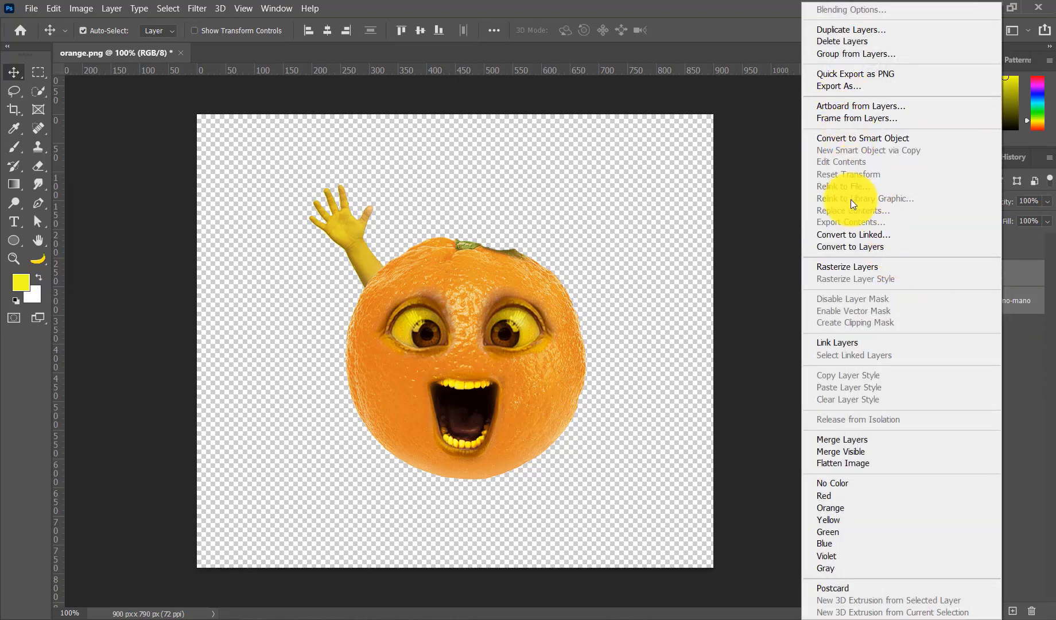
{"action": "left_click", "coordinate": [839, 439]}
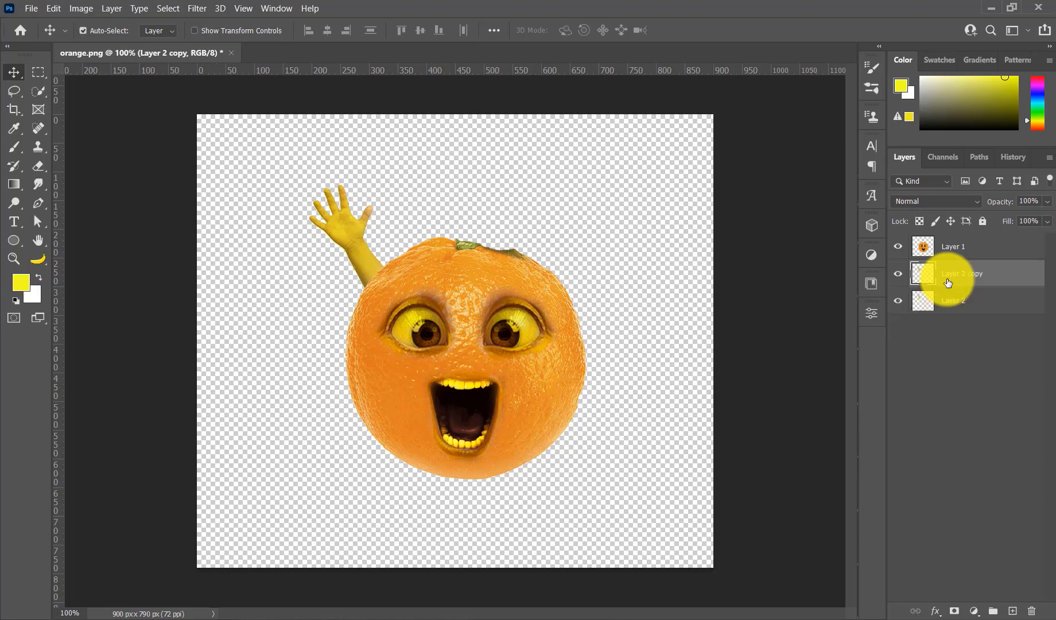
- Flip the hand copy horizontally and position it on the orange's right side
{"action": "key", "text": "ctrl+t"}
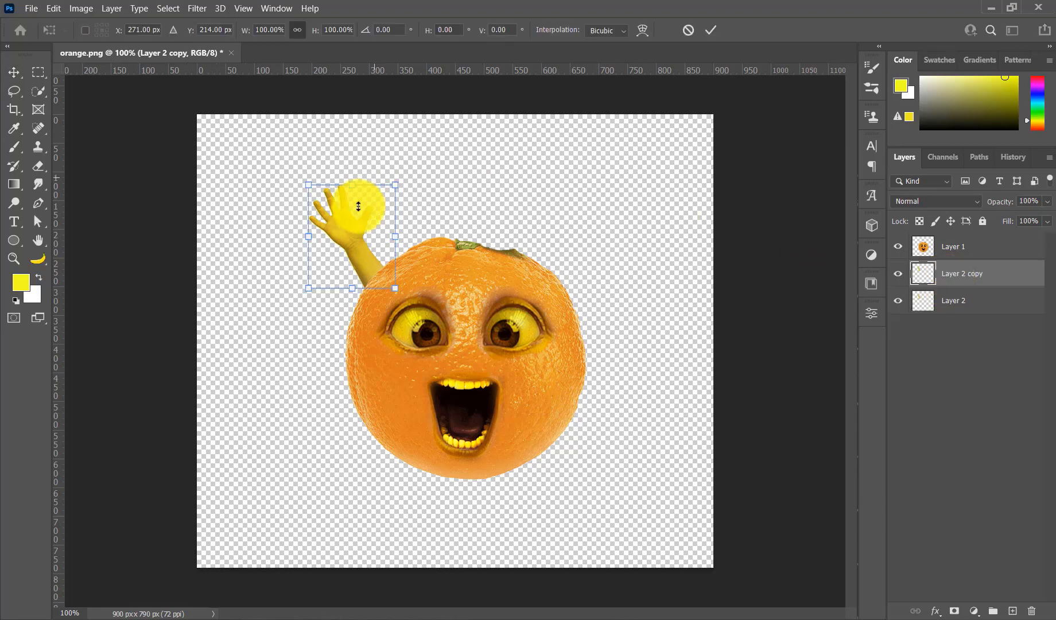
{"action": "right_click", "coordinate": [352, 229]}
{"action": "left_click", "coordinate": [404, 466]}
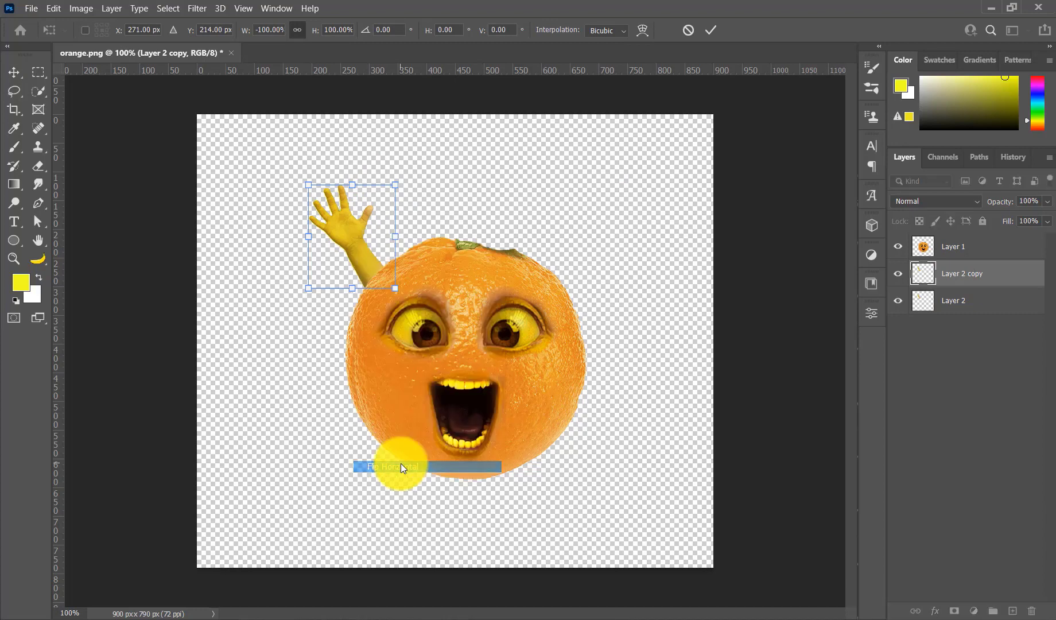
{"action": "mouse_move", "coordinate": [343, 265]}
{"action": "left_mouse_down"}
{"action": "mouse_move", "coordinate": [599, 302]}
{"action": "mouse_move", "coordinate": [574, 291]}
{"action": "left_mouse_up"}
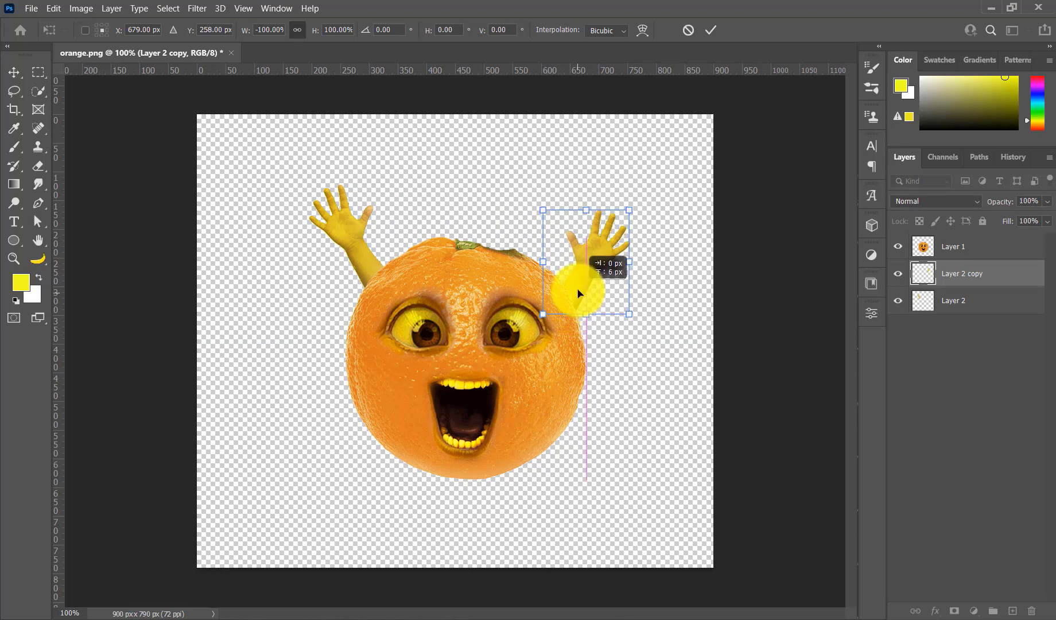
{"action": "left_click", "coordinate": [711, 30]}
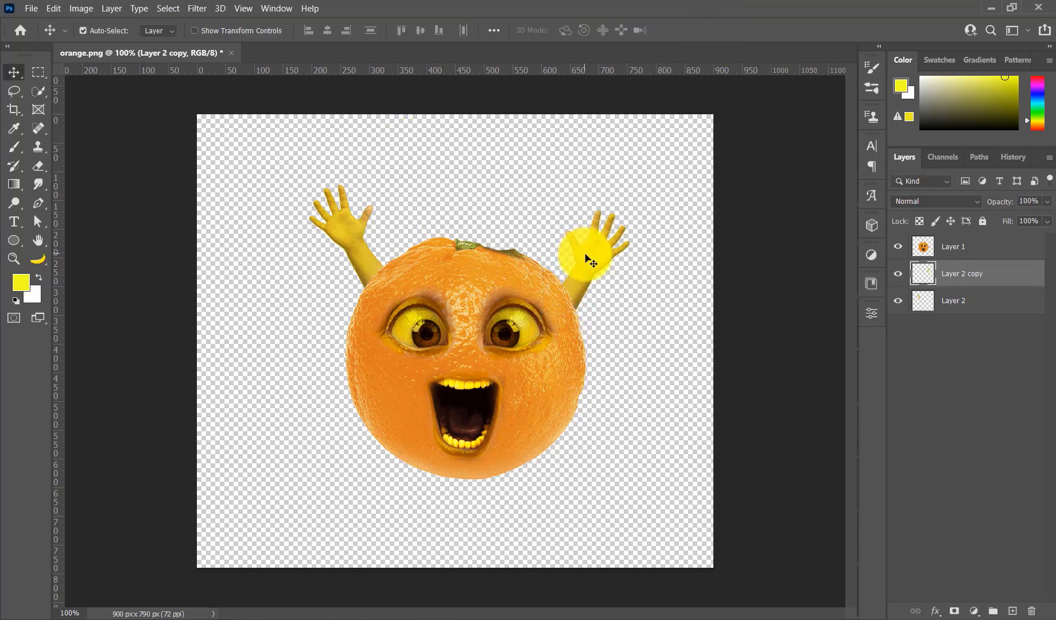
{"action": "left_click_drag", "start_coordinate": [588, 250], "coordinate": [587, 252]}
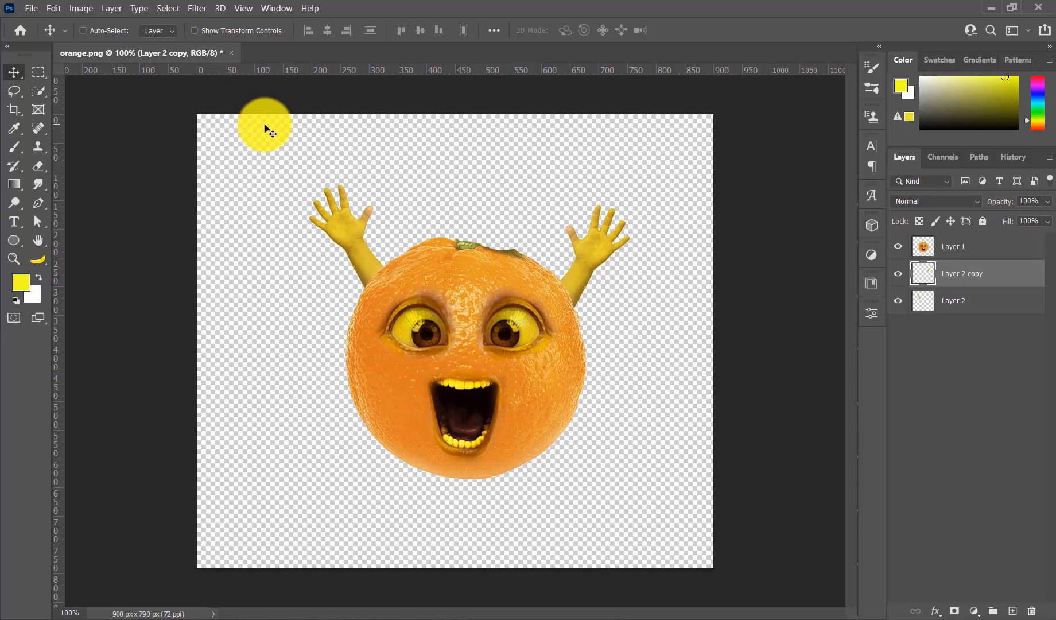
{"action": "key", "text": "ctrl+n"}
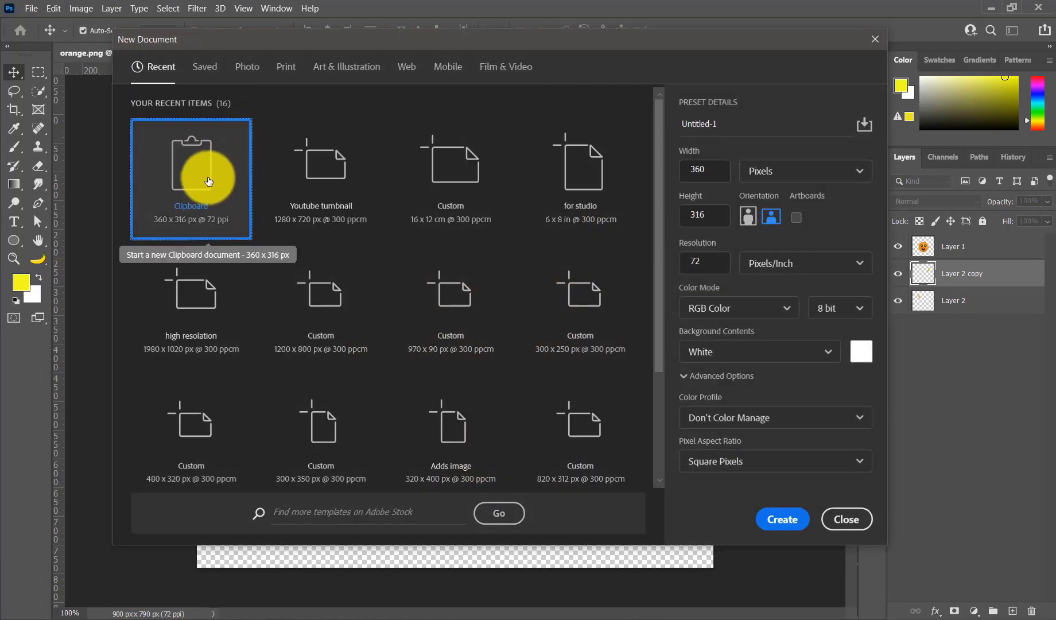
- Discard the clipboard-sized Untitled document and create a new 16 x 12 cm document
{"action": "double_click", "coordinate": [208, 181]}
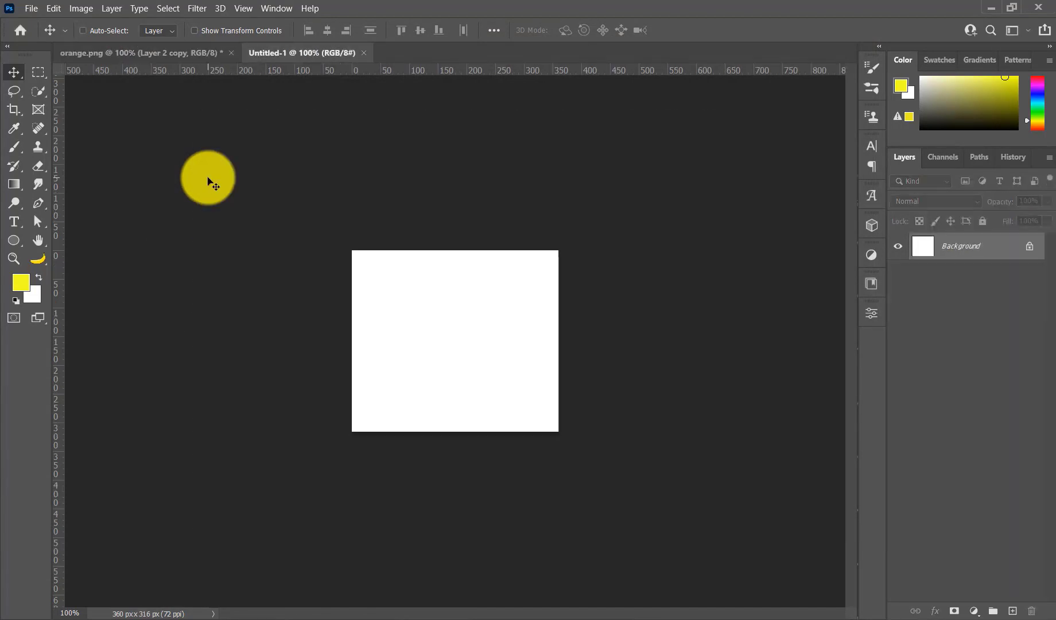
{"action": "left_click", "coordinate": [364, 55]}
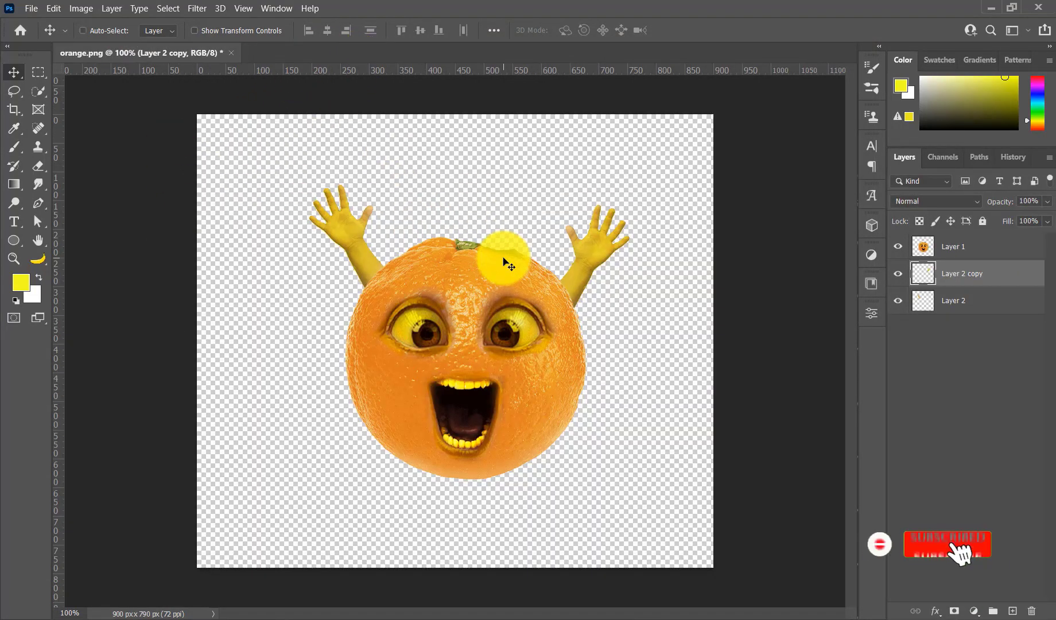
{"action": "key", "text": "ctrl+n"}
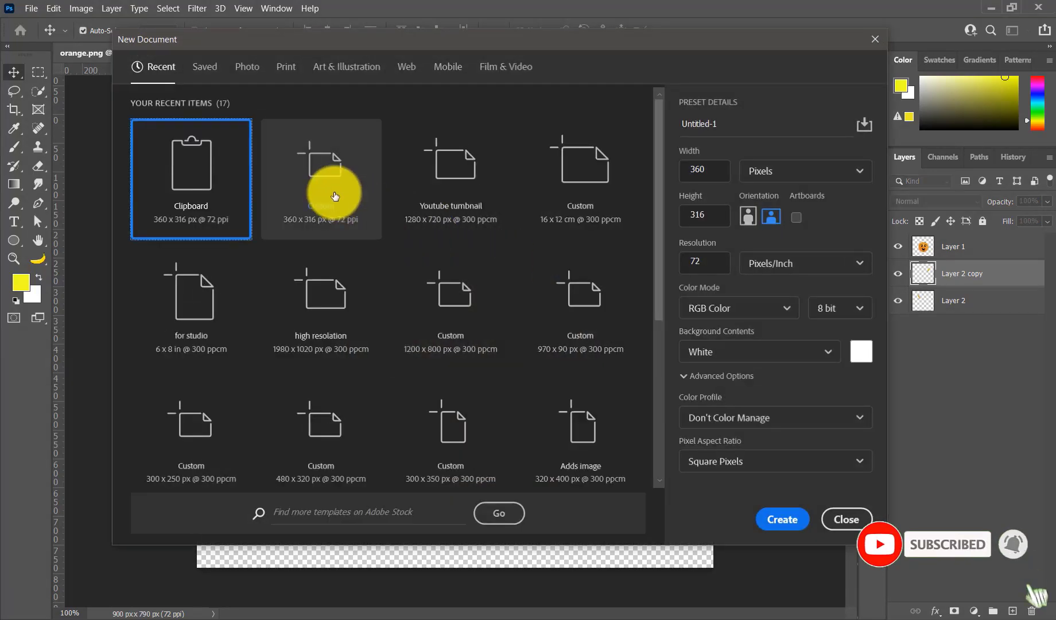
{"action": "double_click", "coordinate": [573, 188]}
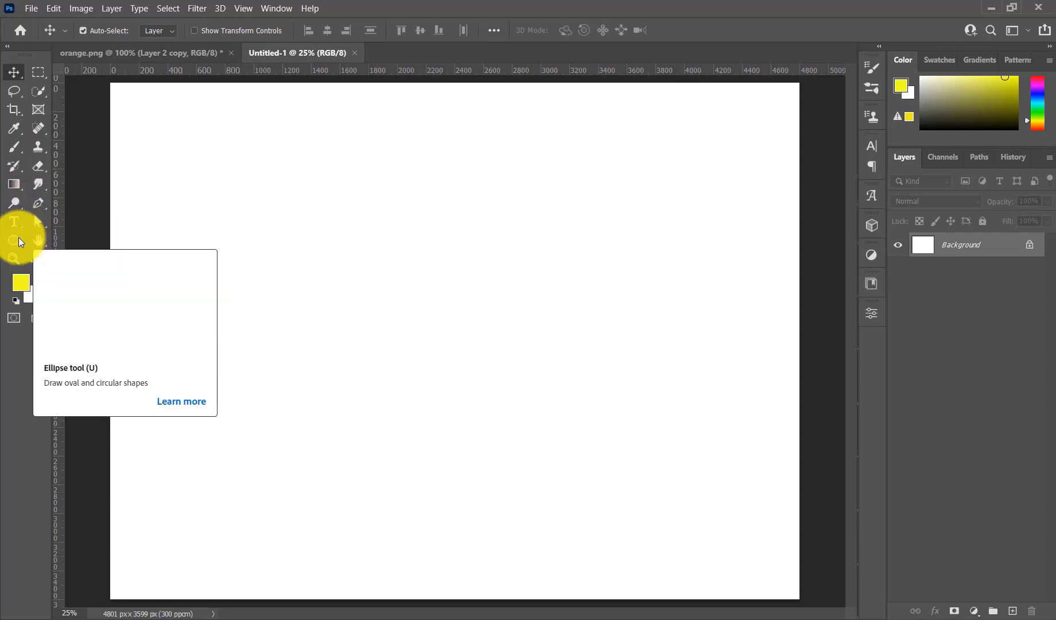
- Crop the new canvas to a tall portrait page about 2515 px wide
{"action": "left_click", "coordinate": [14, 110]}
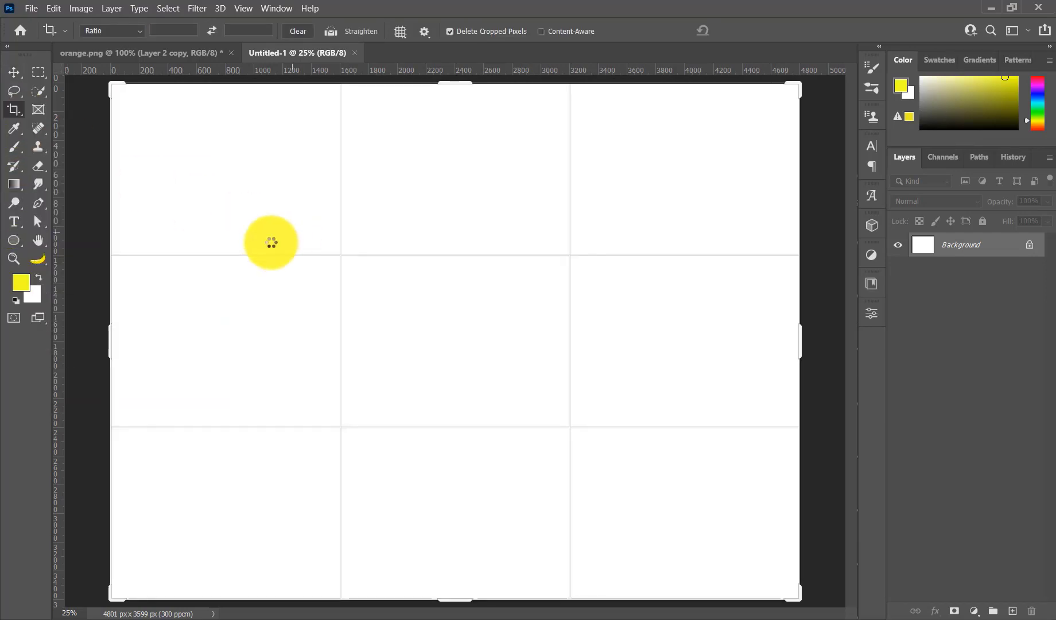
{"action": "left_click_drag", "start_coordinate": [108, 331], "coordinate": [198, 329]}
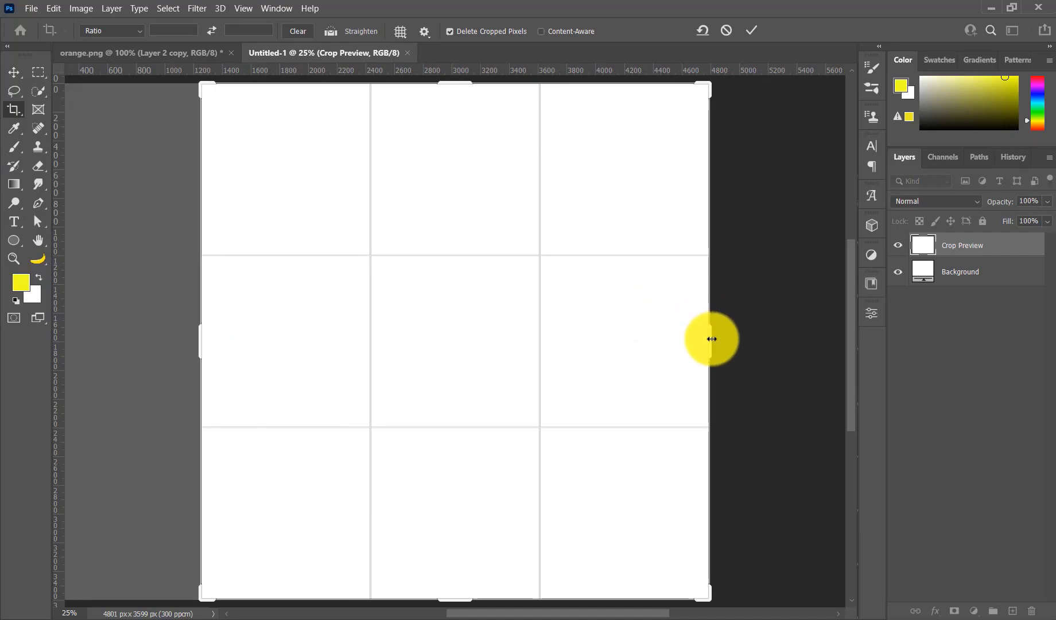
{"action": "left_click_drag", "start_coordinate": [710, 330], "coordinate": [632, 337]}
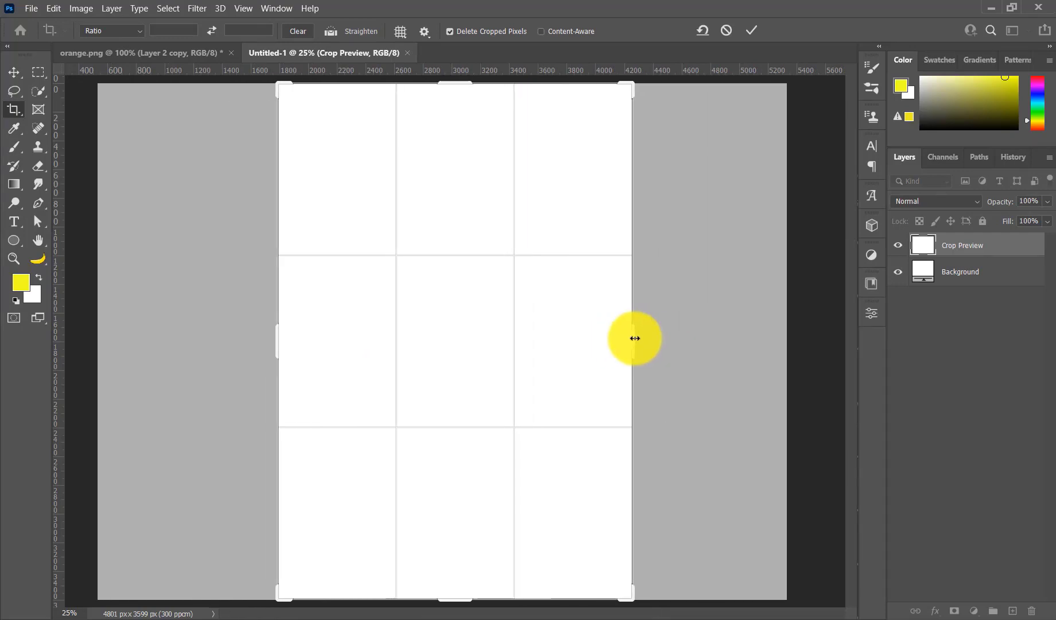
{"action": "left_click_drag", "start_coordinate": [278, 335], "coordinate": [274, 334]}
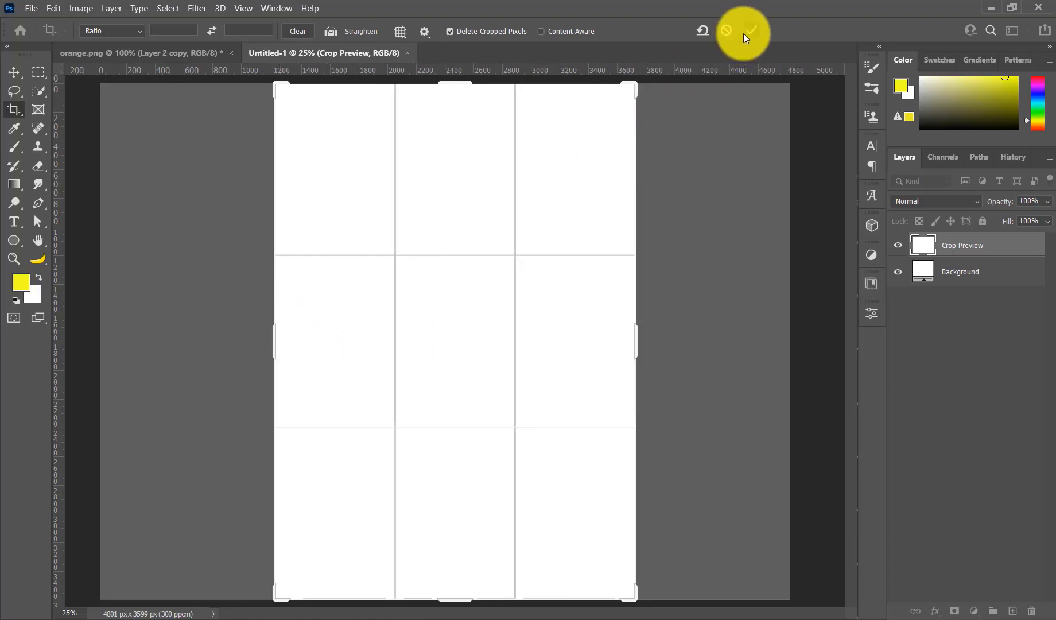
{"action": "left_click", "coordinate": [746, 31]}
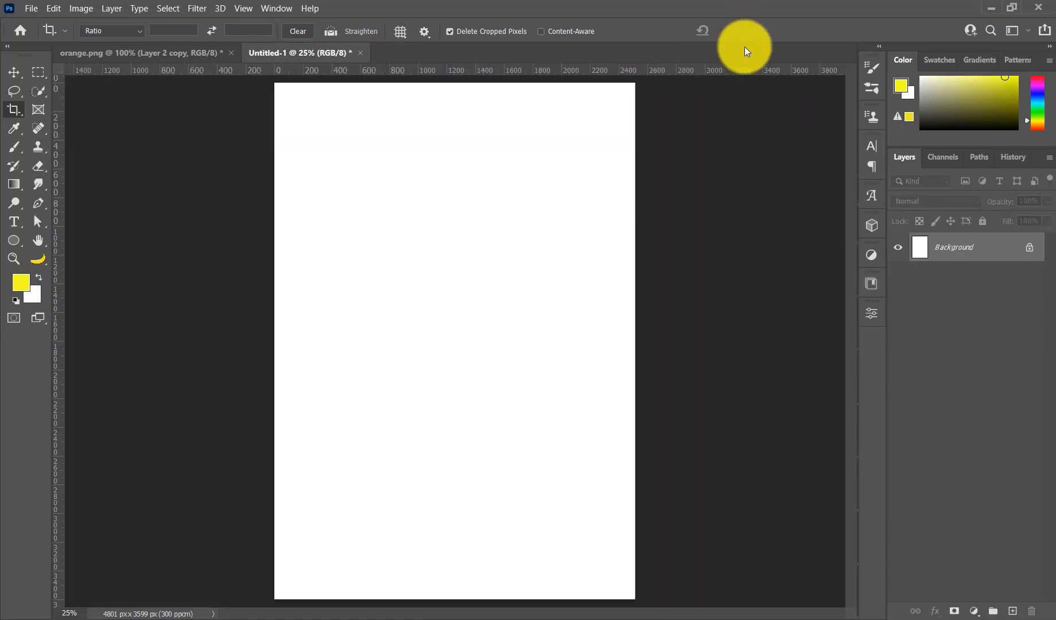
{"action": "left_click", "coordinate": [154, 58]}
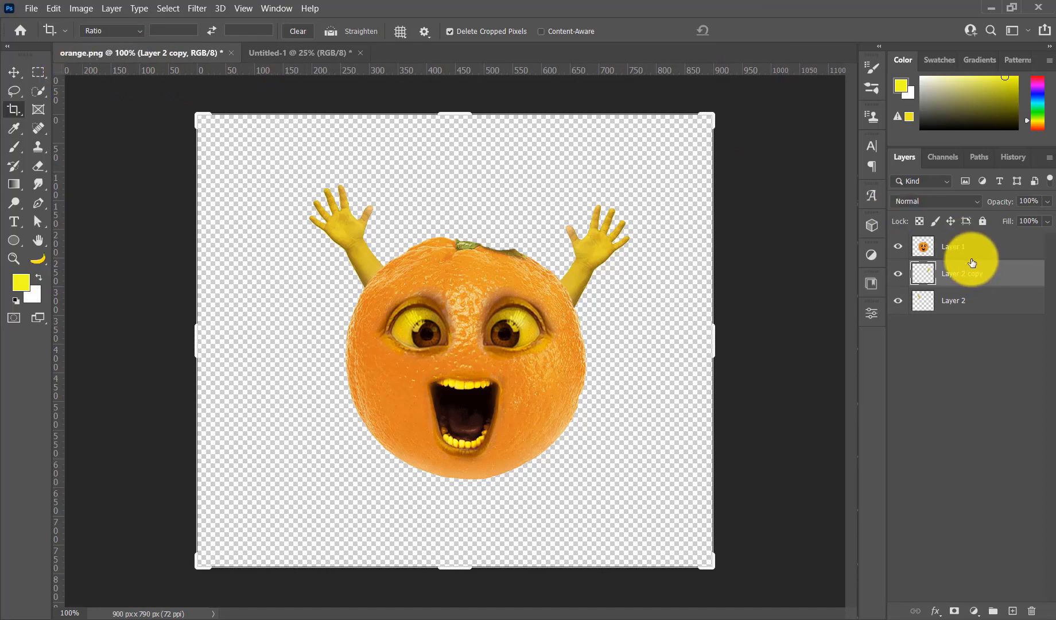
- Select all the orange character's layers and drag them into the Untitled-1 portrait document
{"action": "left_click", "coordinate": [965, 301], "text": "shift"}
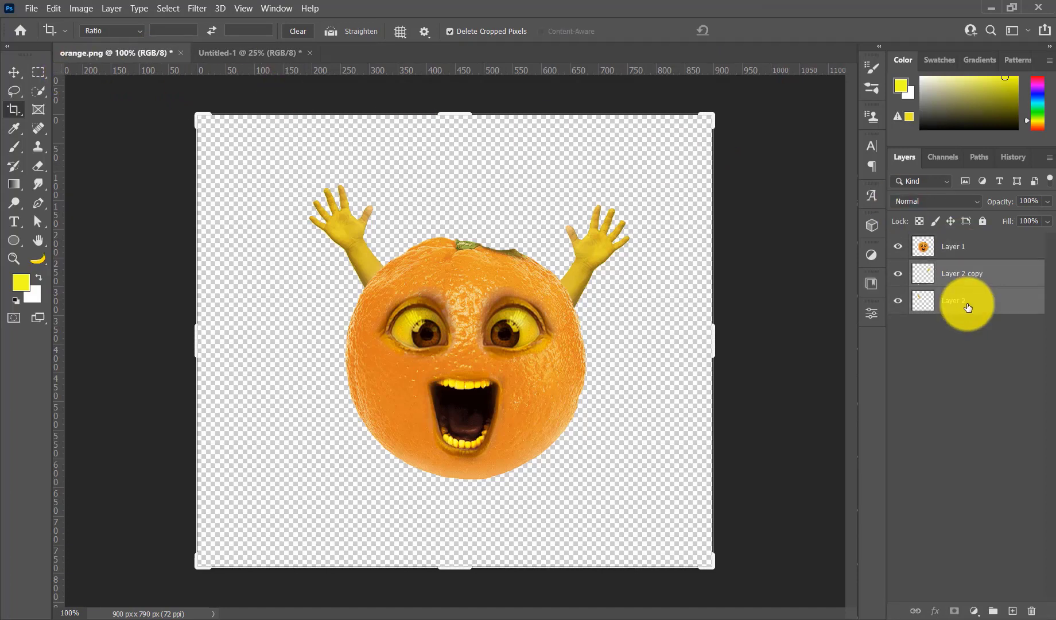
{"action": "left_click", "coordinate": [973, 252], "text": "shift"}
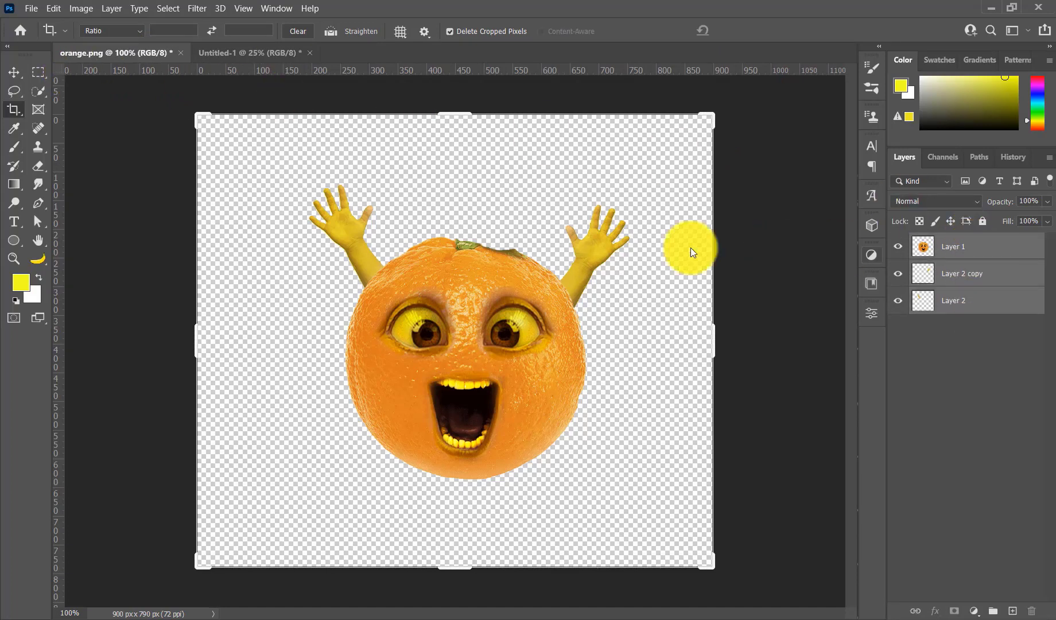
{"action": "left_click", "coordinate": [20, 75]}
{"action": "mouse_move", "coordinate": [482, 282]}
{"action": "left_mouse_down"}
{"action": "mouse_move", "coordinate": [275, 49]}
{"action": "mouse_move", "coordinate": [432, 283]}
{"action": "mouse_move", "coordinate": [441, 284]}
{"action": "mouse_move", "coordinate": [450, 211]}
{"action": "left_mouse_up"}
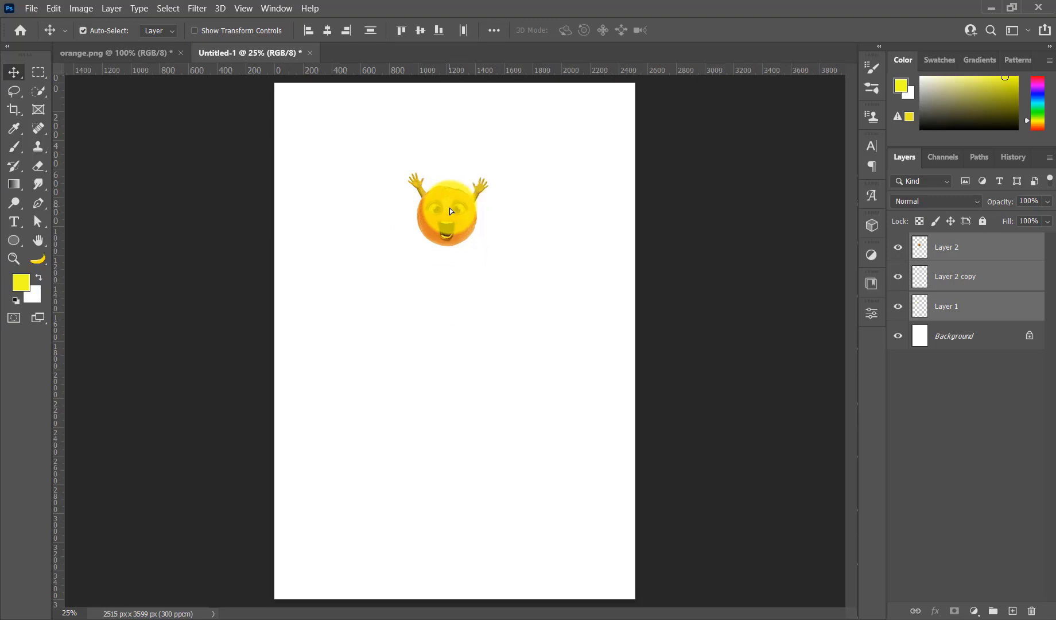
- Scale the orange character to 179.5% and position it near the top centre
{"action": "key", "text": "ctrl+t"}
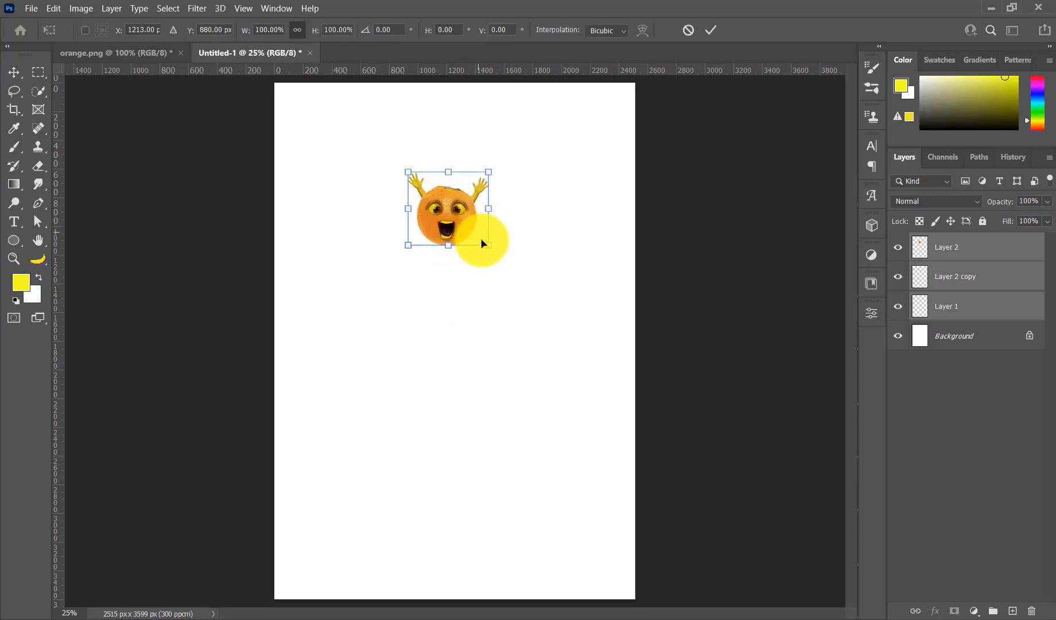
{"action": "left_click_drag", "start_coordinate": [490, 254], "coordinate": [547, 305]}
{"action": "mouse_move", "coordinate": [472, 236]}
{"action": "left_mouse_down"}
{"action": "mouse_move", "coordinate": [459, 234]}
{"action": "mouse_move", "coordinate": [459, 195]}
{"action": "left_mouse_up"}
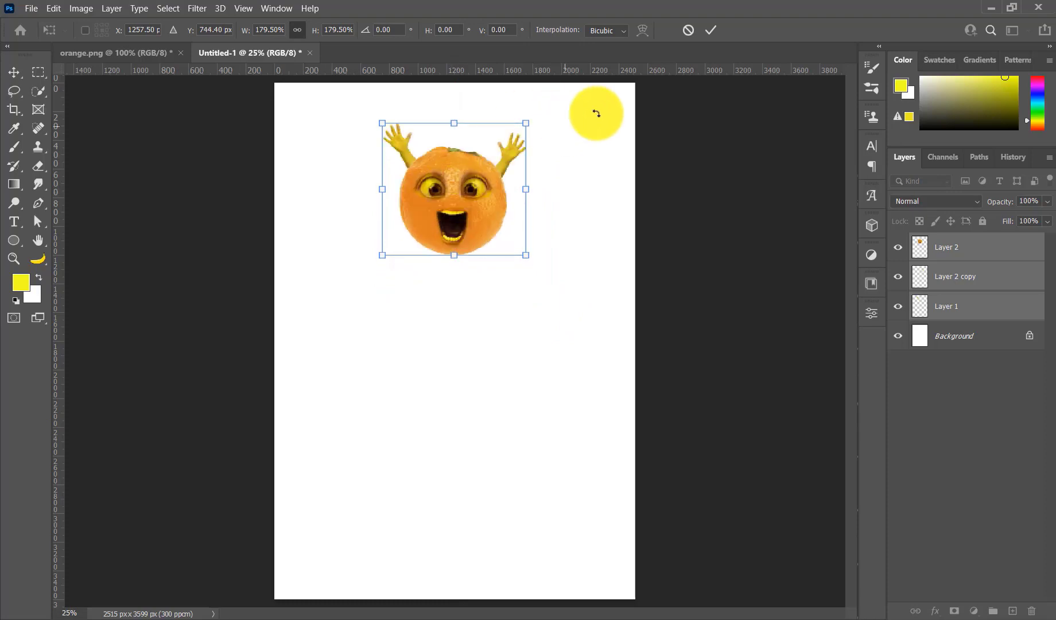
{"action": "left_click", "coordinate": [709, 31]}
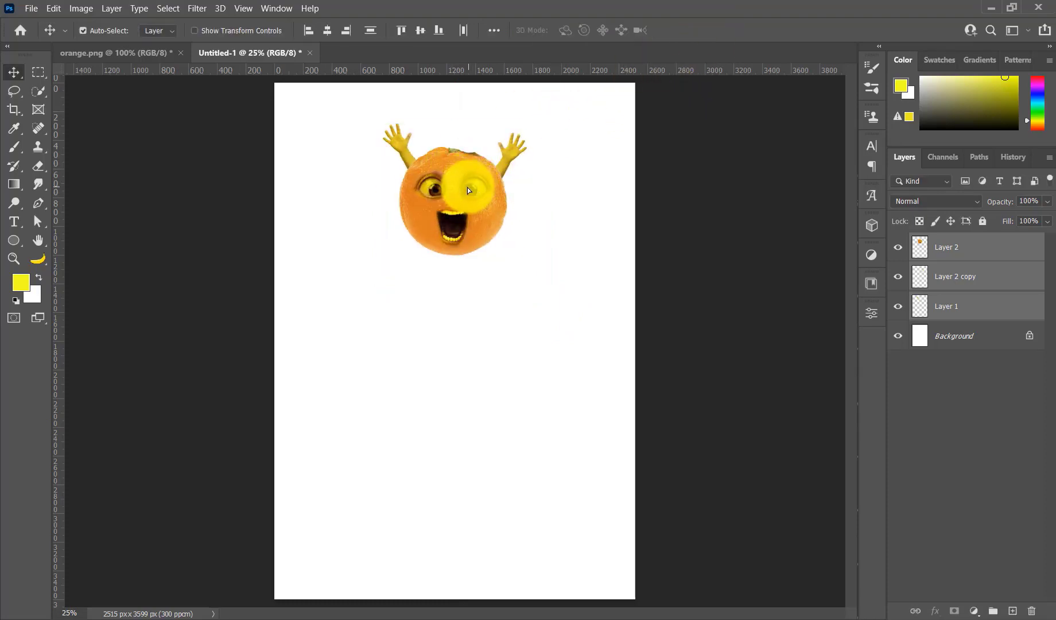
{"action": "left_click_drag", "start_coordinate": [471, 187], "coordinate": [455, 185]}
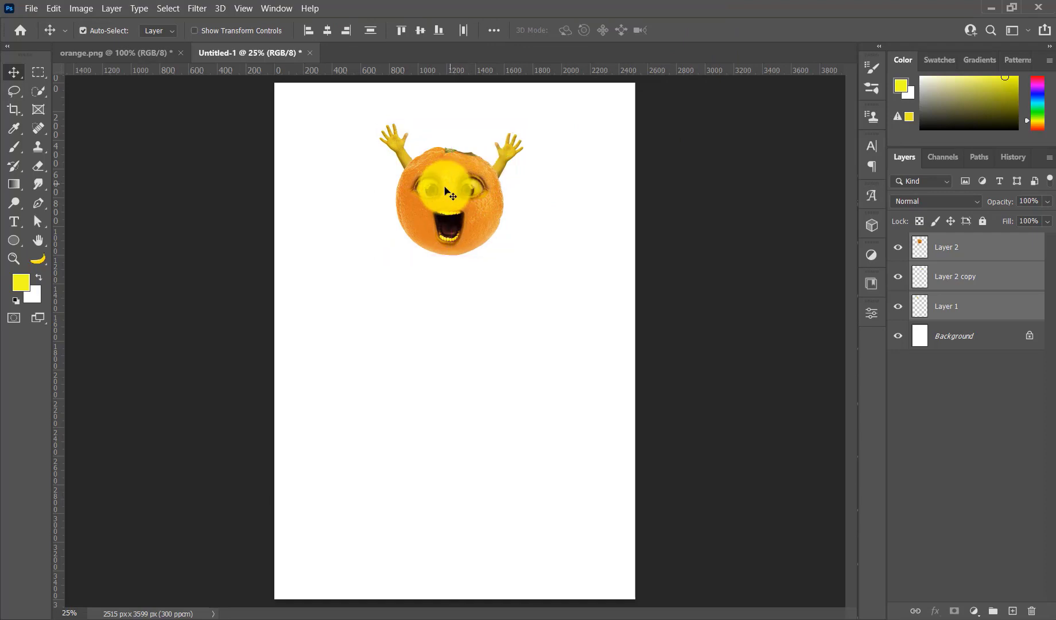
- Place the juice-glass PNG embedded at about 25%, positioned below the orange character
{"action": "left_click", "coordinate": [31, 8]}
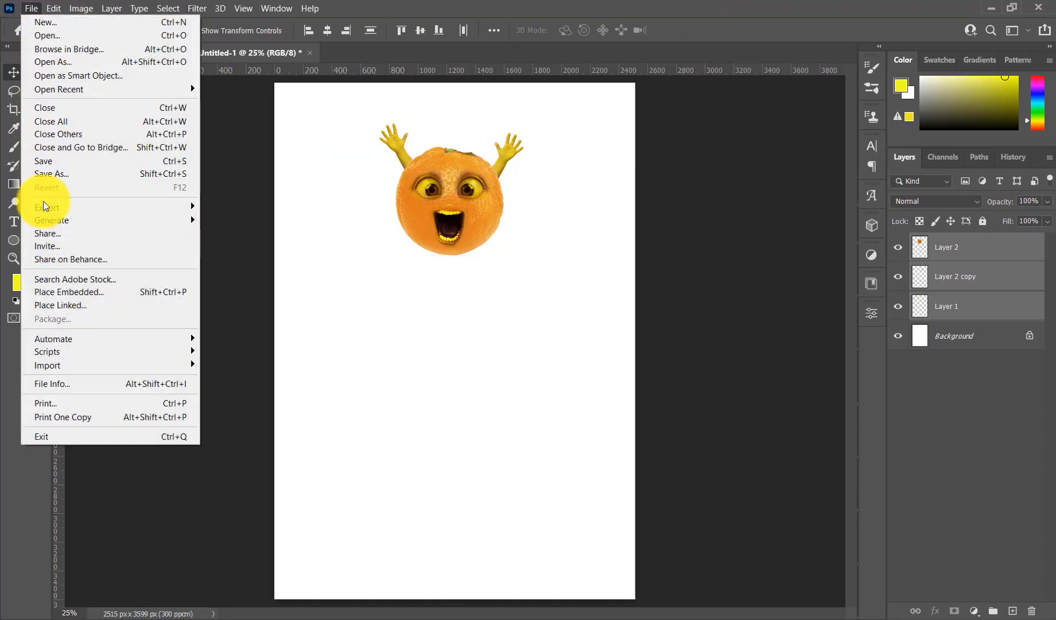
{"action": "left_click", "coordinate": [57, 290]}
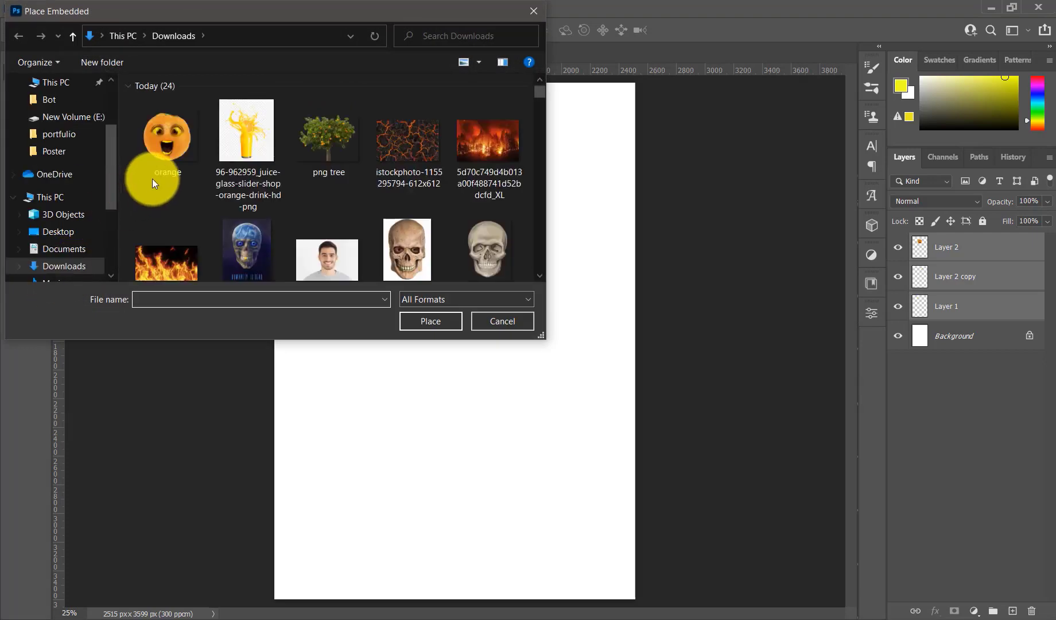
{"action": "double_click", "coordinate": [232, 149]}
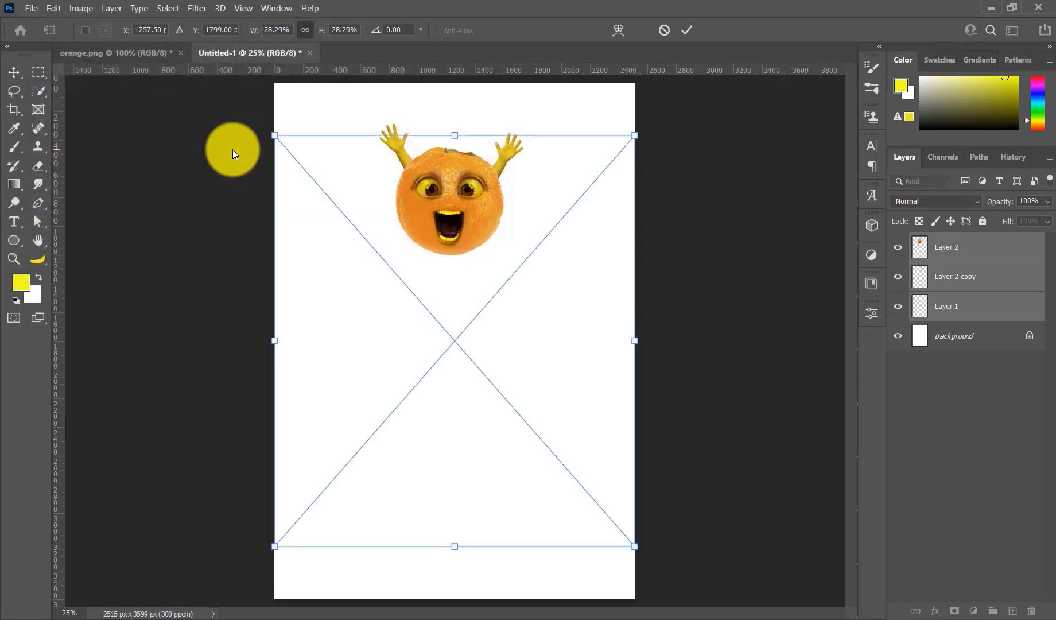
{"action": "left_click_drag", "start_coordinate": [276, 136], "coordinate": [313, 177]}
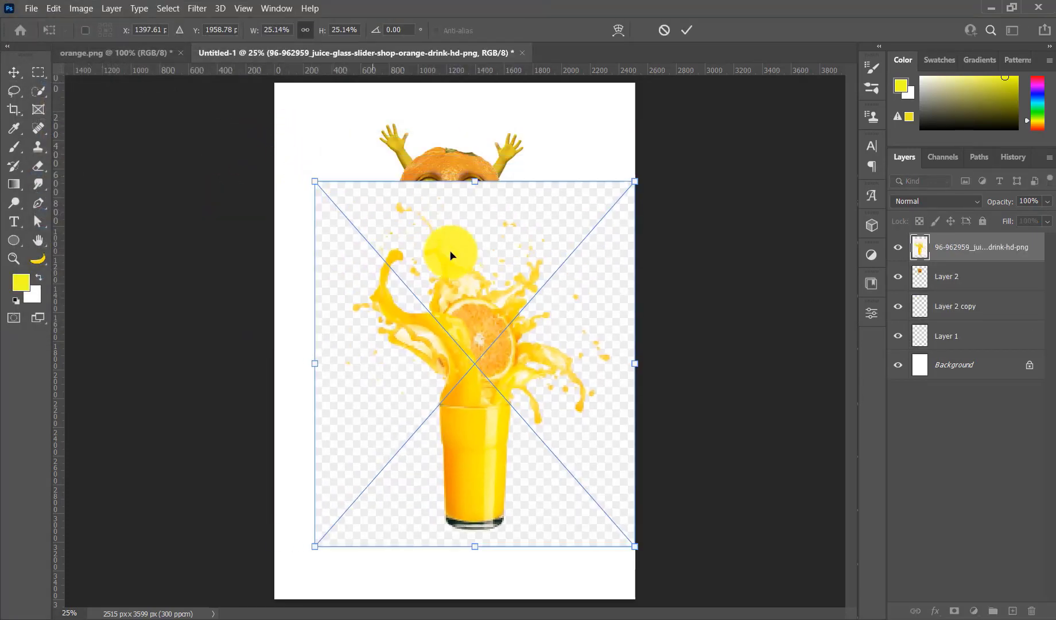
{"action": "left_click_drag", "start_coordinate": [448, 253], "coordinate": [425, 281]}
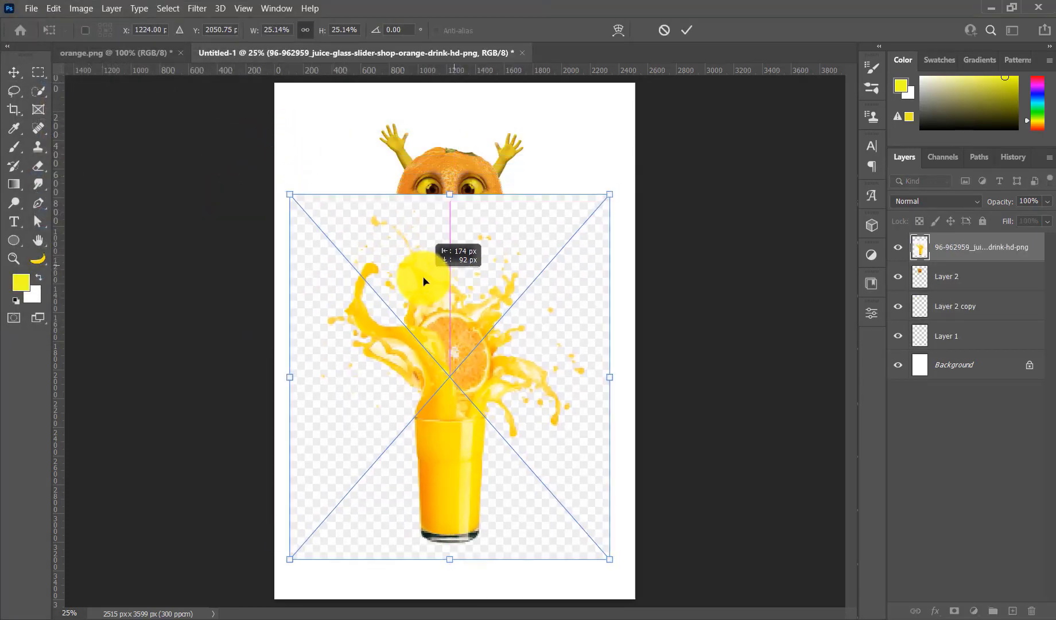
{"action": "left_click", "coordinate": [693, 27]}
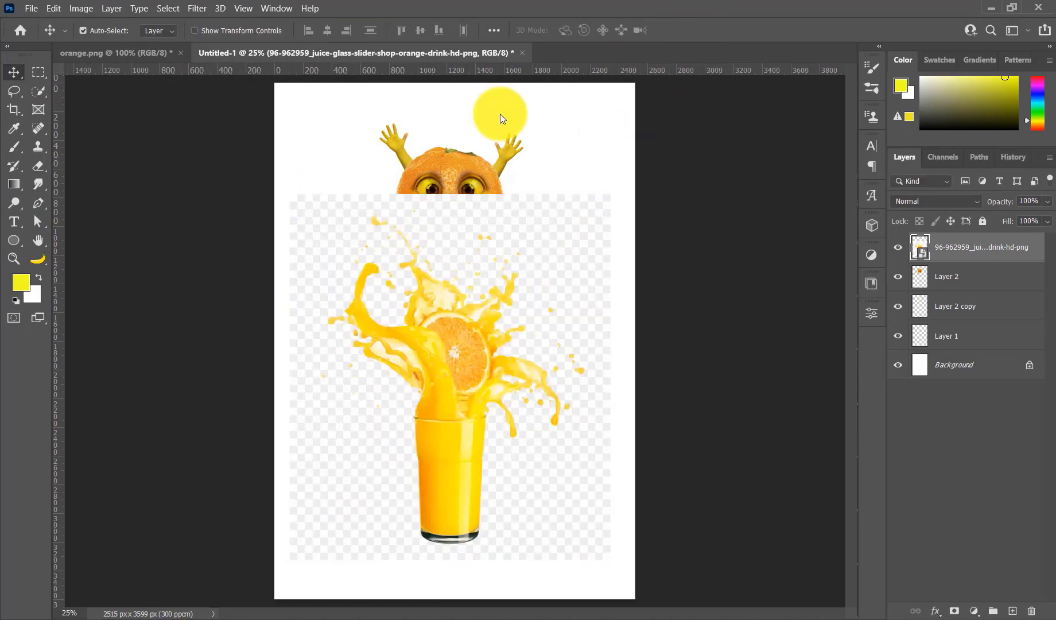
{"action": "left_click", "coordinate": [40, 86]}
- Auto-select the juice glass and splash with an Object Selection box, then zoom into the glass base
{"action": "left_click", "coordinate": [74, 92]}
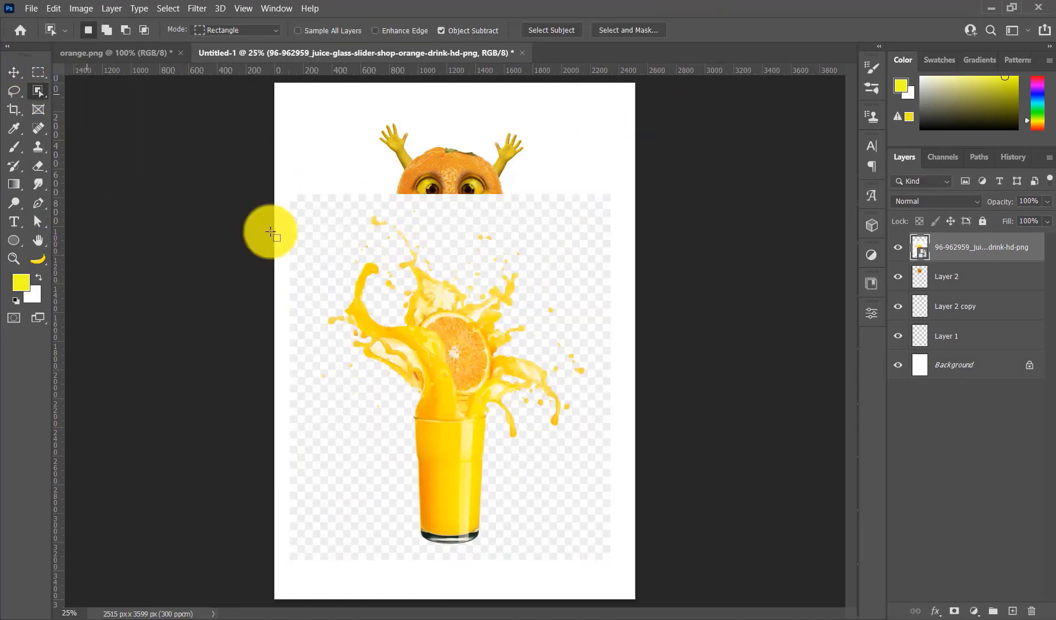
{"action": "left_click_drag", "start_coordinate": [312, 224], "coordinate": [585, 552]}
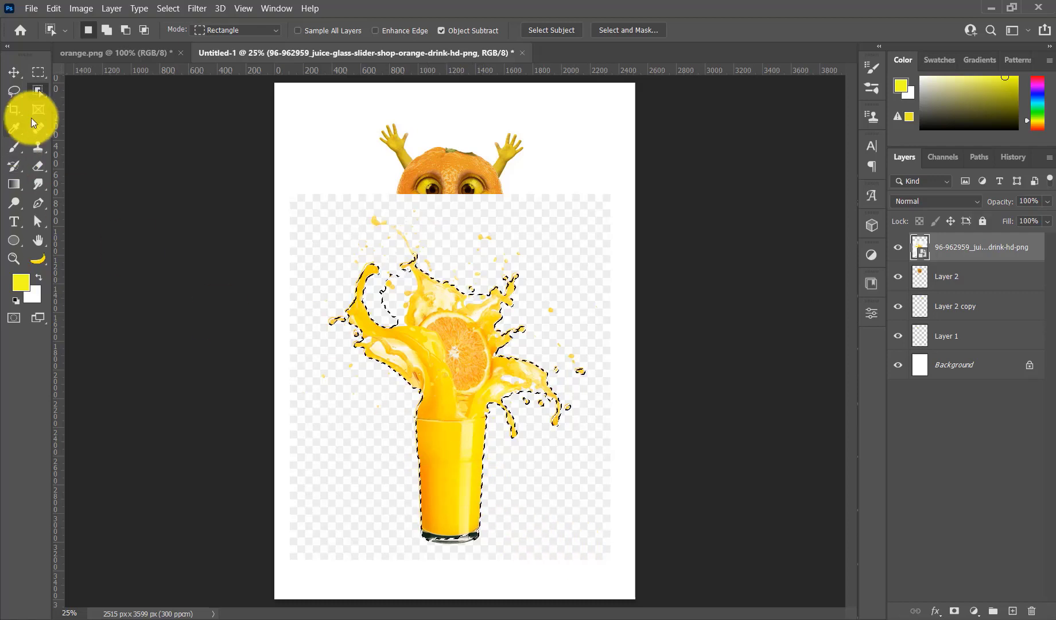
{"action": "right_click", "coordinate": [35, 92]}
{"action": "left_click", "coordinate": [90, 105]}
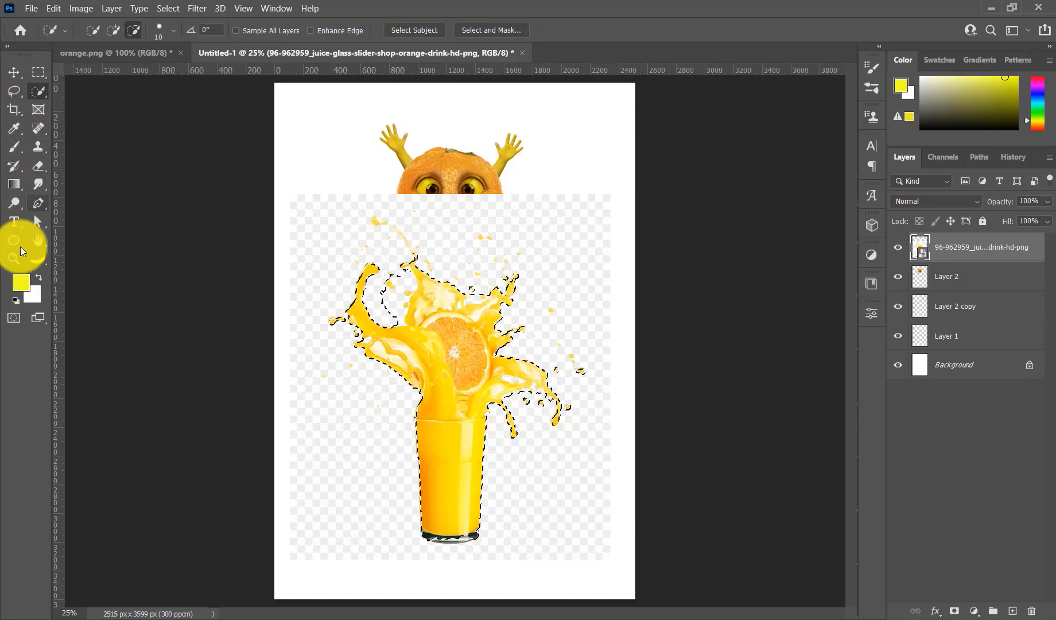
{"action": "left_click", "coordinate": [14, 258]}
{"action": "mouse_move", "coordinate": [482, 559]}
{"action": "left_mouse_down"}
{"action": "mouse_move", "coordinate": [518, 572]}
{"action": "mouse_move", "coordinate": [412, 491]}
{"action": "left_mouse_up"}
- With Quick Selection active, adjust the view to see the whole splash
{"action": "left_click", "coordinate": [38, 92]}
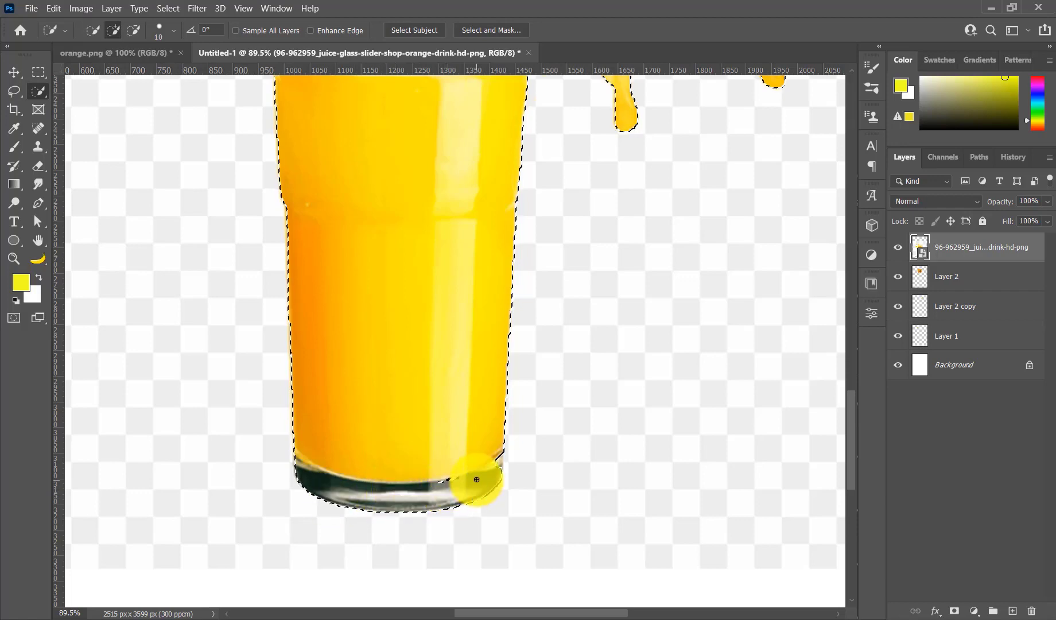
{"action": "scroll", "coordinate": [459, 493], "scroll_direction": "up", "scroll_amount": 2}
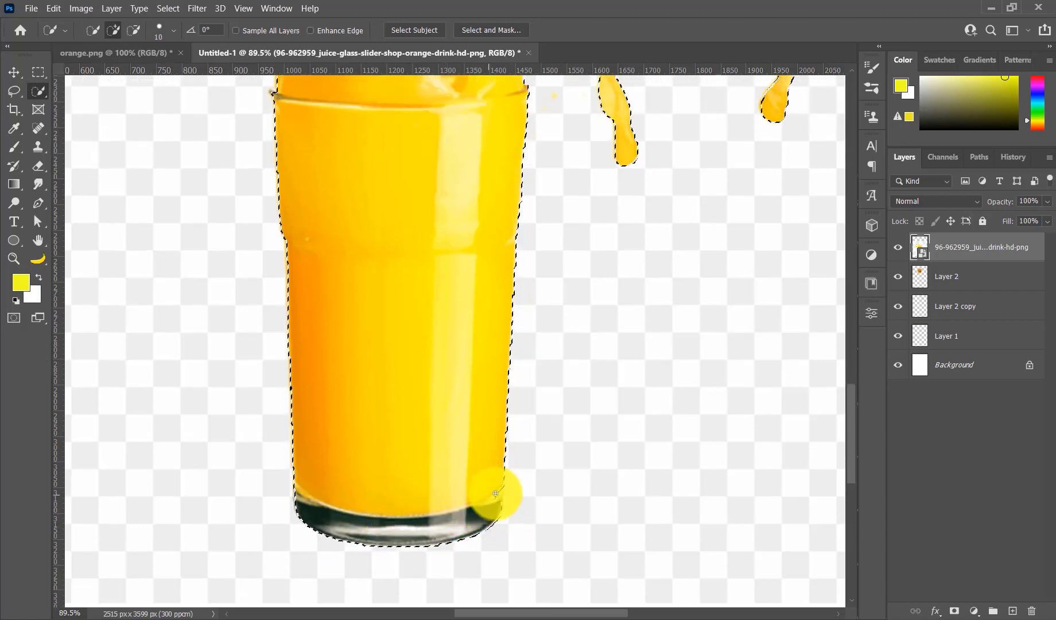
{"action": "scroll", "coordinate": [455, 480], "scroll_direction": "up", "scroll_amount": 5}
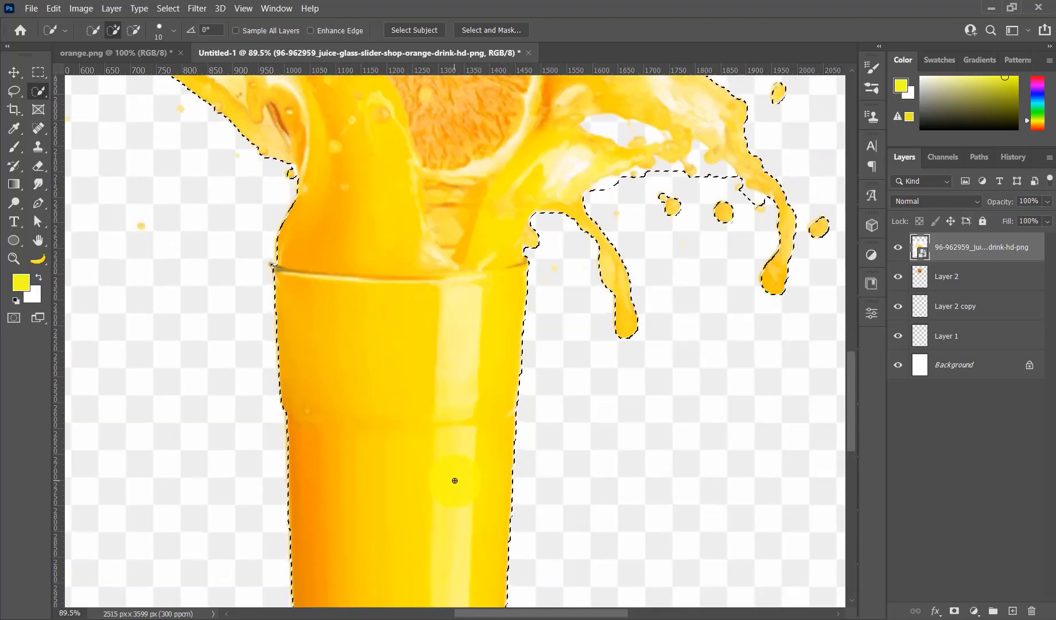
{"action": "scroll", "coordinate": [455, 478], "scroll_direction": "up", "scroll_amount": 3}
{"action": "scroll", "coordinate": [455, 476], "scroll_direction": "up", "scroll_amount": 4}
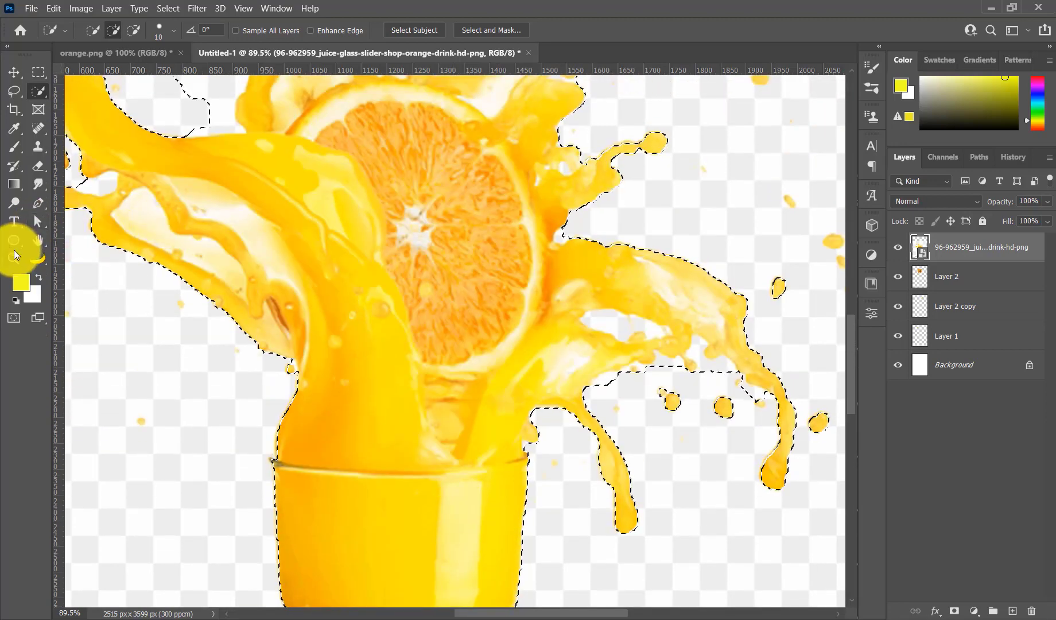
{"action": "left_click", "coordinate": [14, 258]}
{"action": "scroll", "coordinate": [401, 306], "scroll_direction": "down", "scroll_amount": 3}
{"action": "scroll", "coordinate": [433, 325], "scroll_direction": "up", "scroll_amount": 3}
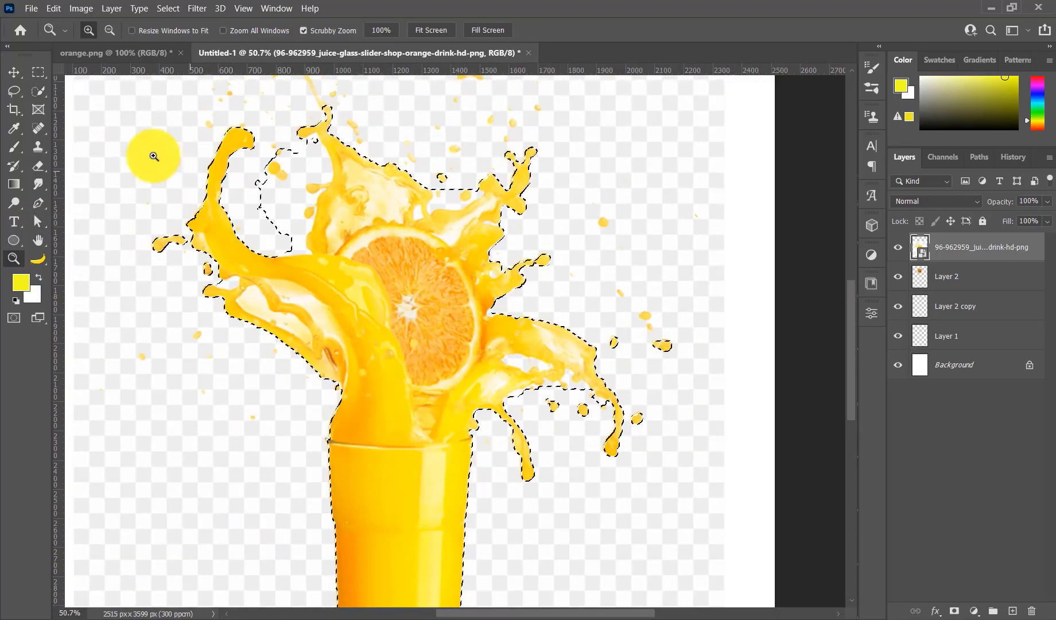
- Brush the top and left splash into the selection and remove the area above it
{"action": "left_click", "coordinate": [36, 93]}
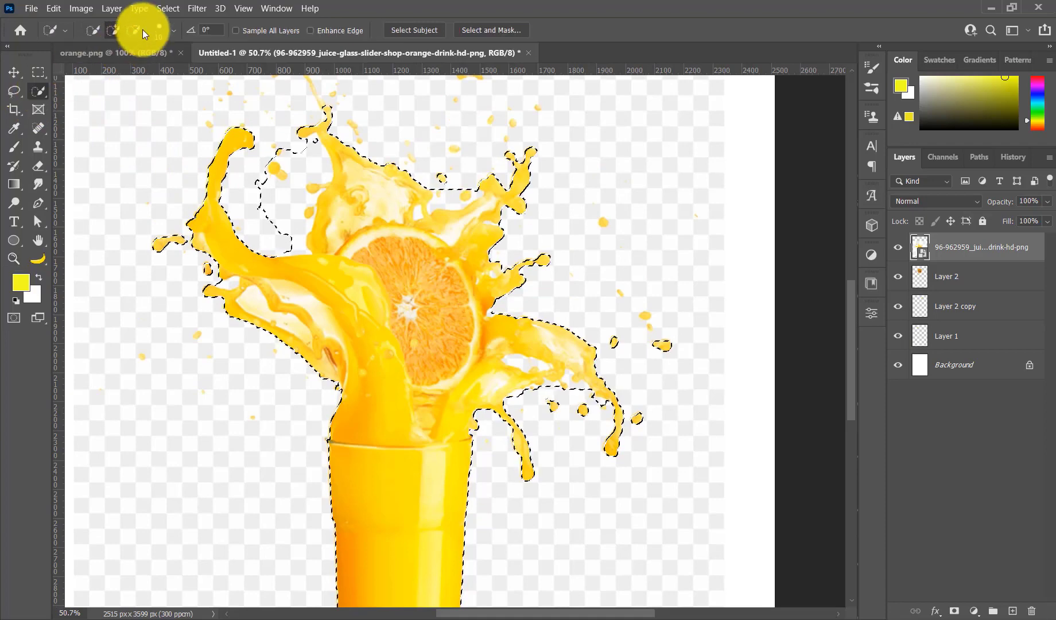
{"action": "left_click", "coordinate": [329, 133]}
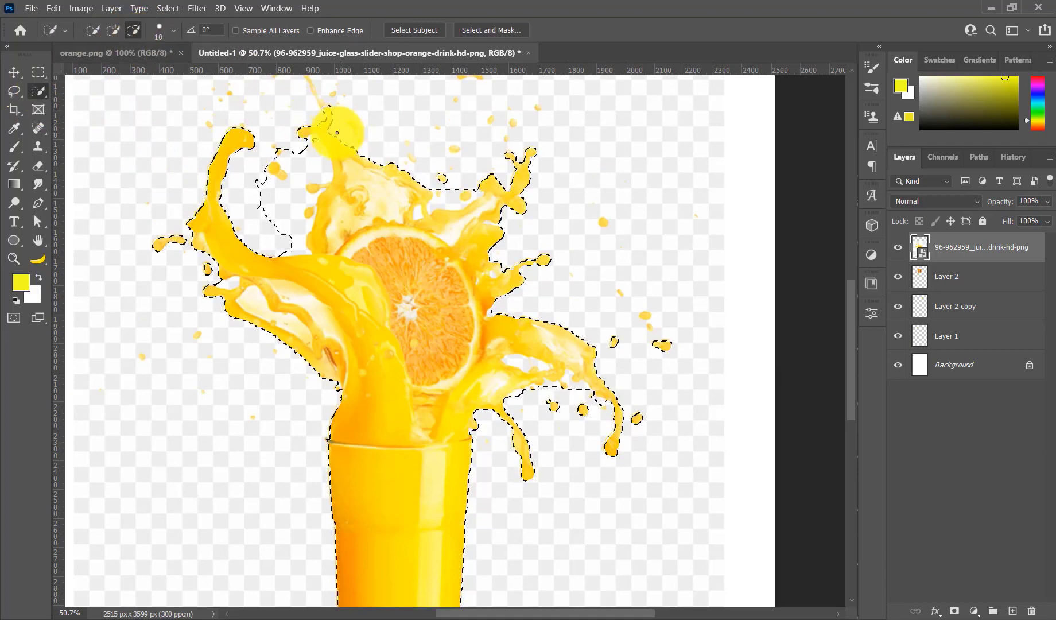
{"action": "left_click_drag", "start_coordinate": [308, 152], "coordinate": [226, 284]}
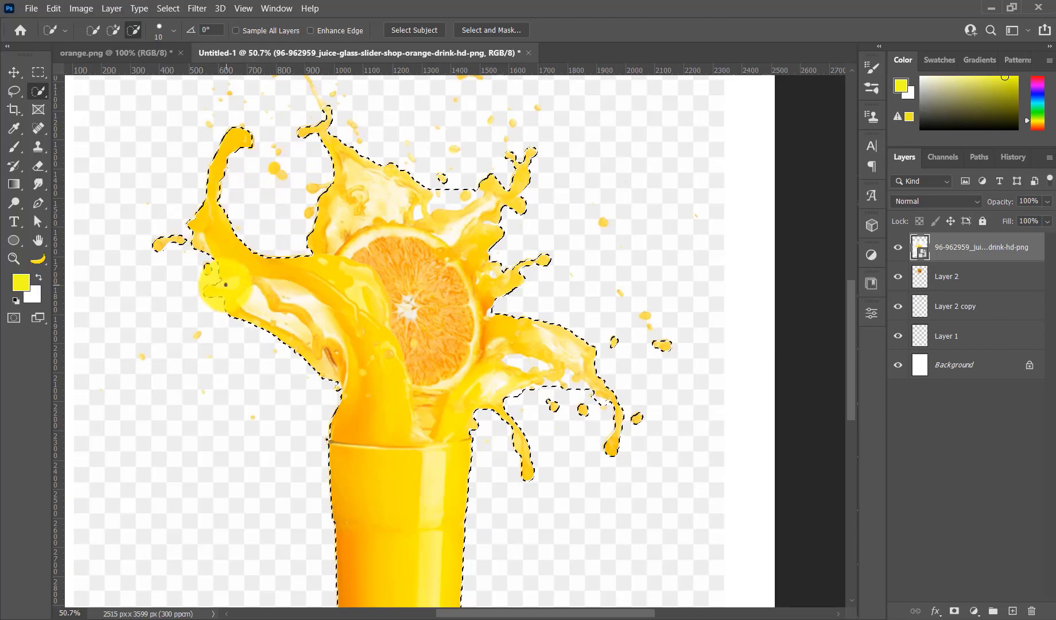
{"action": "mouse_move", "coordinate": [226, 284]}
{"action": "left_mouse_down"}
{"action": "mouse_move", "coordinate": [514, 343]}
{"action": "mouse_move", "coordinate": [523, 372]}
{"action": "mouse_move", "coordinate": [600, 403]}
{"action": "left_mouse_up"}
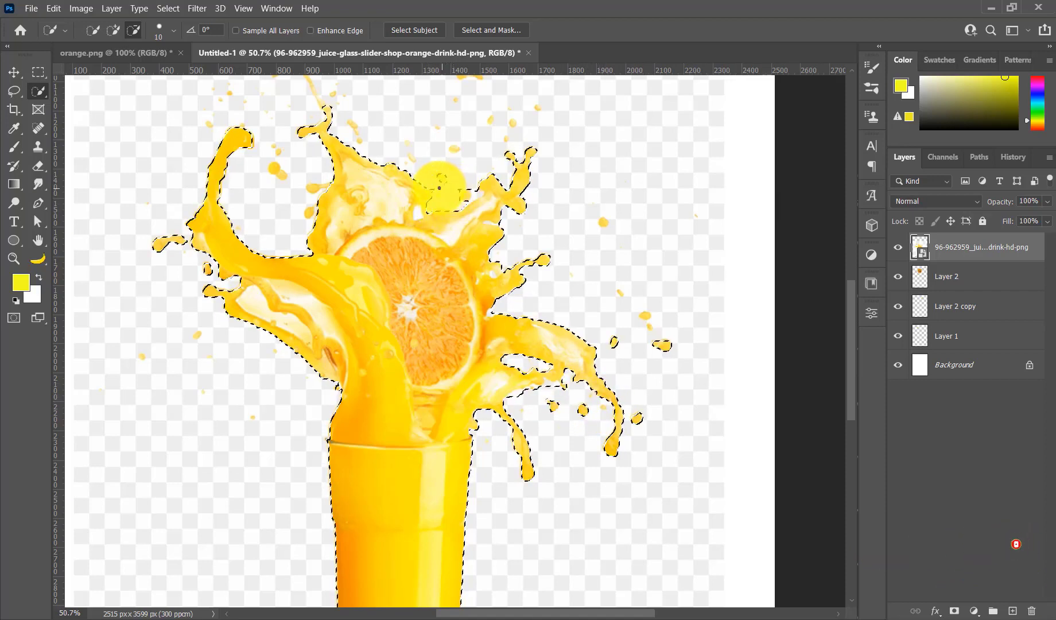
{"action": "left_click_drag", "start_coordinate": [439, 187], "coordinate": [453, 168]}
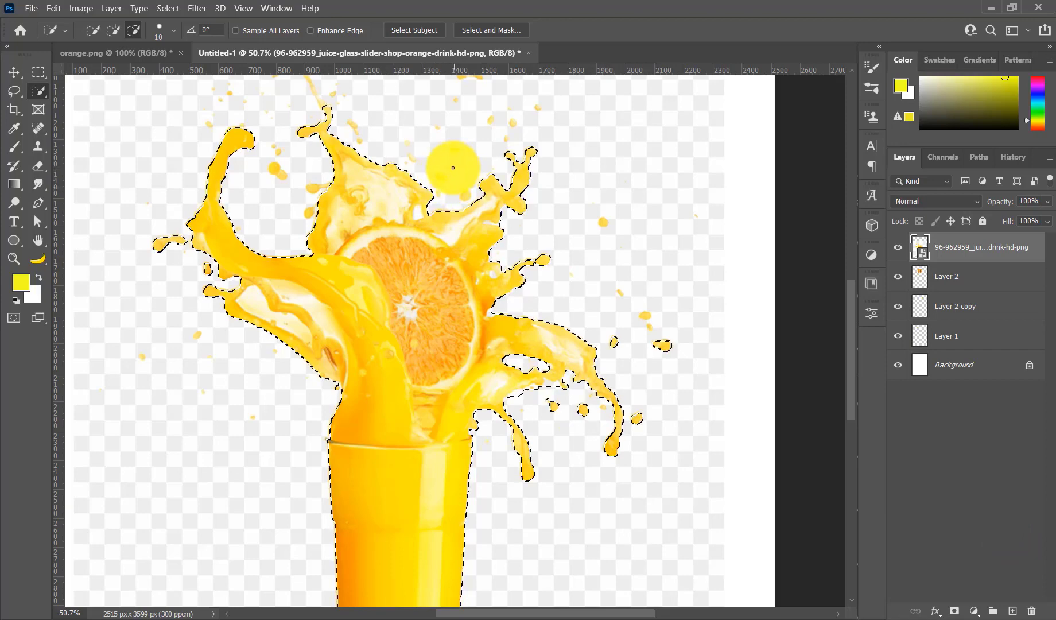
{"action": "scroll", "coordinate": [321, 307], "scroll_direction": "down", "scroll_amount": 2}
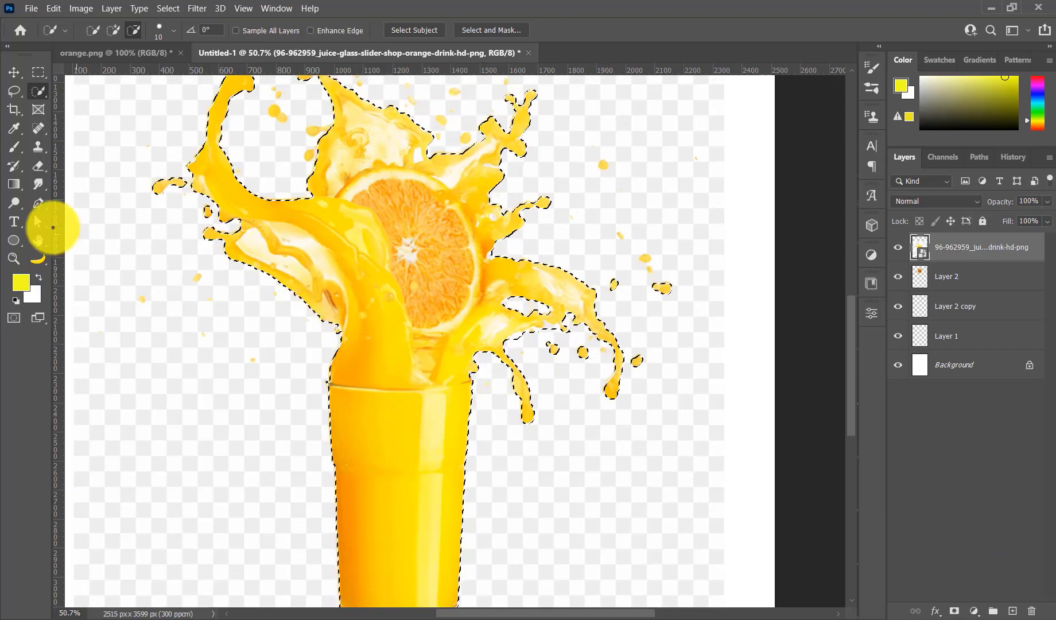
- Add a layer mask from the selection to the juice layer and open its mask properties
{"action": "left_click", "coordinate": [14, 258]}
{"action": "mouse_move", "coordinate": [493, 252]}
{"action": "left_mouse_down"}
{"action": "mouse_move", "coordinate": [471, 251]}
{"action": "mouse_move", "coordinate": [464, 219]}
{"action": "left_mouse_up"}
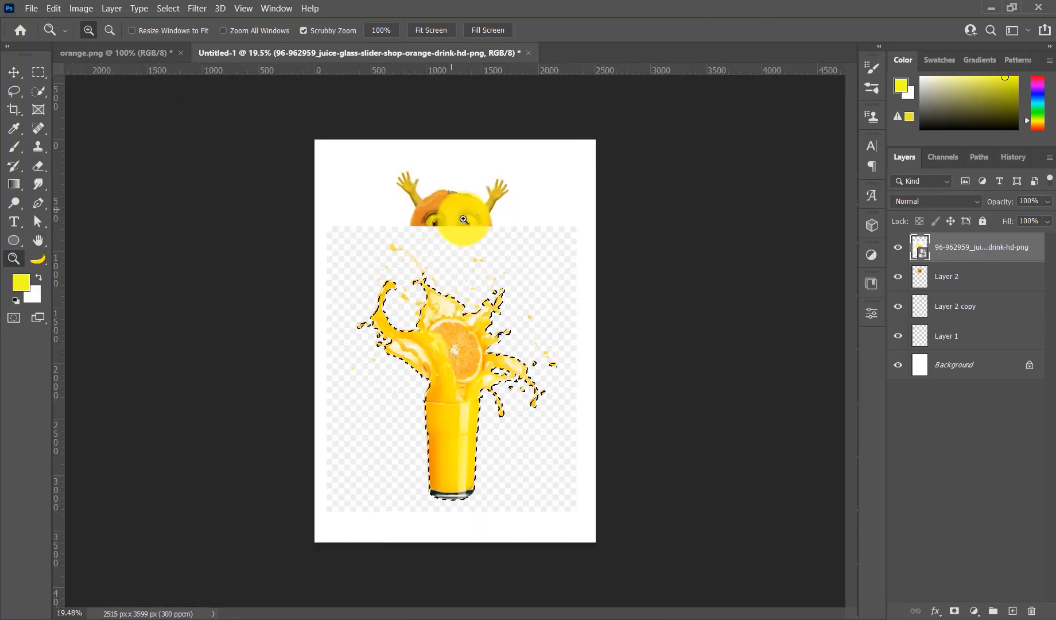
{"action": "left_click_drag", "start_coordinate": [490, 279], "coordinate": [505, 275]}
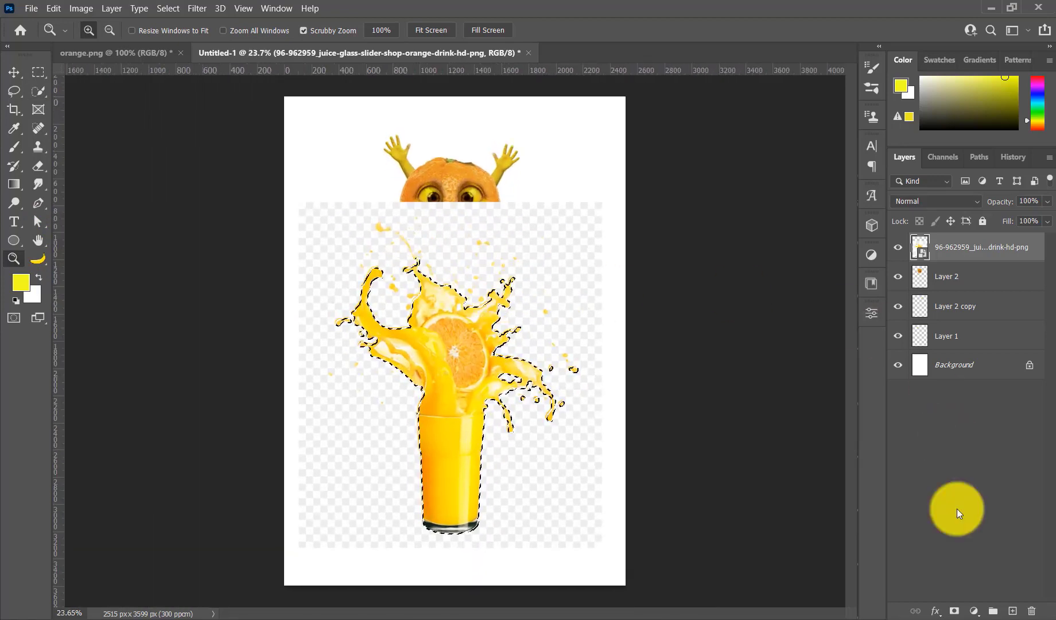
{"action": "left_click", "coordinate": [955, 611]}
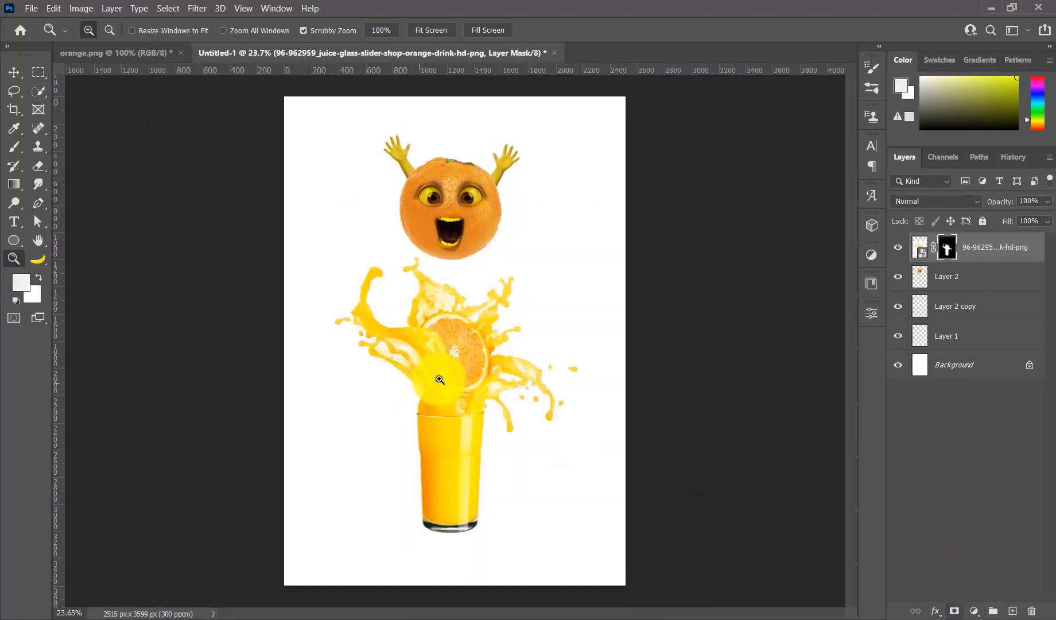
{"action": "left_click", "coordinate": [954, 260]}
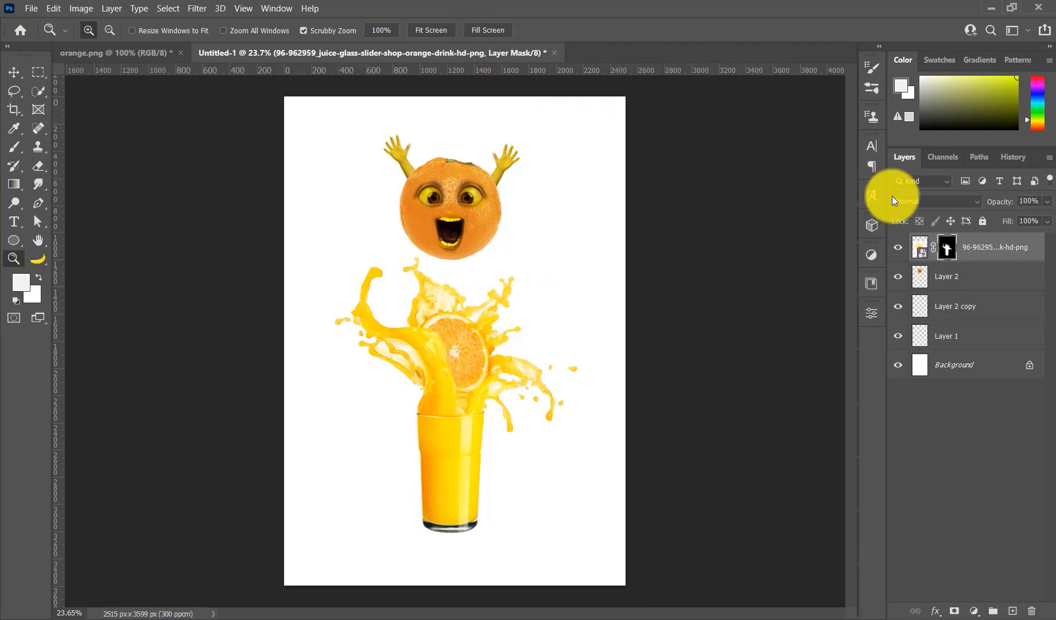
{"action": "left_click", "coordinate": [870, 313]}
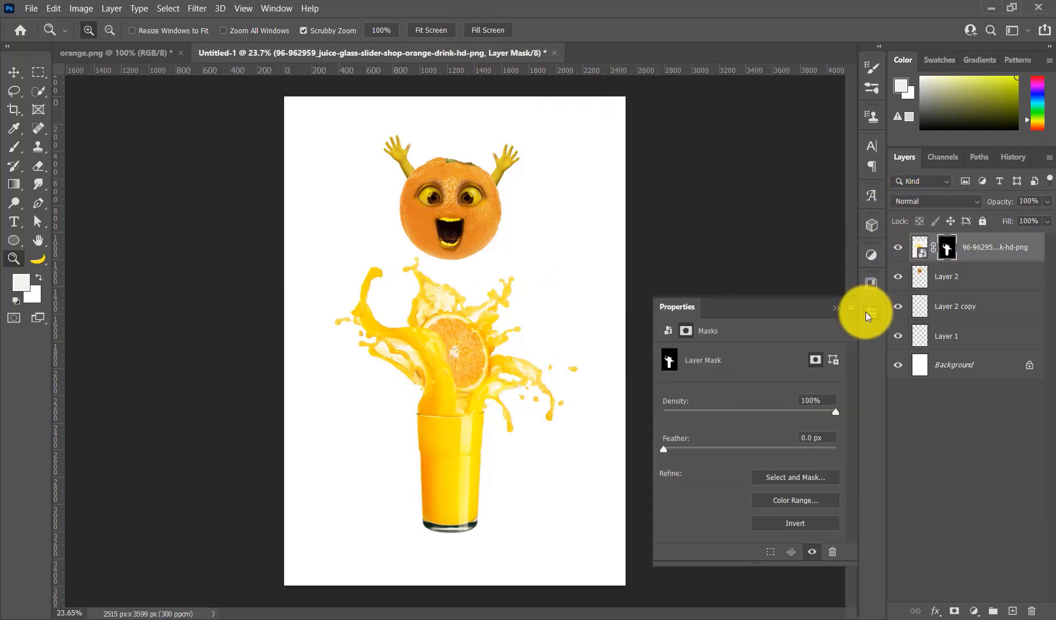
{"action": "left_click", "coordinate": [792, 478]}
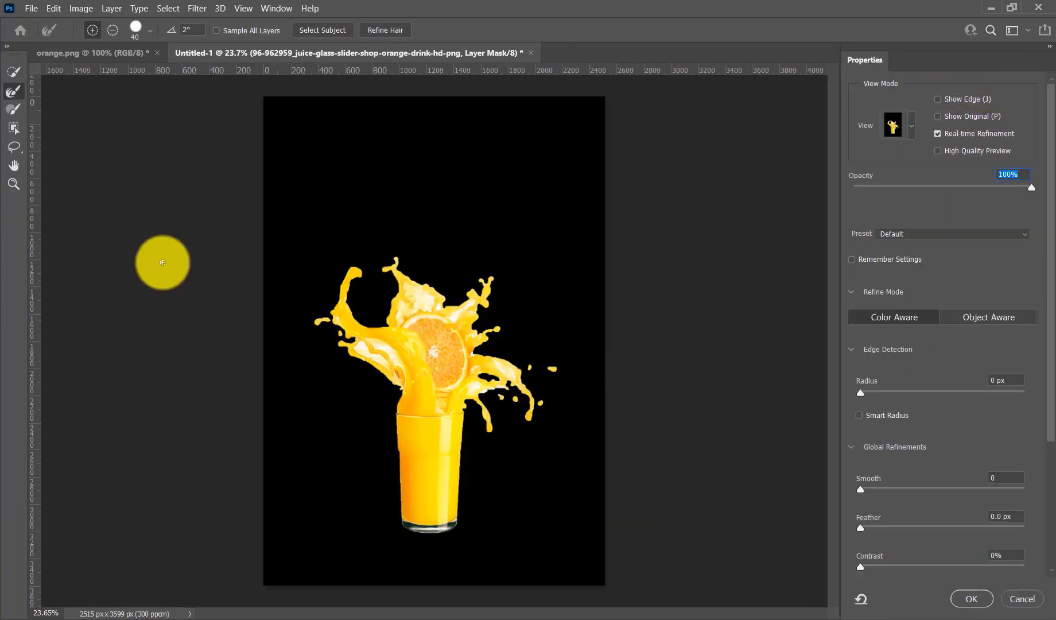
- Refine the upper splash edges with the Refine Edge Brush, outputting a new masked layer
{"action": "left_click", "coordinate": [14, 183]}
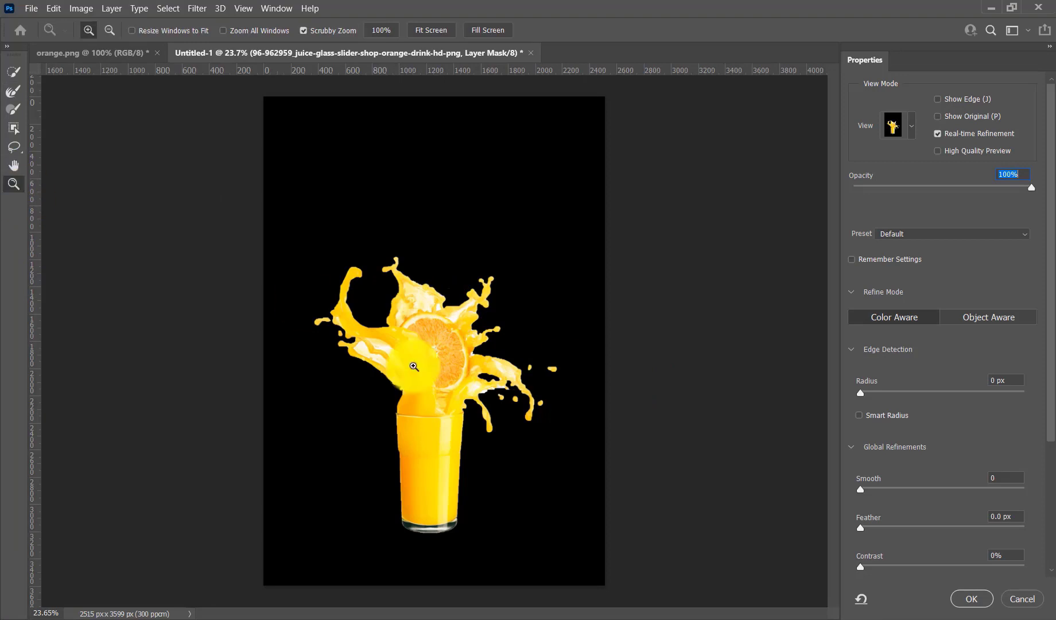
{"action": "mouse_move", "coordinate": [456, 405]}
{"action": "left_mouse_down"}
{"action": "mouse_move", "coordinate": [504, 462]}
{"action": "mouse_move", "coordinate": [387, 248]}
{"action": "left_mouse_up"}
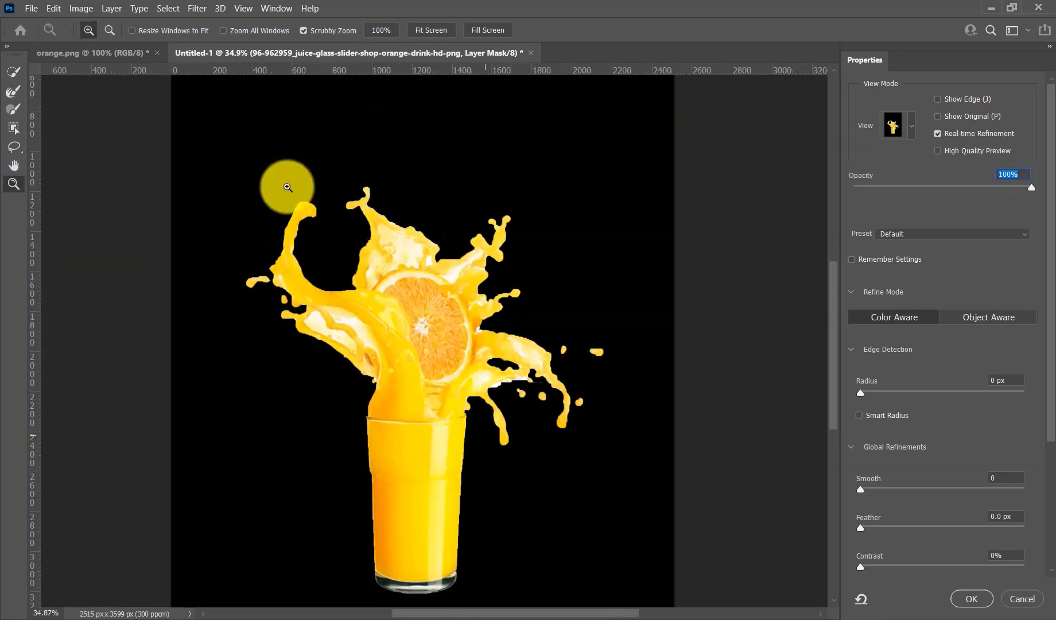
{"action": "left_click", "coordinate": [22, 91]}
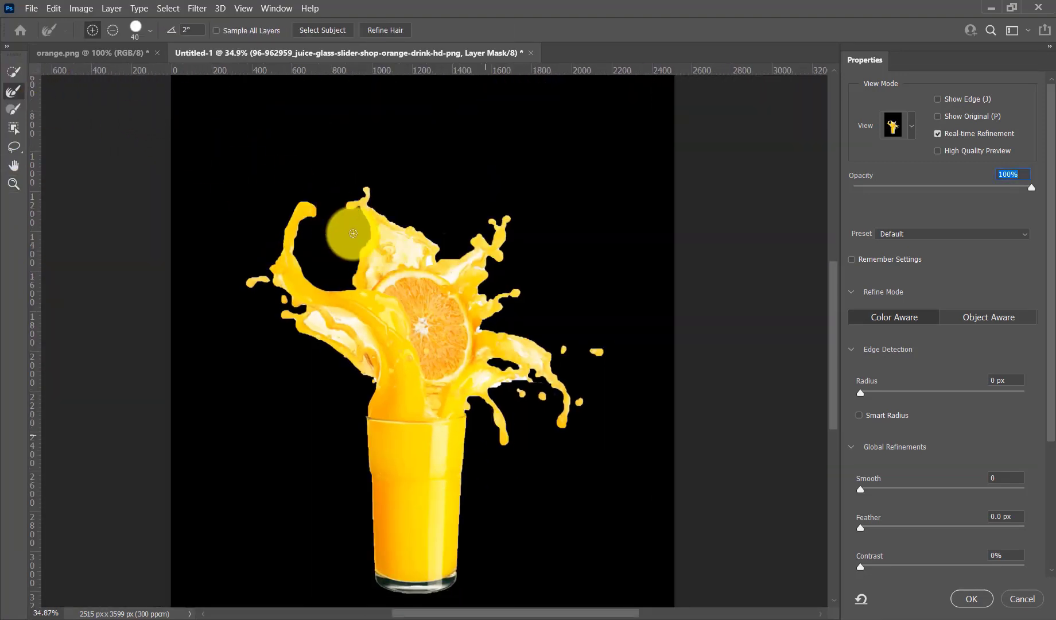
{"action": "mouse_move", "coordinate": [384, 228]}
{"action": "left_mouse_down"}
{"action": "mouse_move", "coordinate": [365, 243]}
{"action": "mouse_move", "coordinate": [361, 278]}
{"action": "mouse_move", "coordinate": [391, 237]}
{"action": "mouse_move", "coordinate": [419, 249]}
{"action": "mouse_move", "coordinate": [323, 308]}
{"action": "mouse_move", "coordinate": [370, 338]}
{"action": "mouse_move", "coordinate": [300, 314]}
{"action": "mouse_move", "coordinate": [365, 354]}
{"action": "mouse_move", "coordinate": [389, 355]}
{"action": "mouse_move", "coordinate": [459, 266]}
{"action": "mouse_move", "coordinate": [440, 271]}
{"action": "mouse_move", "coordinate": [476, 252]}
{"action": "left_mouse_up"}
{"action": "mouse_move", "coordinate": [431, 256]}
{"action": "left_mouse_down"}
{"action": "mouse_move", "coordinate": [489, 299]}
{"action": "mouse_move", "coordinate": [527, 359]}
{"action": "mouse_move", "coordinate": [478, 375]}
{"action": "mouse_move", "coordinate": [545, 378]}
{"action": "mouse_move", "coordinate": [412, 235]}
{"action": "mouse_move", "coordinate": [395, 249]}
{"action": "mouse_move", "coordinate": [255, 278]}
{"action": "mouse_move", "coordinate": [248, 302]}
{"action": "mouse_move", "coordinate": [322, 284]}
{"action": "left_mouse_up"}
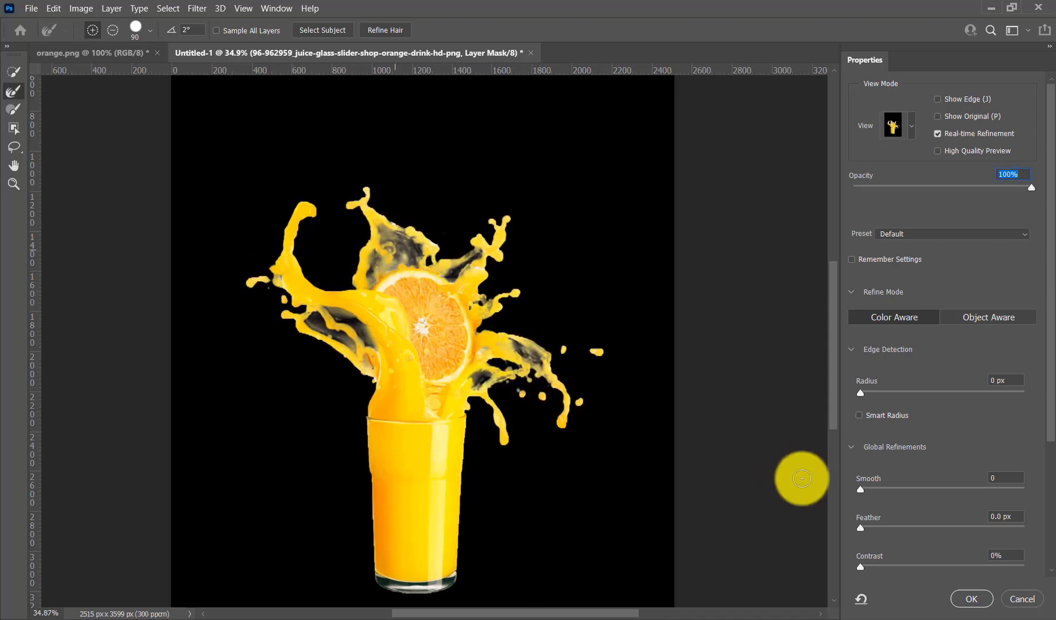
{"action": "left_click", "coordinate": [970, 598]}
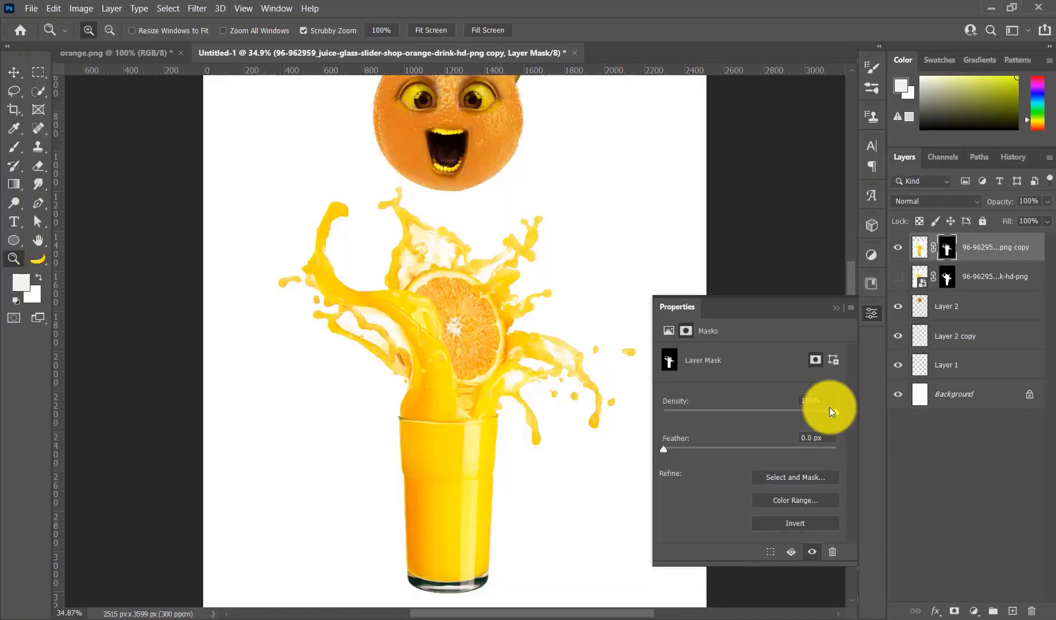
- Close the mask properties and move the refined juice glass layer lower, away from the orange
{"action": "left_click", "coordinate": [832, 309]}
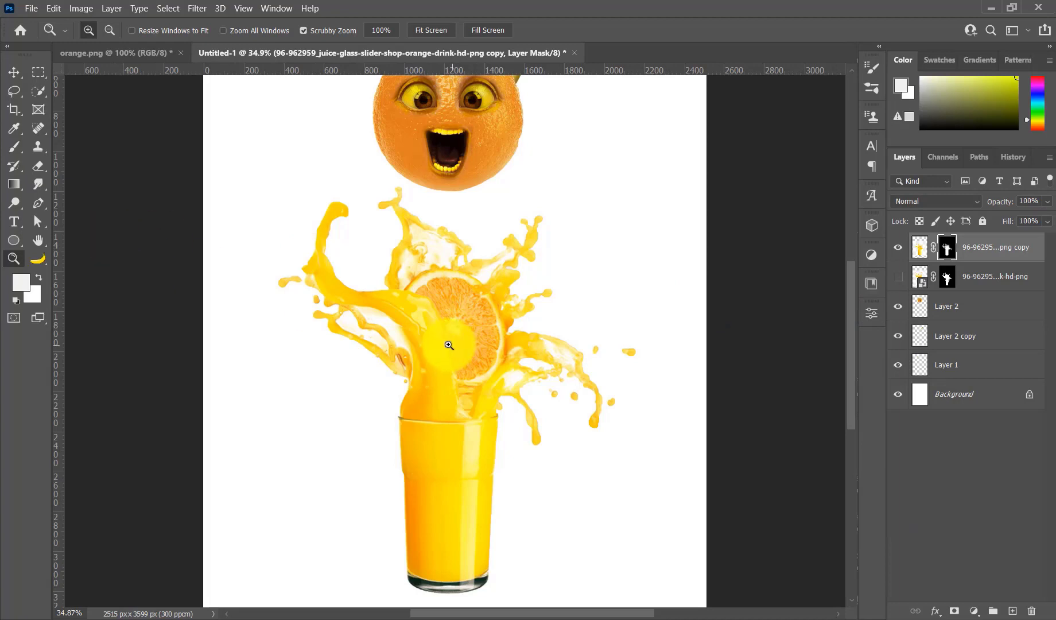
{"action": "mouse_move", "coordinate": [449, 345]}
{"action": "left_mouse_down"}
{"action": "mouse_move", "coordinate": [428, 312]}
{"action": "mouse_move", "coordinate": [444, 339]}
{"action": "left_mouse_up"}
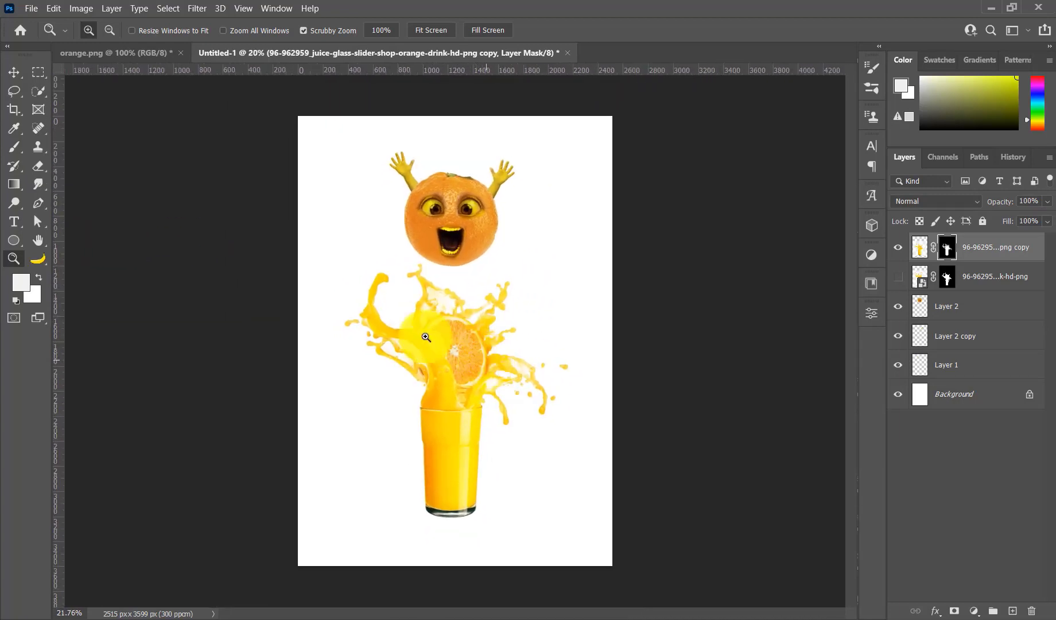
{"action": "left_click", "coordinate": [15, 82]}
{"action": "left_click_drag", "start_coordinate": [441, 431], "coordinate": [443, 450]}
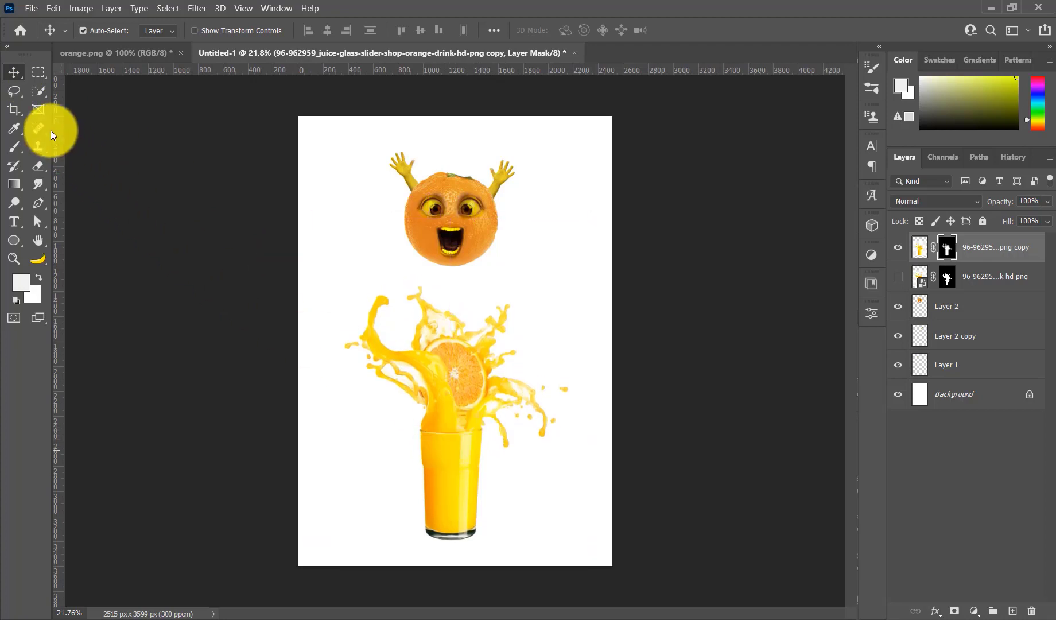
- Paint black with a ~1700 px soft brush over the glass top, then add new Layer 3
{"action": "left_click", "coordinate": [13, 146]}
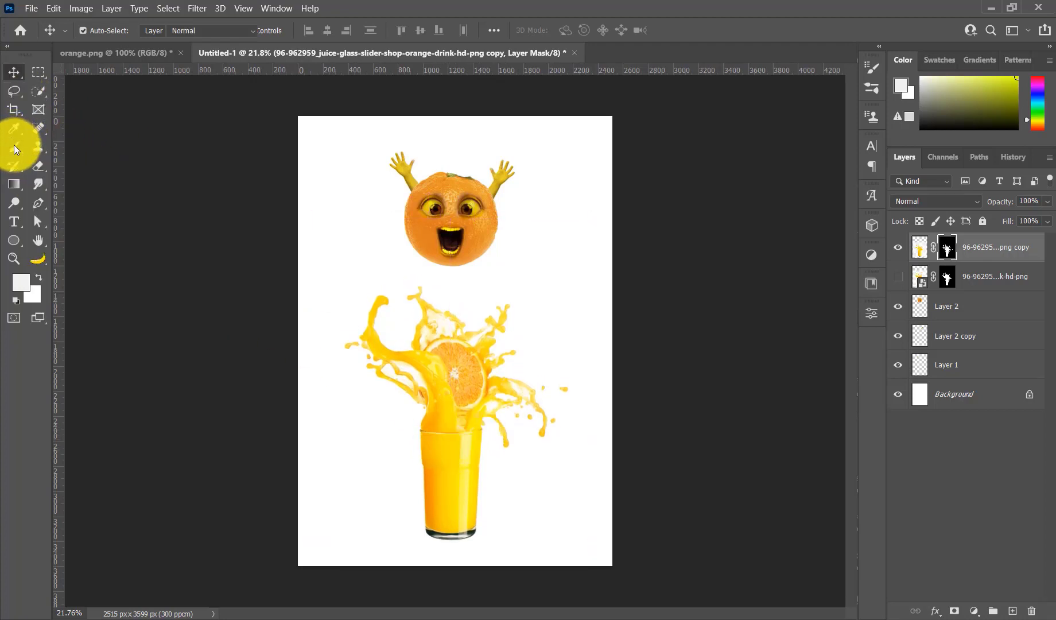
{"action": "left_click", "coordinate": [15, 302]}
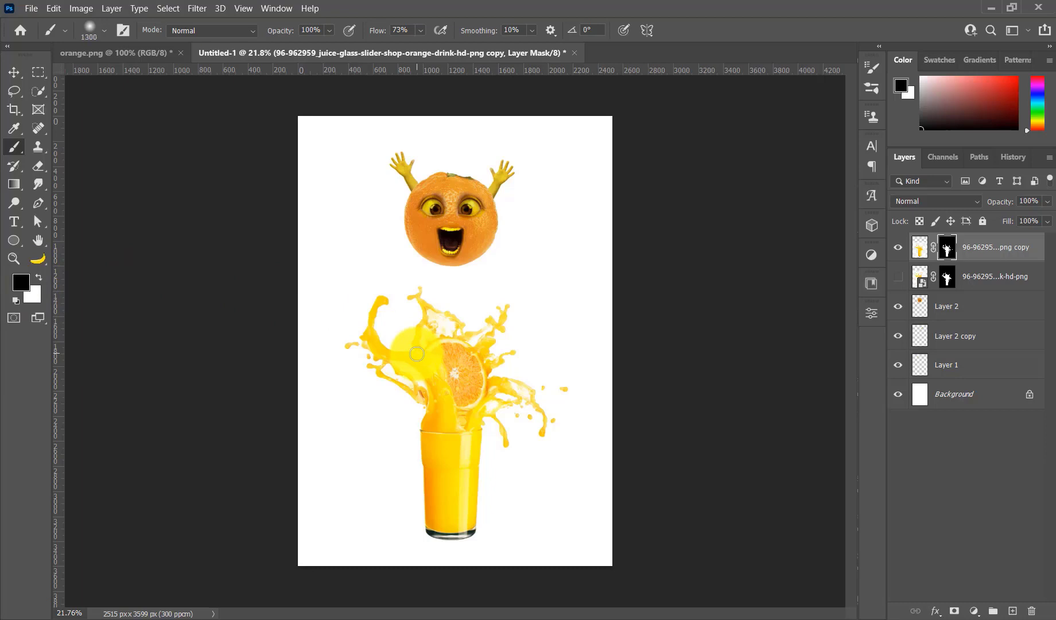
{"action": "key", "text": "bracketright"}
{"action": "key", "text": "bracketright"}
{"action": "key", "text": "bracketright"}
{"action": "key", "text": "bracketright"}
{"action": "key", "text": "bracketright"}
{"action": "key", "text": "bracketright"}
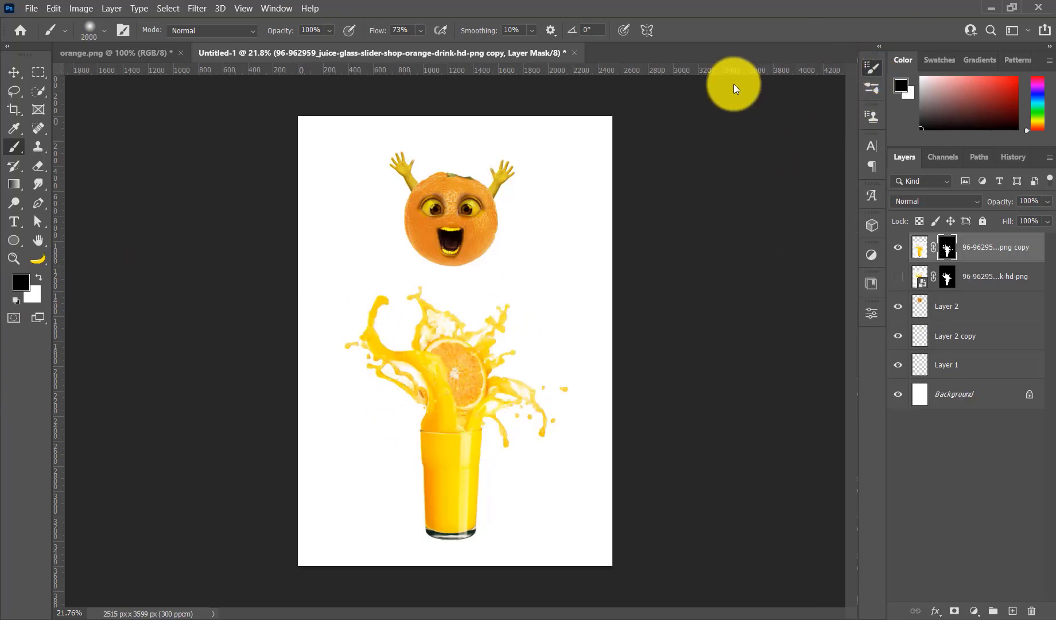
{"action": "key", "text": "F5"}
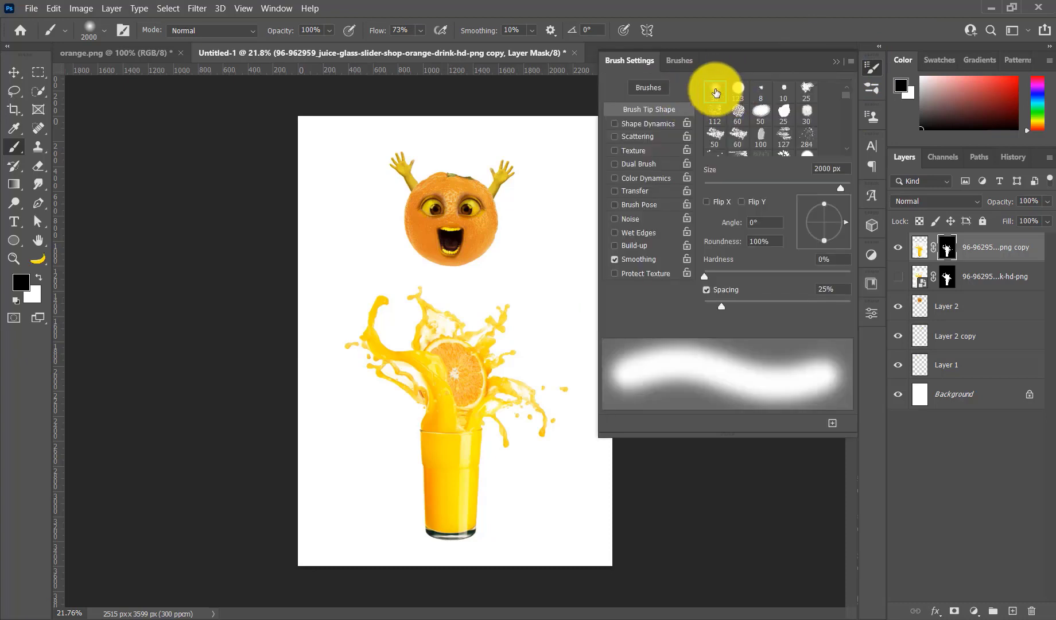
{"action": "left_click", "coordinate": [836, 61]}
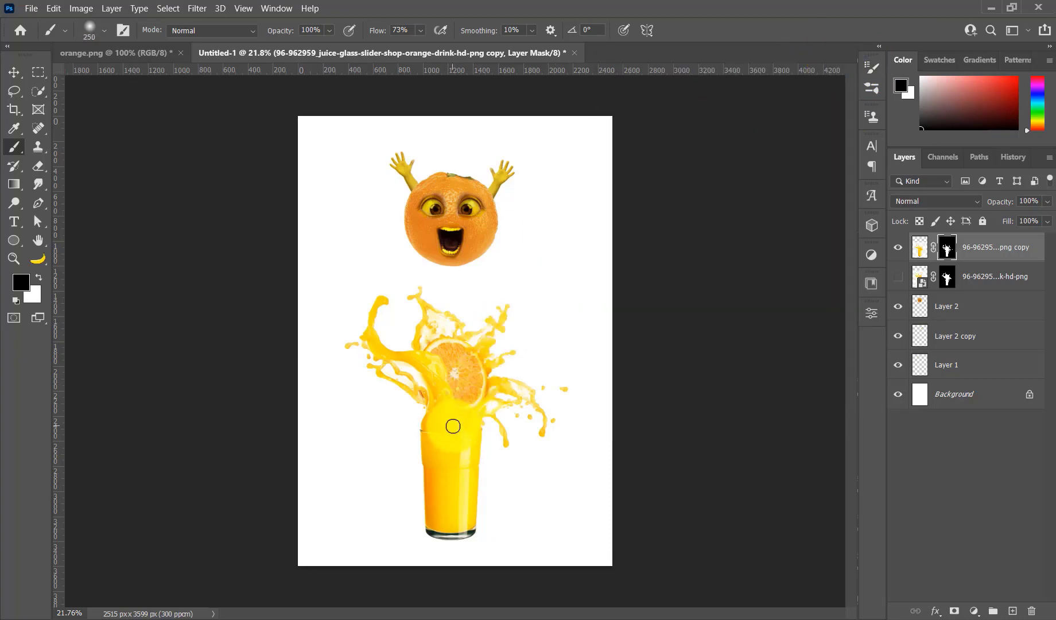
{"action": "key", "text": "bracketright"}
{"action": "left_click_drag", "start_coordinate": [450, 430], "coordinate": [490, 447]}
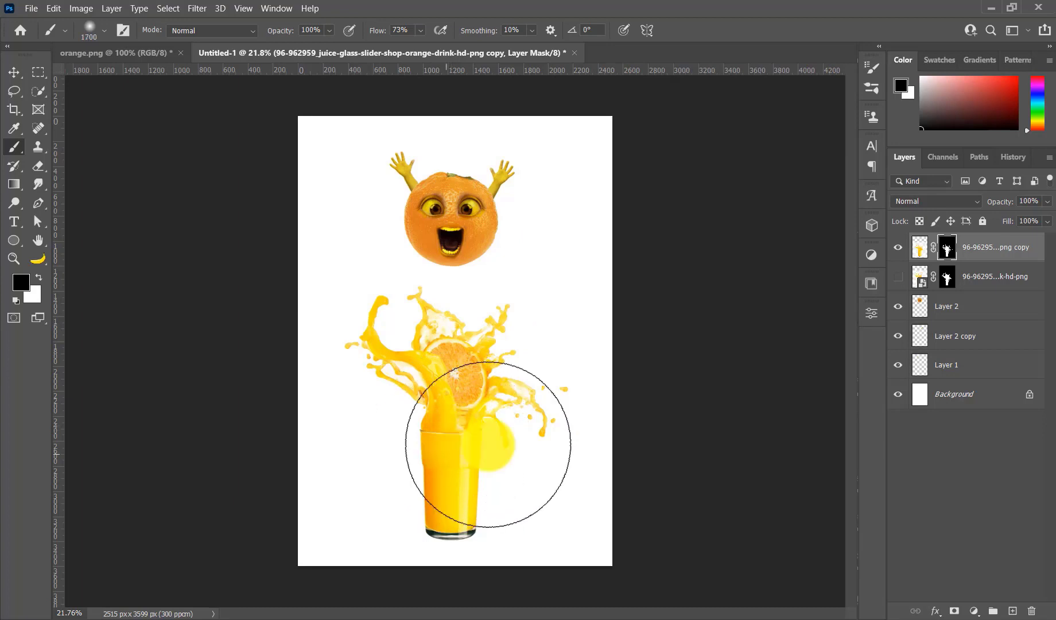
{"action": "left_click", "coordinate": [1010, 610]}
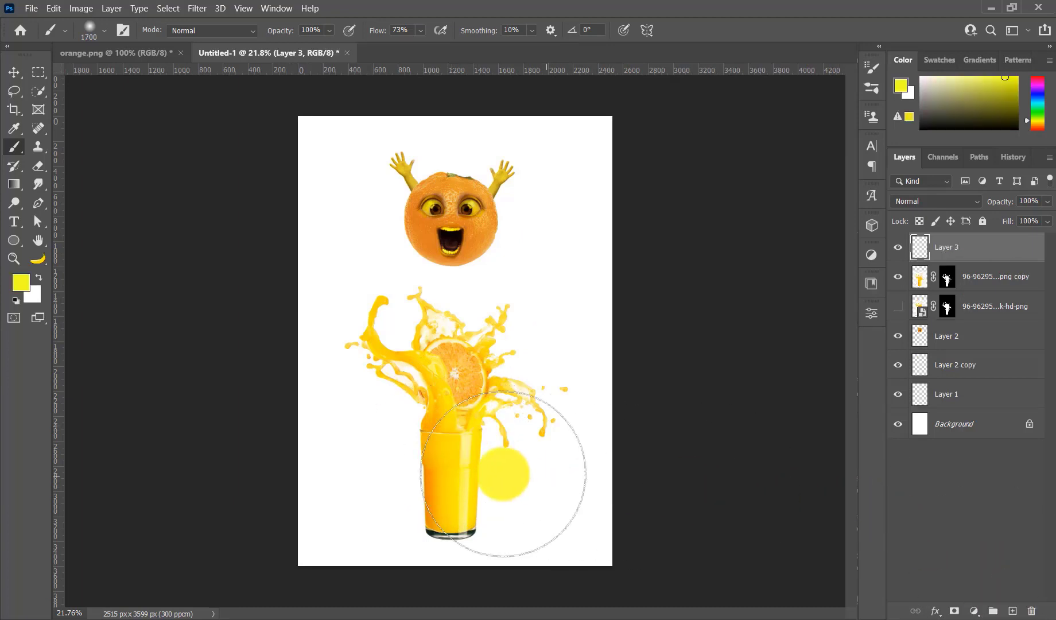
- Paint a soft black dab beneath the glass on Layer 3
{"action": "key", "text": "ctrl+z"}
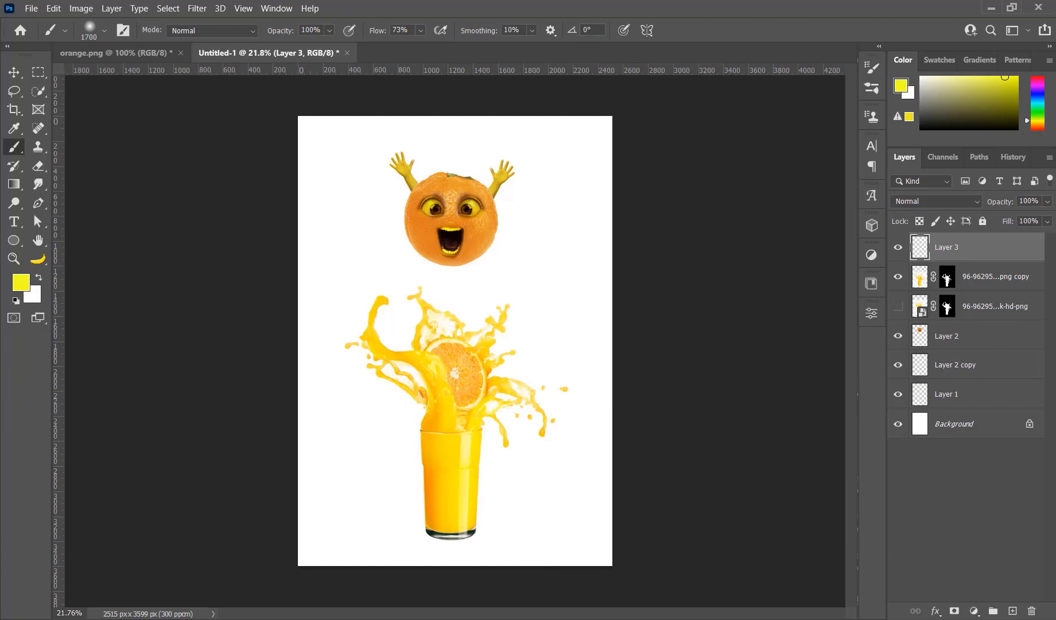
{"action": "left_click", "coordinate": [16, 300]}
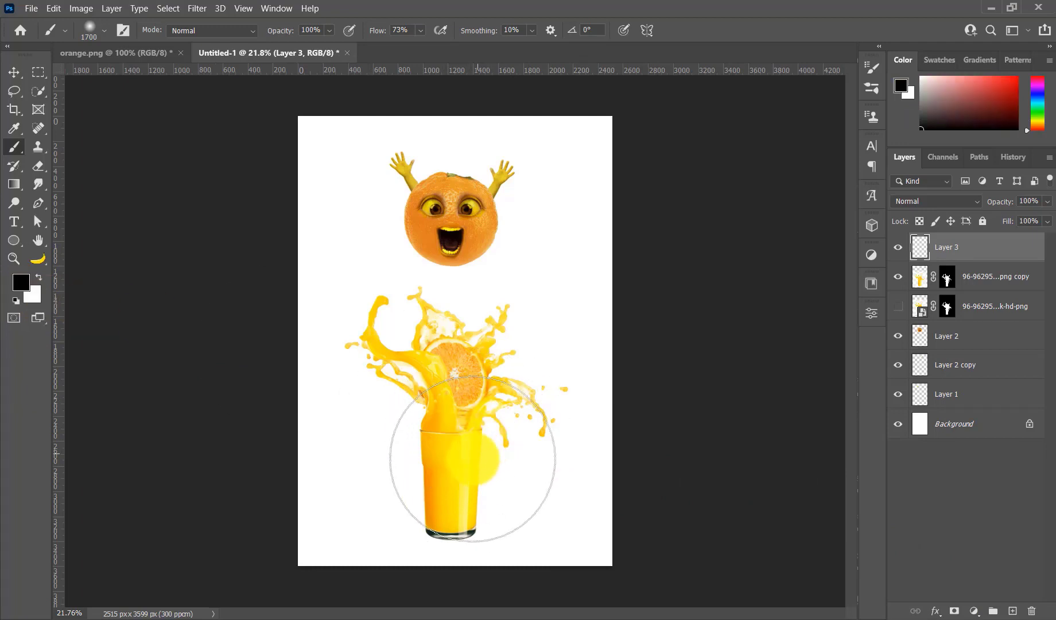
{"action": "left_click", "coordinate": [449, 463]}
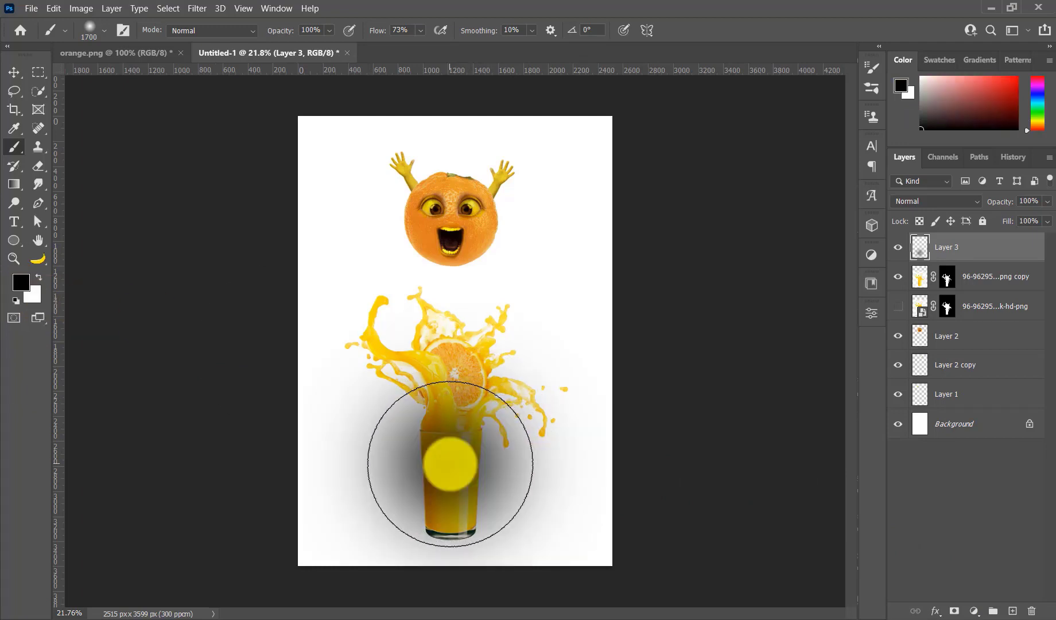
{"action": "left_click", "coordinate": [450, 463]}
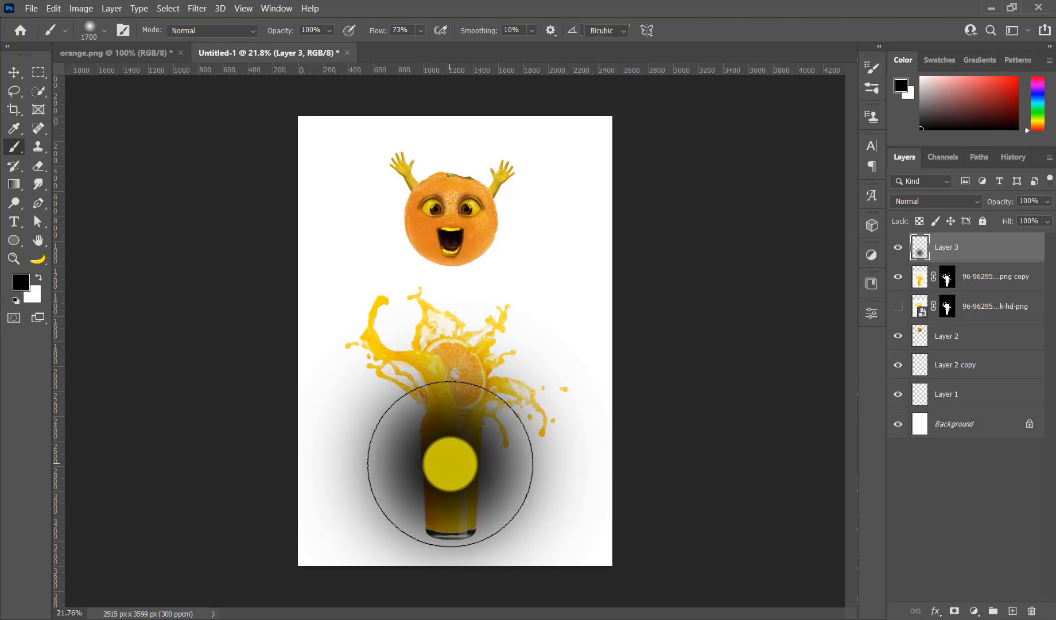
- Squash and narrow the black dab into a flat oval shadow under the glass base
{"action": "key", "text": "ctrl+t"}
{"action": "left_click_drag", "start_coordinate": [450, 293], "coordinate": [450, 515]}
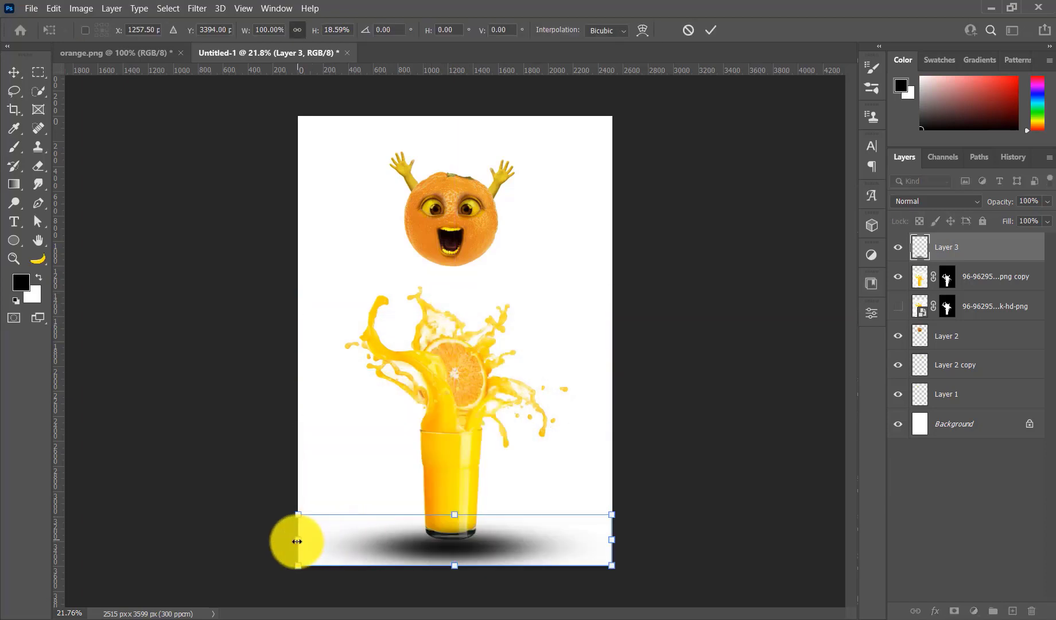
{"action": "left_click_drag", "start_coordinate": [298, 539], "coordinate": [358, 541]}
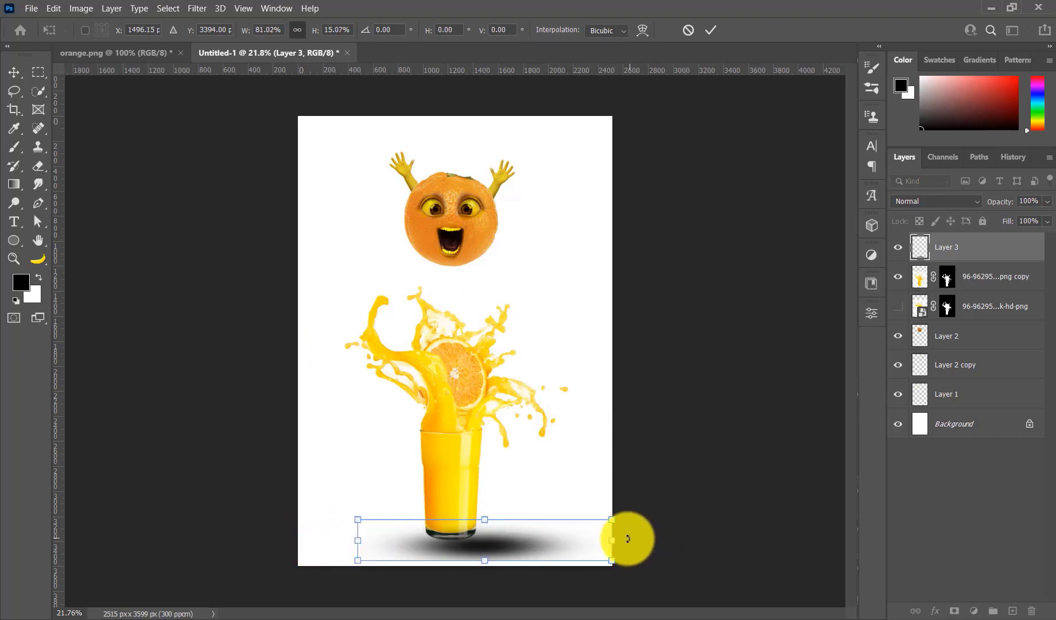
{"action": "mouse_move", "coordinate": [618, 539]}
{"action": "left_mouse_down"}
{"action": "mouse_move", "coordinate": [563, 532]}
{"action": "mouse_move", "coordinate": [531, 546]}
{"action": "left_mouse_up"}
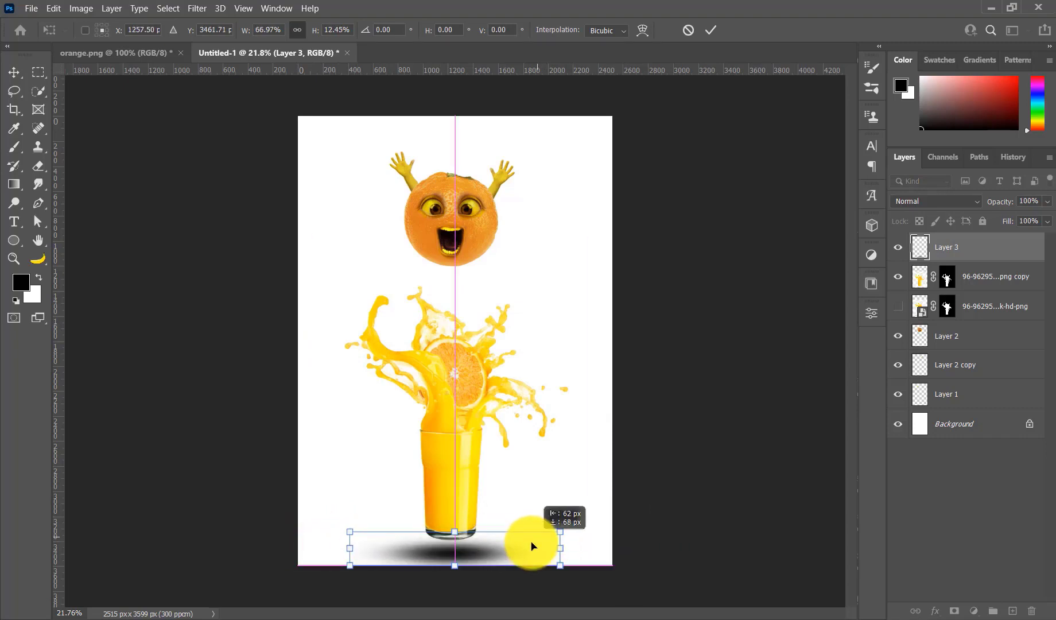
{"action": "left_click", "coordinate": [717, 33]}
- Move the juice glass down 63 px and scale it to about 114.84%
{"action": "key", "text": "b"}
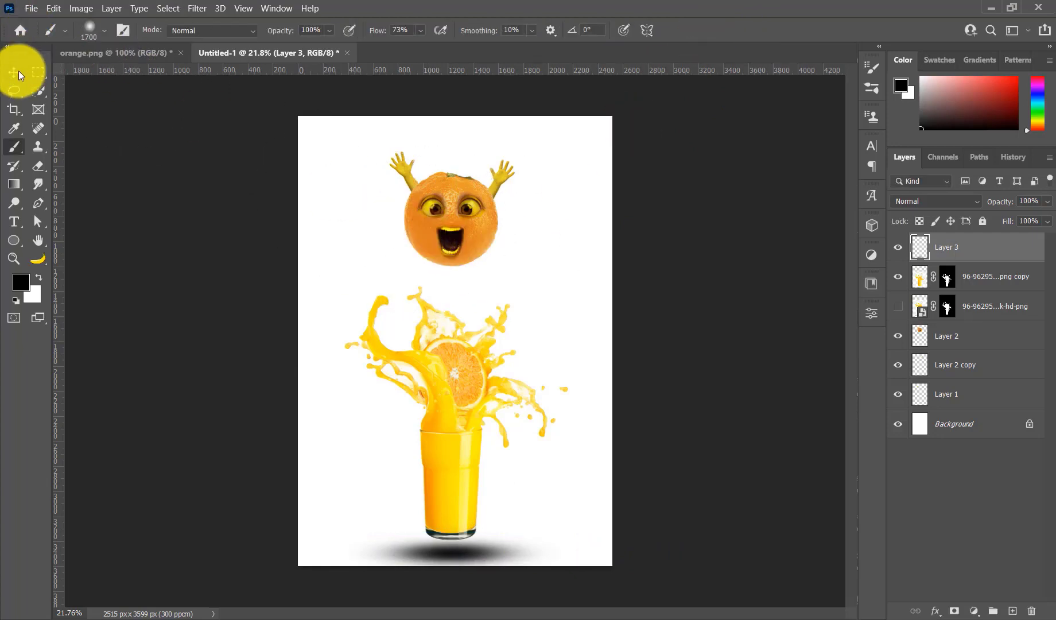
{"action": "left_click", "coordinate": [13, 72]}
{"action": "left_click_drag", "start_coordinate": [466, 413], "coordinate": [466, 424]}
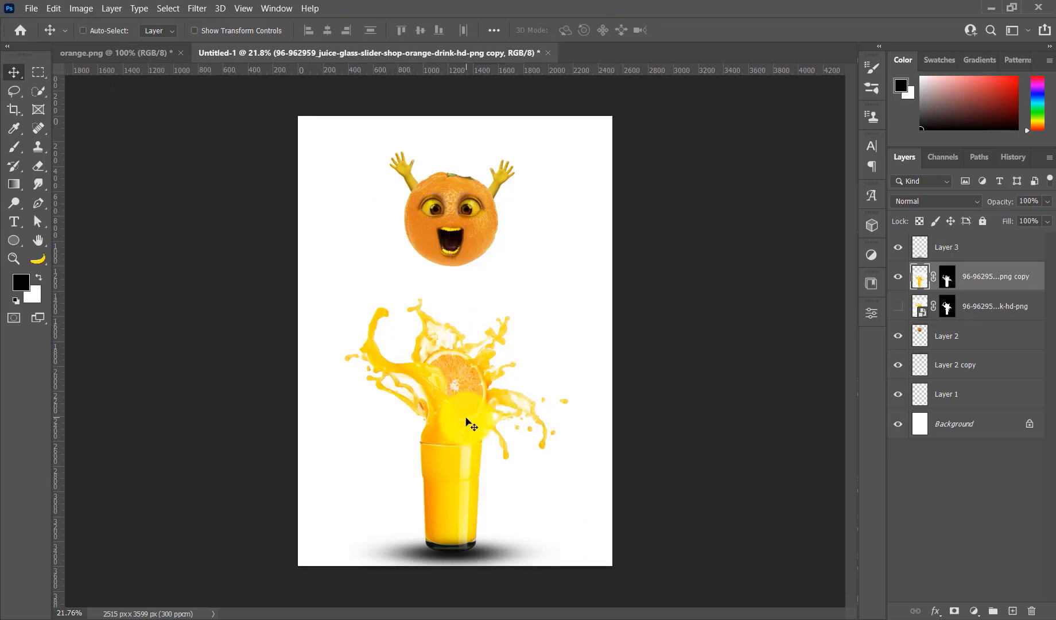
{"action": "key", "text": "ctrl+t"}
{"action": "left_click_drag", "start_coordinate": [450, 247], "coordinate": [484, 183]}
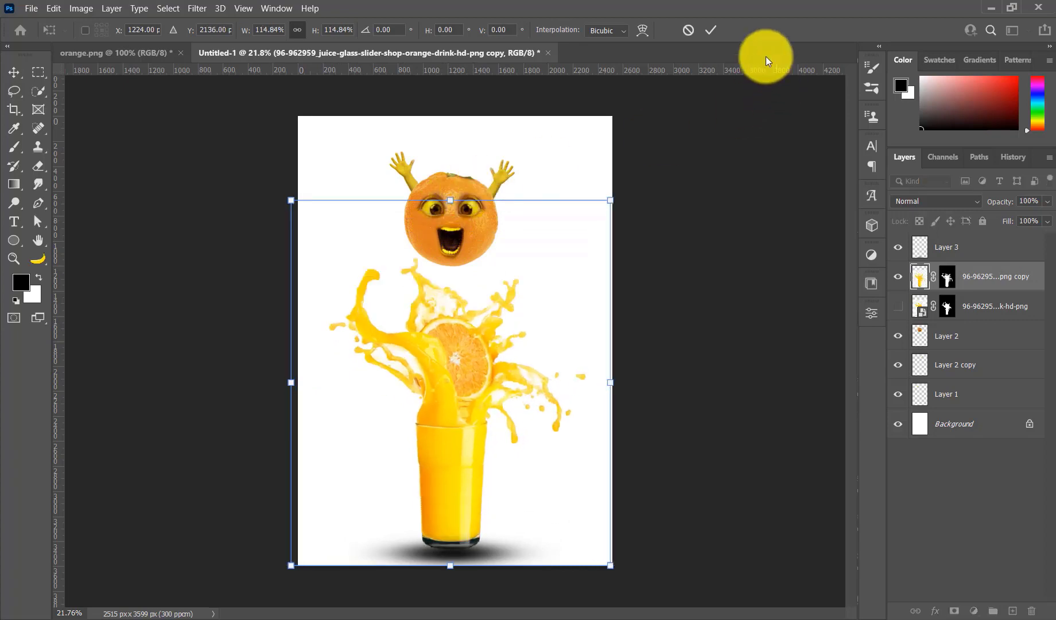
{"action": "left_click", "coordinate": [712, 30]}
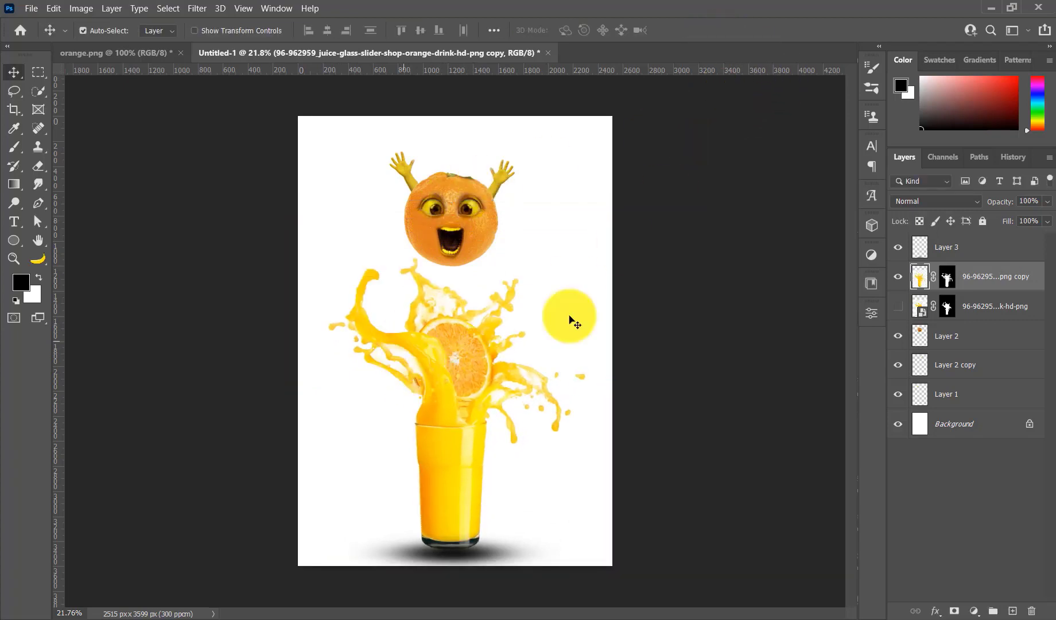
- Stack the glass layer on top and raise the orange character's Layer 2–Layer 1 slightly
{"action": "left_click_drag", "start_coordinate": [965, 270], "coordinate": [961, 245]}
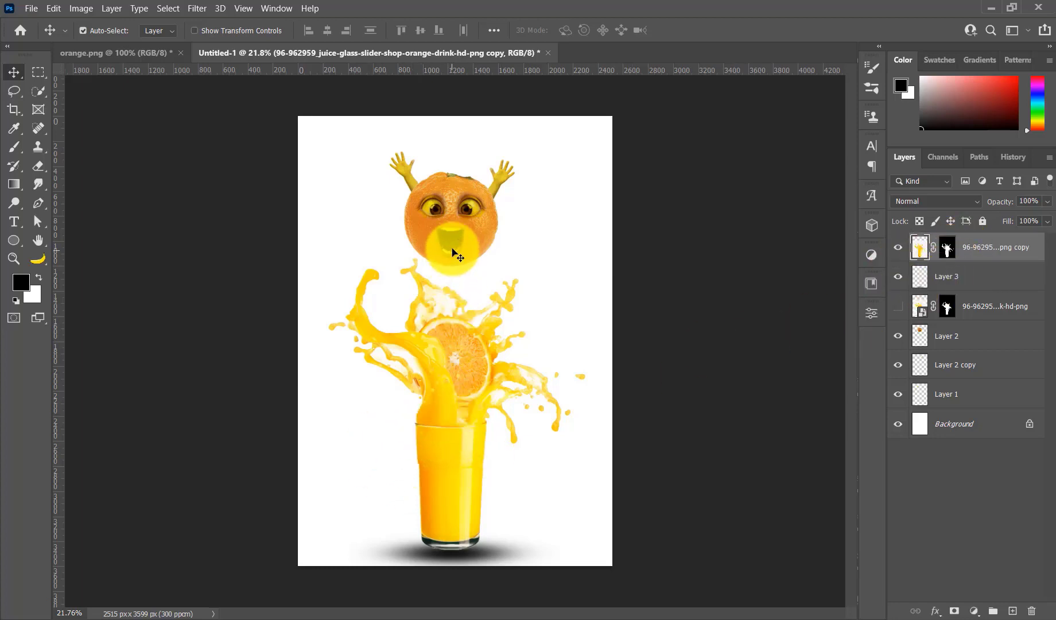
{"action": "left_click", "coordinate": [456, 241]}
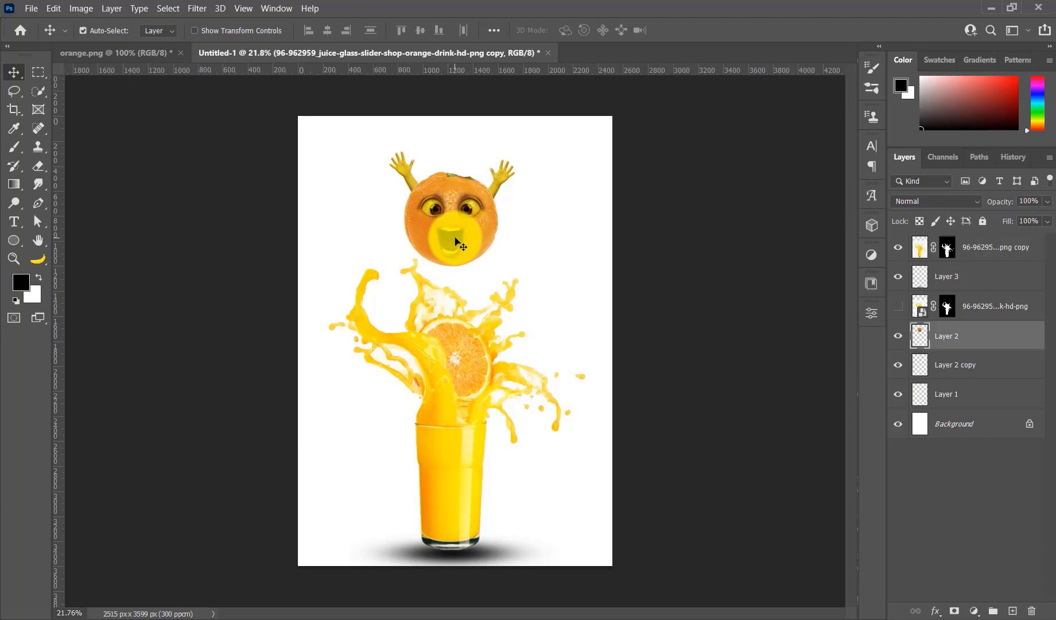
{"action": "left_click", "coordinate": [956, 394], "text": "shift"}
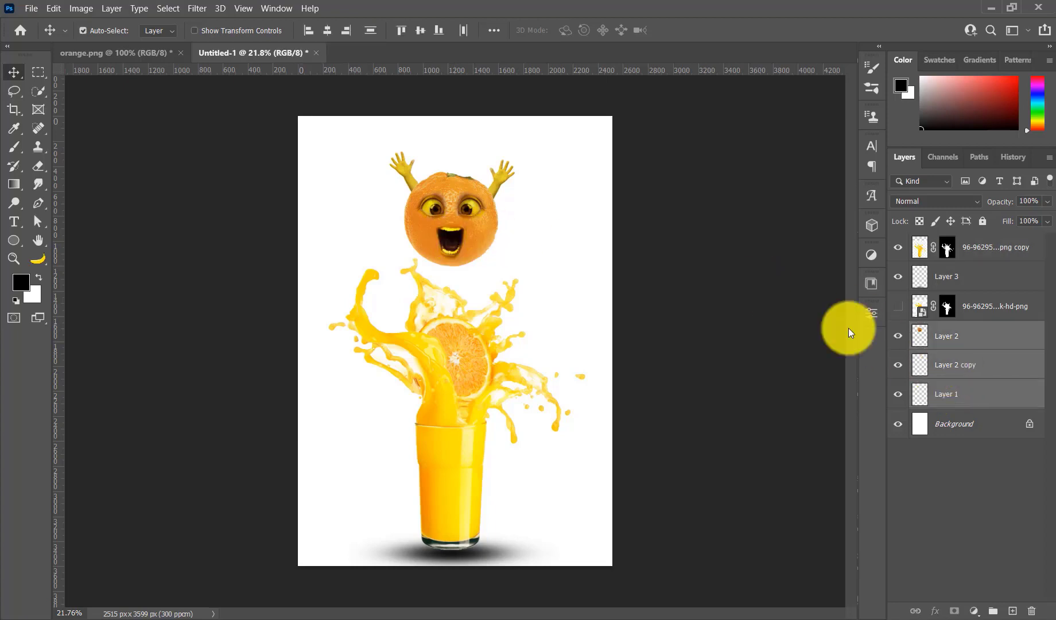
{"action": "mouse_move", "coordinate": [470, 215]}
{"action": "left_mouse_down"}
{"action": "mouse_move", "coordinate": [474, 192]}
{"action": "mouse_move", "coordinate": [457, 366]}
{"action": "left_mouse_up"}
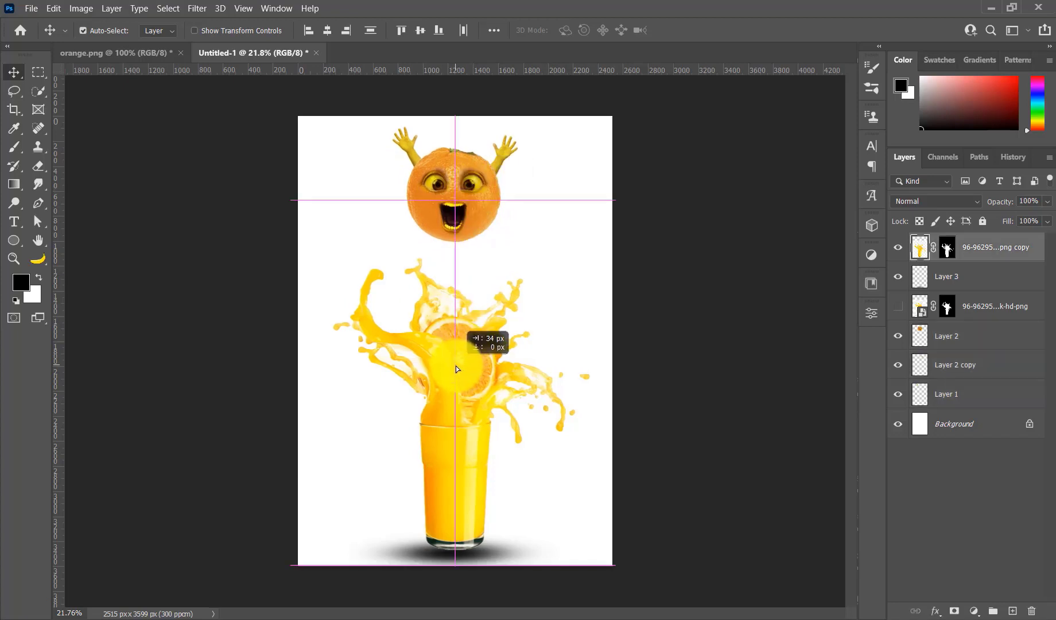
- Fill the Background layer with yellow #fce100 sampled from the juice glass
{"action": "left_click", "coordinate": [979, 278]}
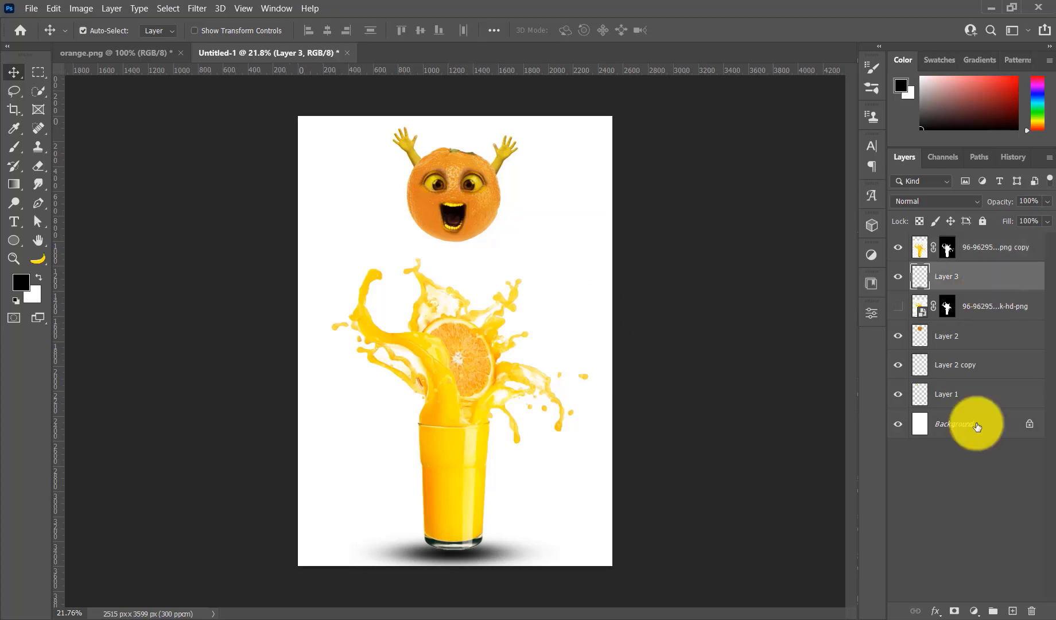
{"action": "left_click", "coordinate": [967, 423]}
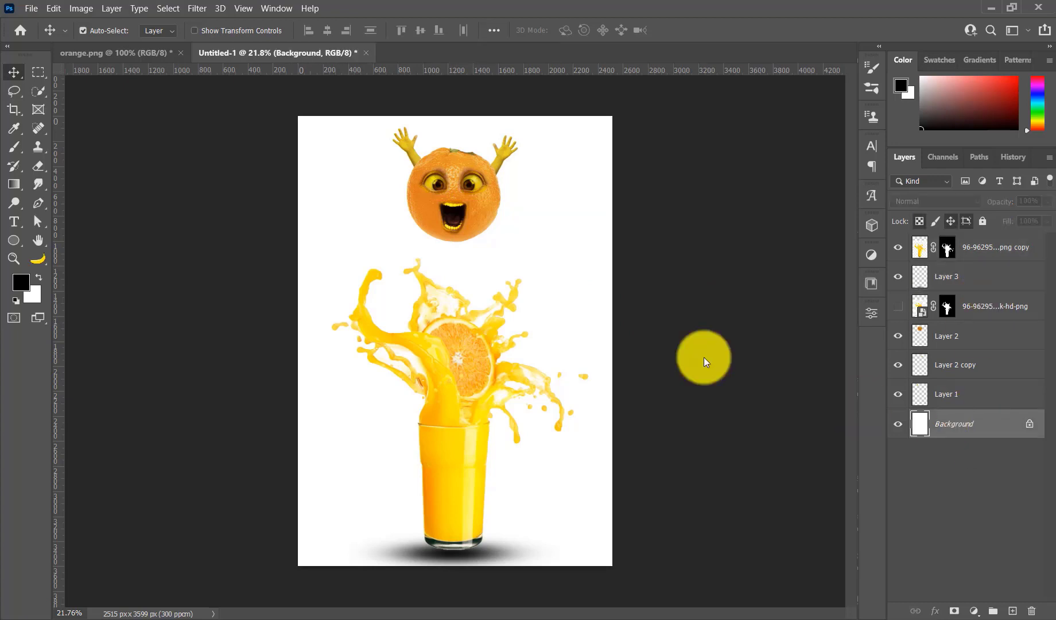
{"action": "left_click", "coordinate": [22, 282]}
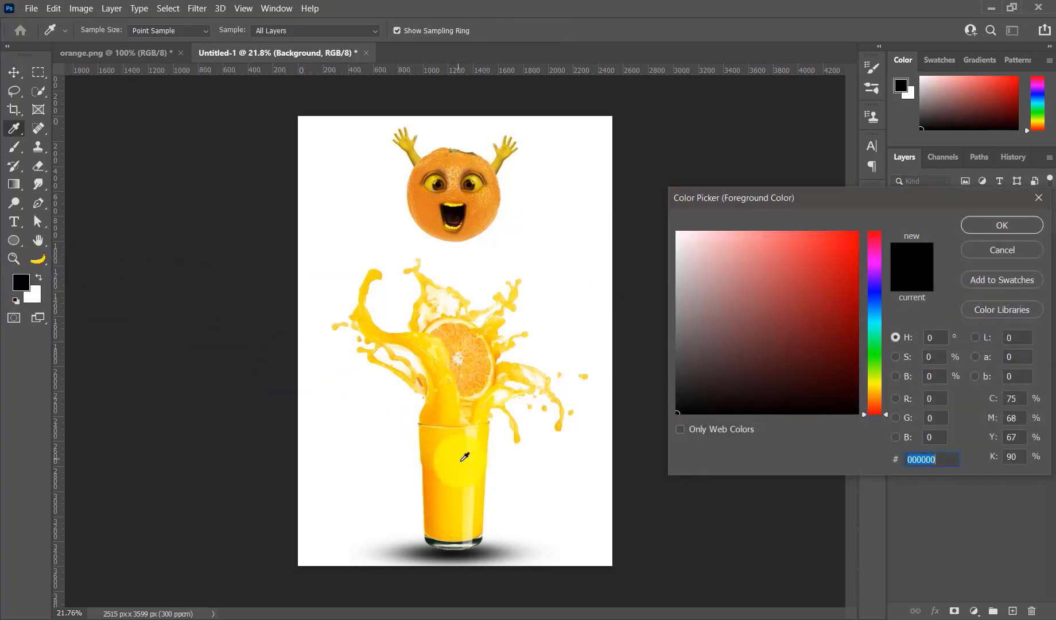
{"action": "left_click", "coordinate": [999, 228]}
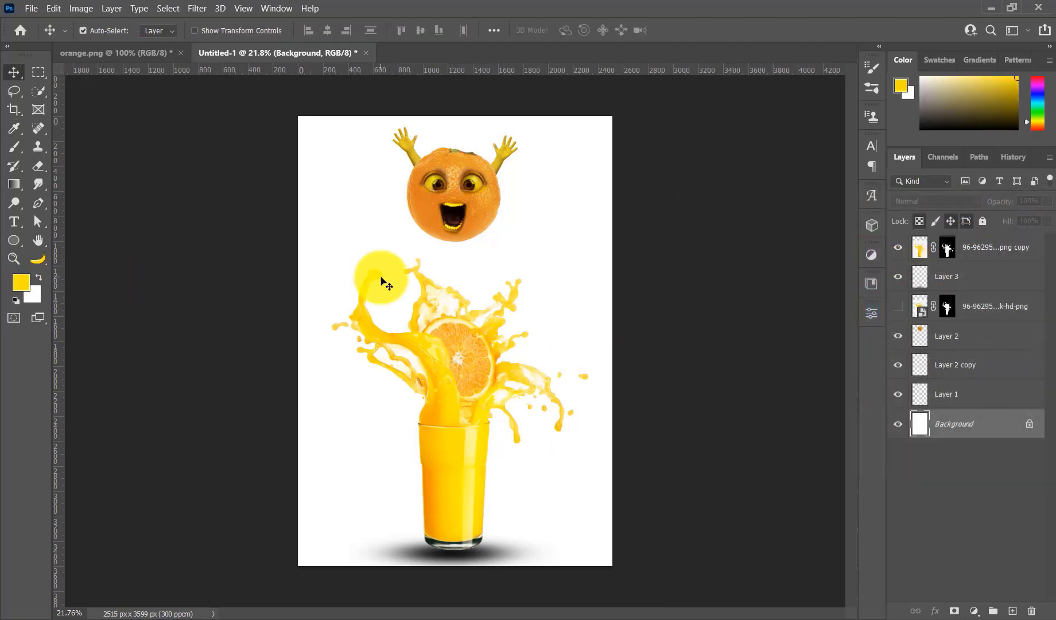
{"action": "key", "text": "alt+BackSpace"}
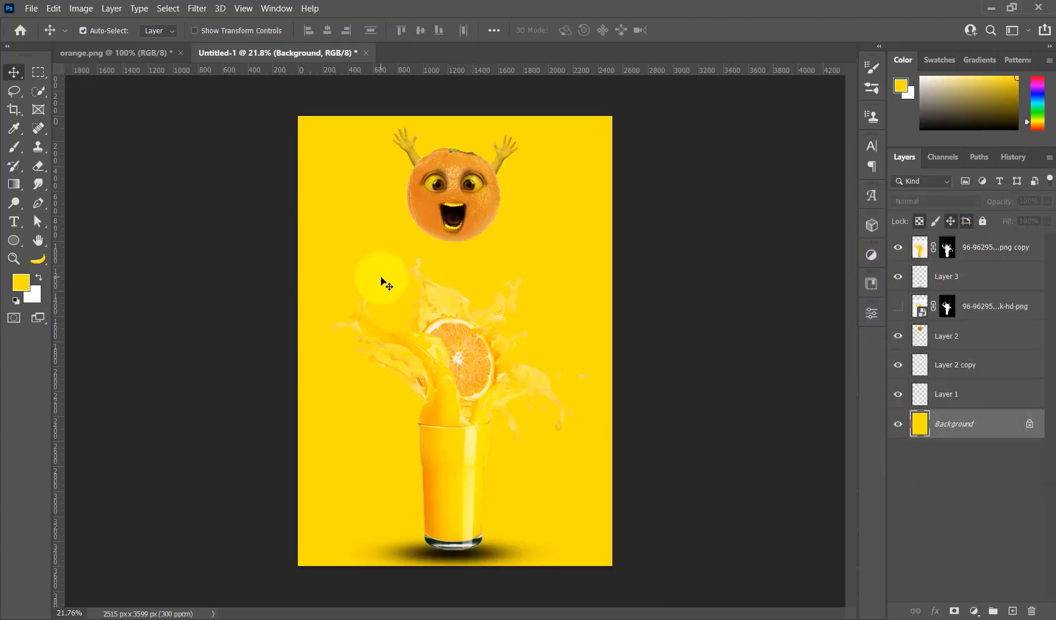
{"action": "left_click", "coordinate": [466, 440]}
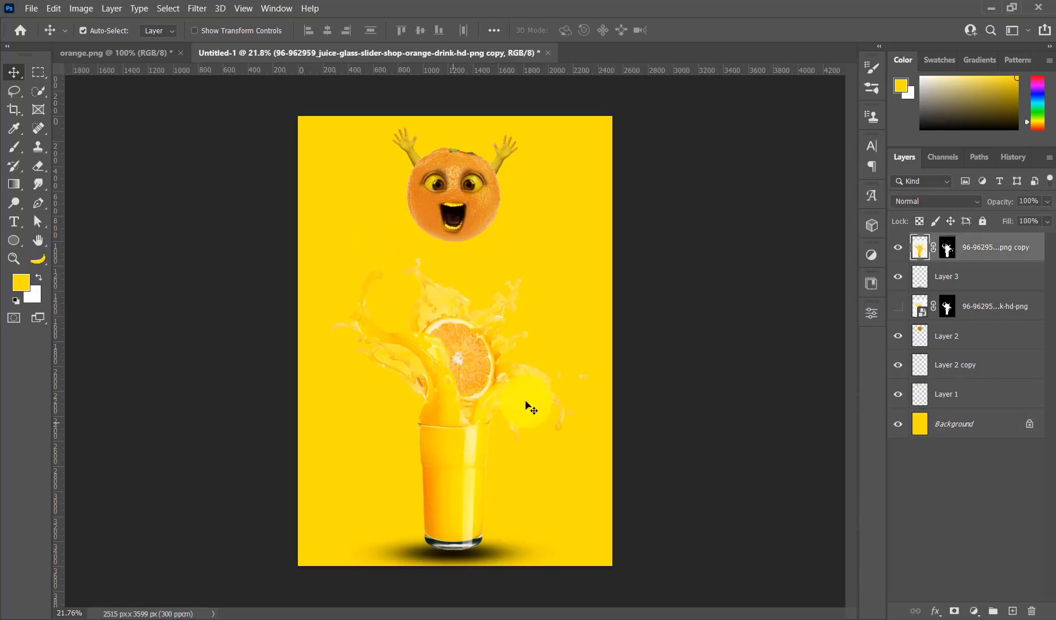
{"action": "left_click", "coordinate": [969, 401]}
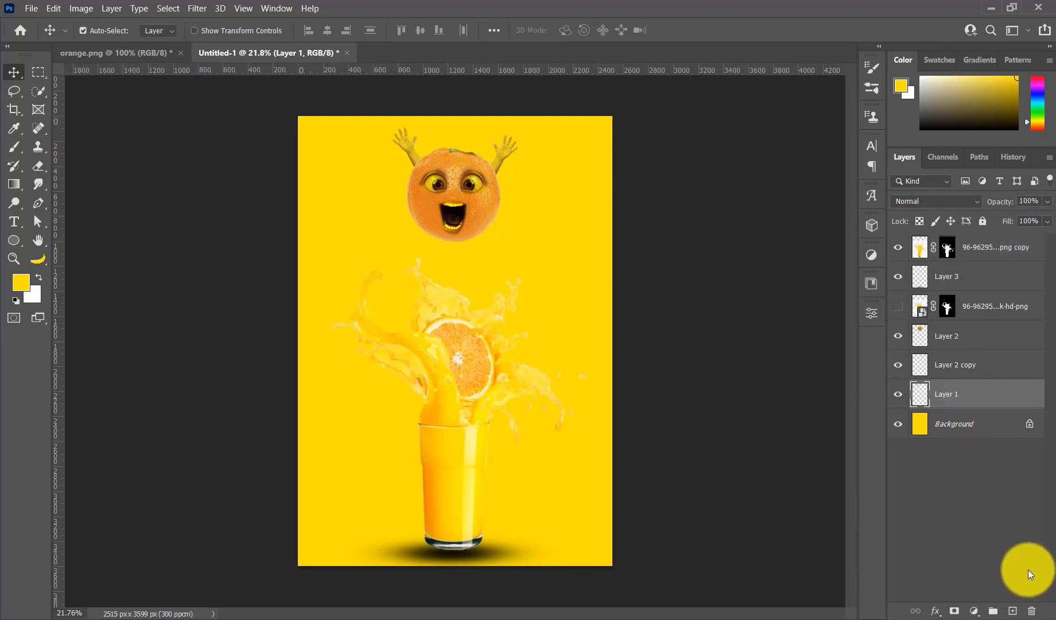
- Add a new layer just above the Background and set up a large white brush
{"action": "left_click", "coordinate": [1014, 611]}
{"action": "left_click_drag", "start_coordinate": [964, 401], "coordinate": [964, 427]}
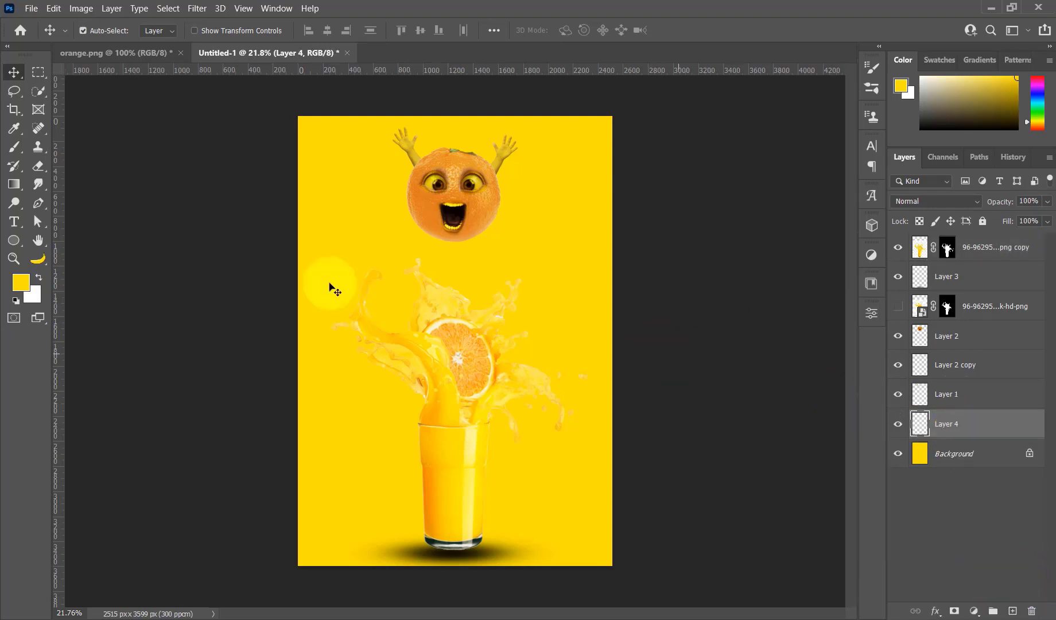
{"action": "left_click", "coordinate": [38, 277]}
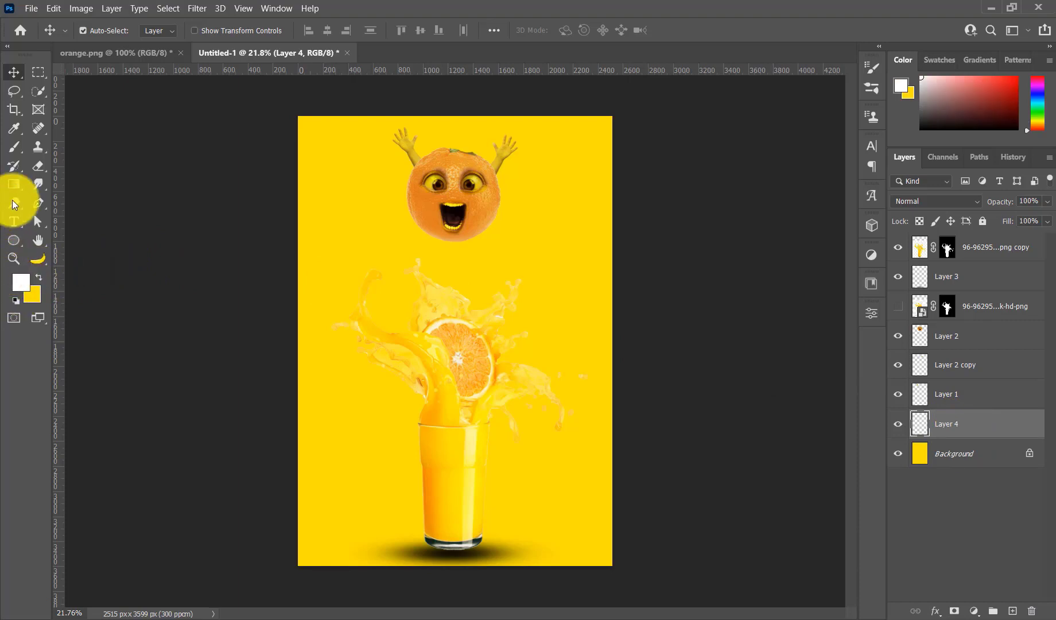
{"action": "left_click", "coordinate": [12, 148]}
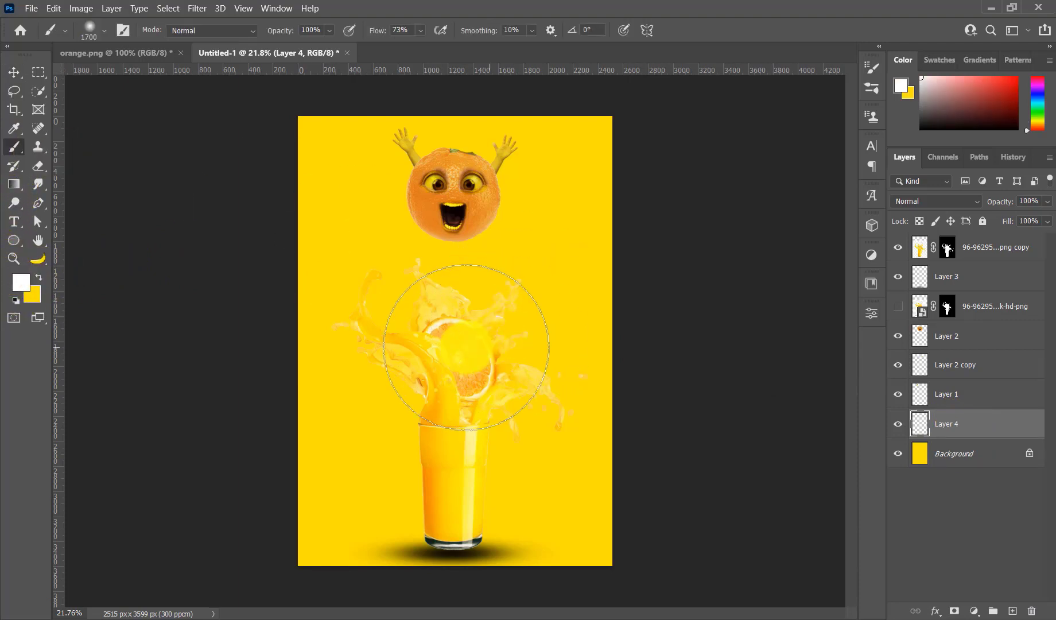
{"action": "key", "text": "bracketright"}
{"action": "key", "text": "bracketright"}
{"action": "key", "text": "bracketright"}
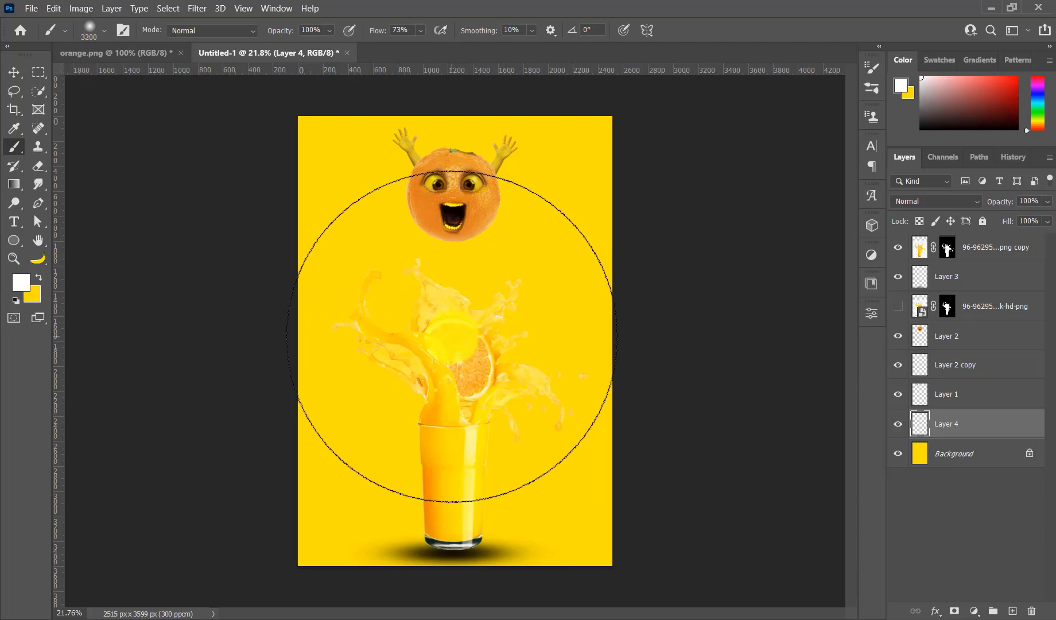
{"action": "key", "text": "bracketleft"}
{"action": "key", "text": "bracketleft"}
{"action": "key", "text": "bracketleft"}
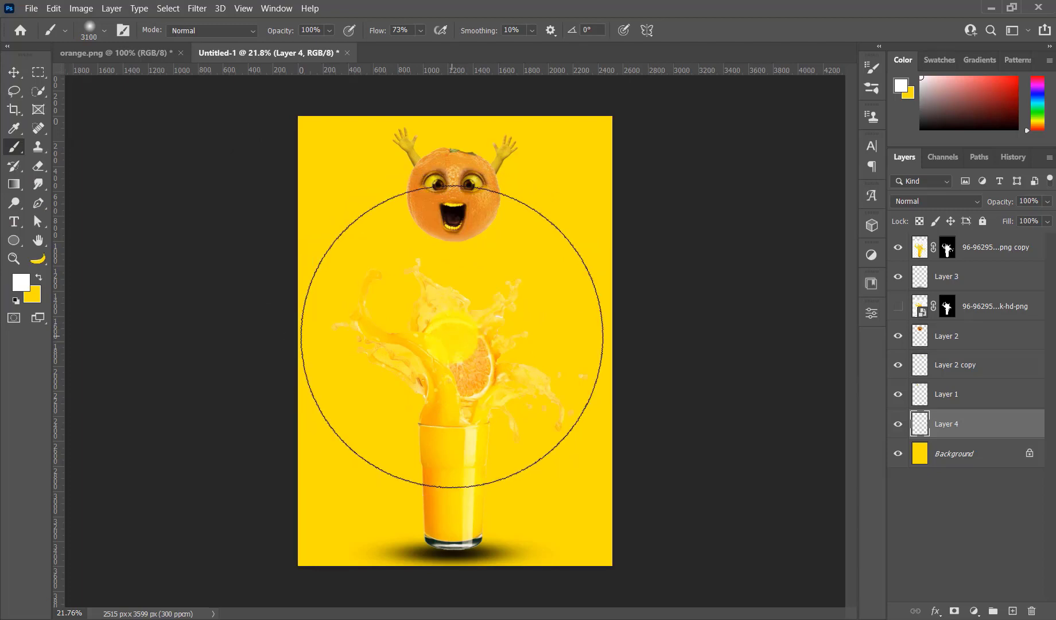
- Dab a soft white glow around the juice splash and glass on the new layer
{"action": "left_click", "coordinate": [452, 338]}
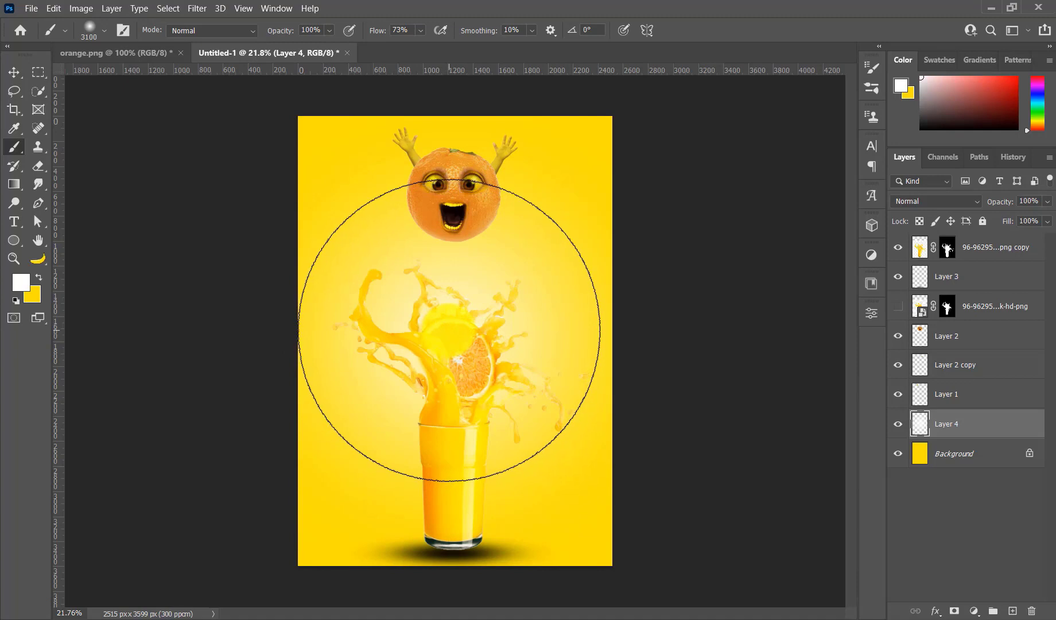
{"action": "left_click", "coordinate": [449, 330]}
{"action": "left_click", "coordinate": [785, 309]}
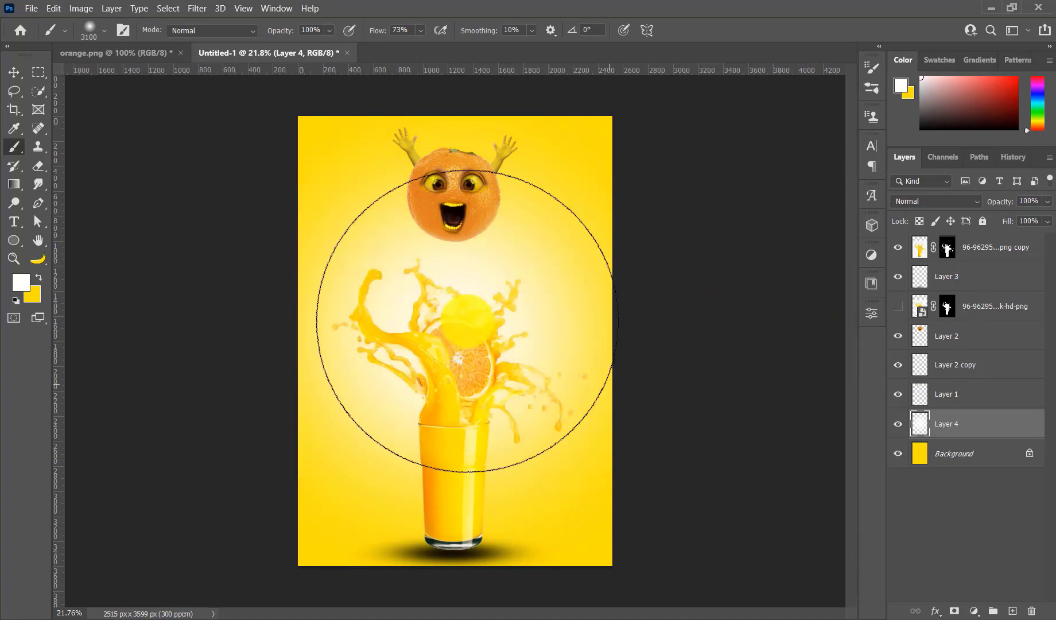
{"action": "left_click", "coordinate": [449, 200]}
{"action": "left_click", "coordinate": [509, 298]}
{"action": "left_click", "coordinate": [377, 271]}
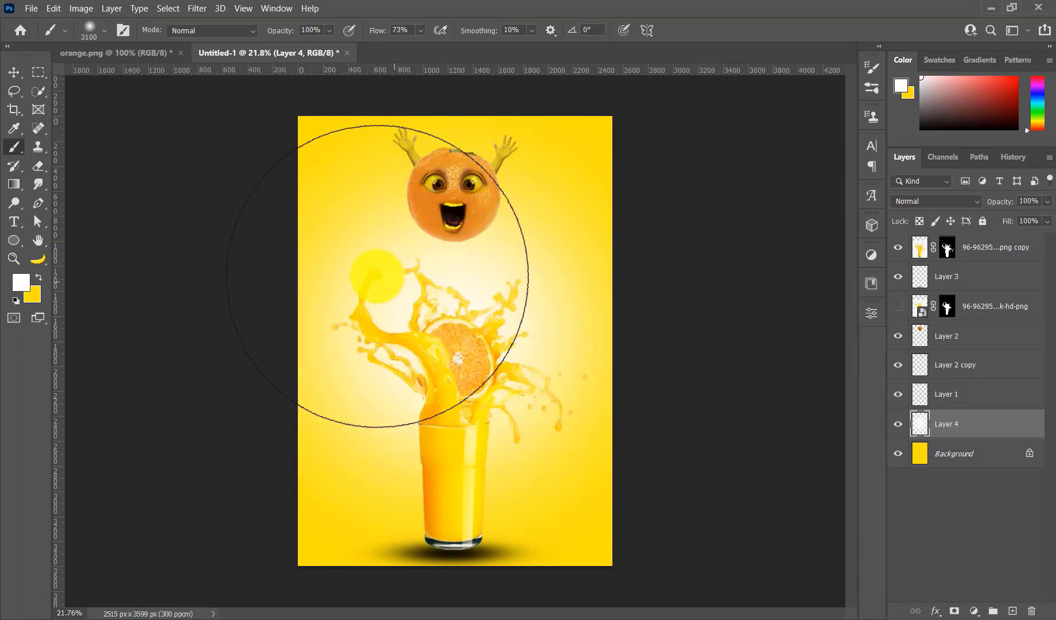
{"action": "left_click", "coordinate": [507, 302]}
{"action": "left_click", "coordinate": [5, 182]}
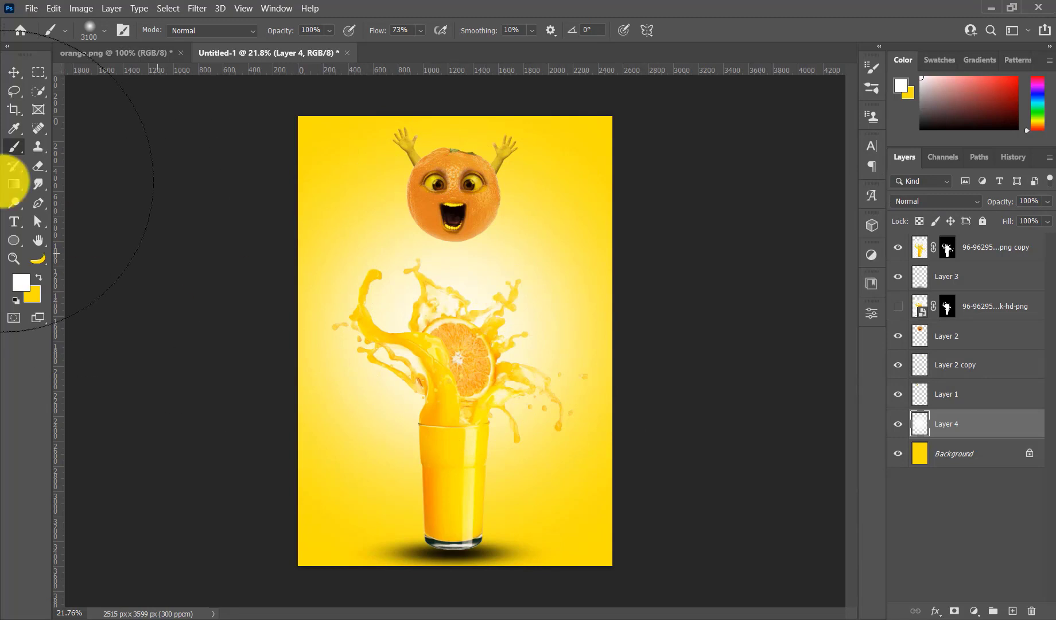
{"action": "left_click", "coordinate": [14, 73]}
{"action": "left_click", "coordinate": [459, 259]}
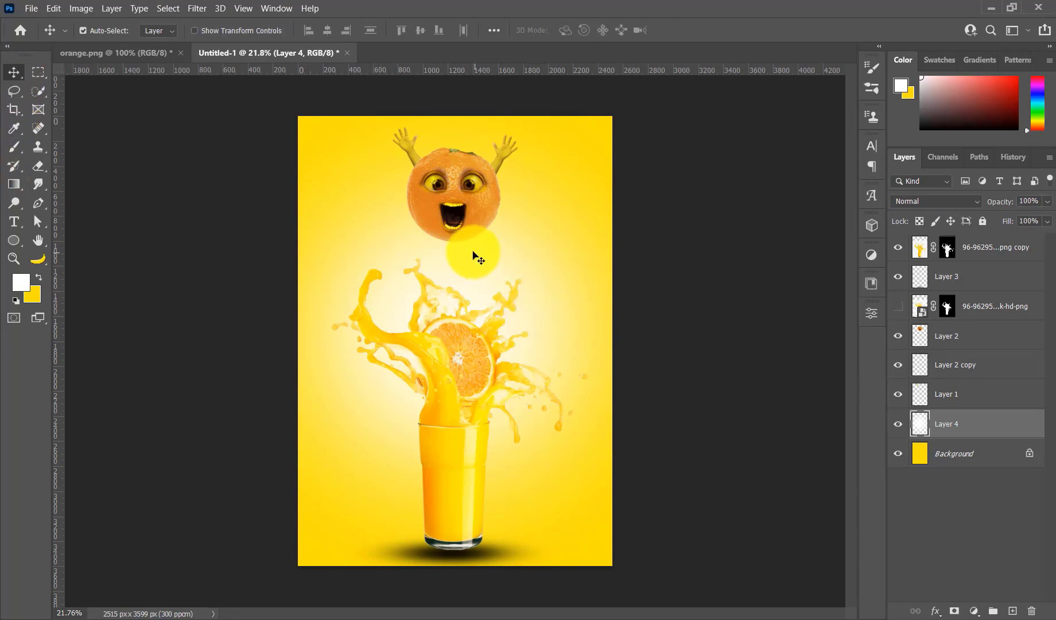
{"action": "left_click_drag", "start_coordinate": [473, 255], "coordinate": [455, 204]}
{"action": "mouse_move", "coordinate": [945, 265]}
{"action": "left_mouse_down"}
{"action": "mouse_move", "coordinate": [414, 268]}
{"action": "mouse_move", "coordinate": [415, 453]}
{"action": "left_mouse_up"}
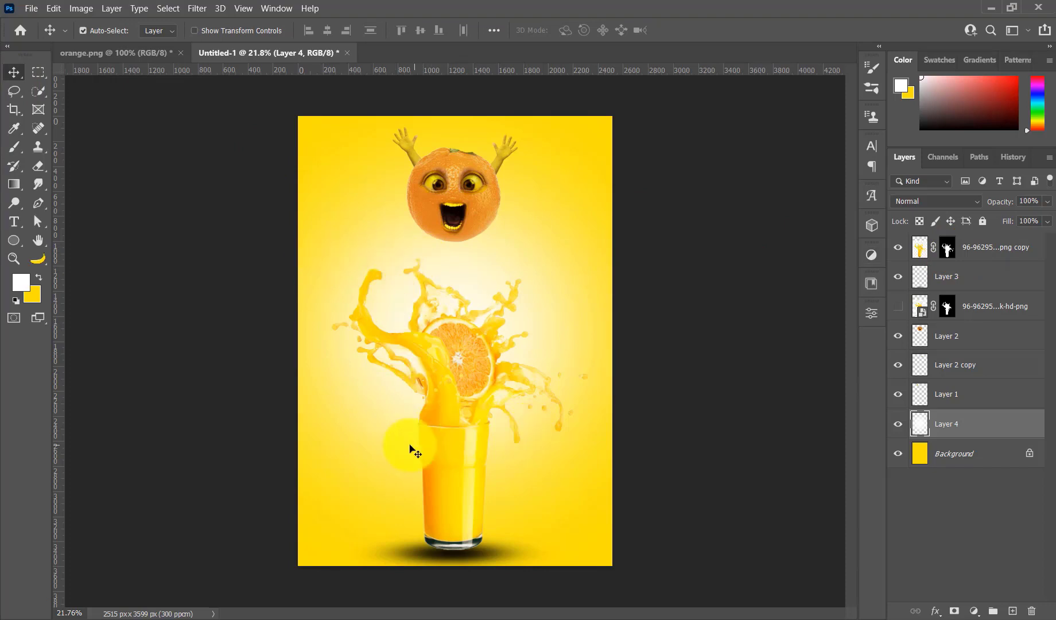
{"action": "left_click", "coordinate": [14, 259]}
{"action": "mouse_move", "coordinate": [462, 372]}
{"action": "left_mouse_down"}
{"action": "mouse_move", "coordinate": [494, 241]}
{"action": "mouse_move", "coordinate": [498, 248]}
{"action": "left_mouse_up"}
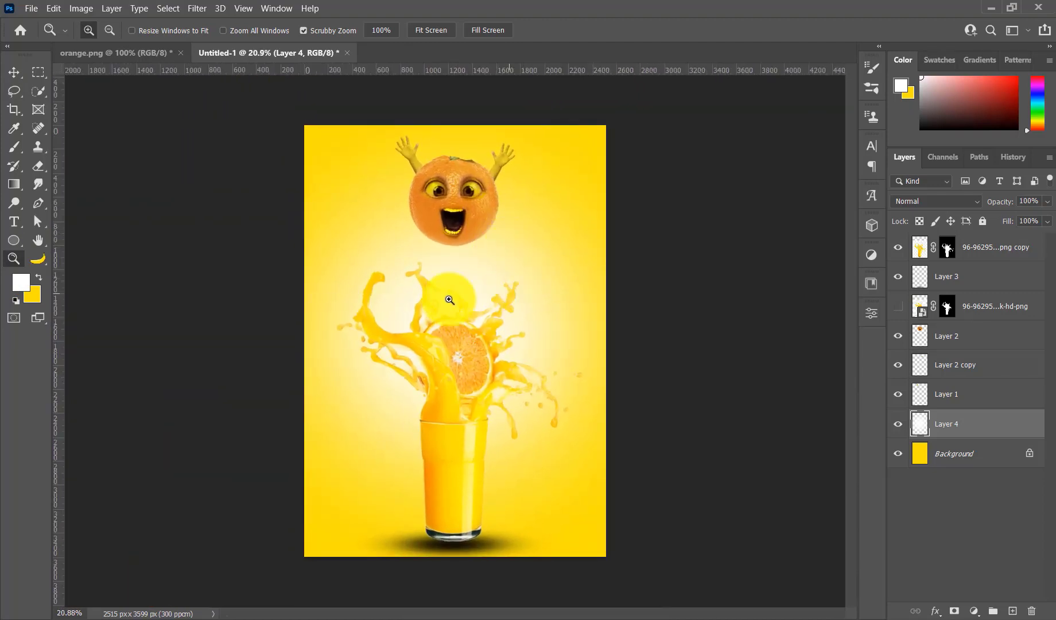